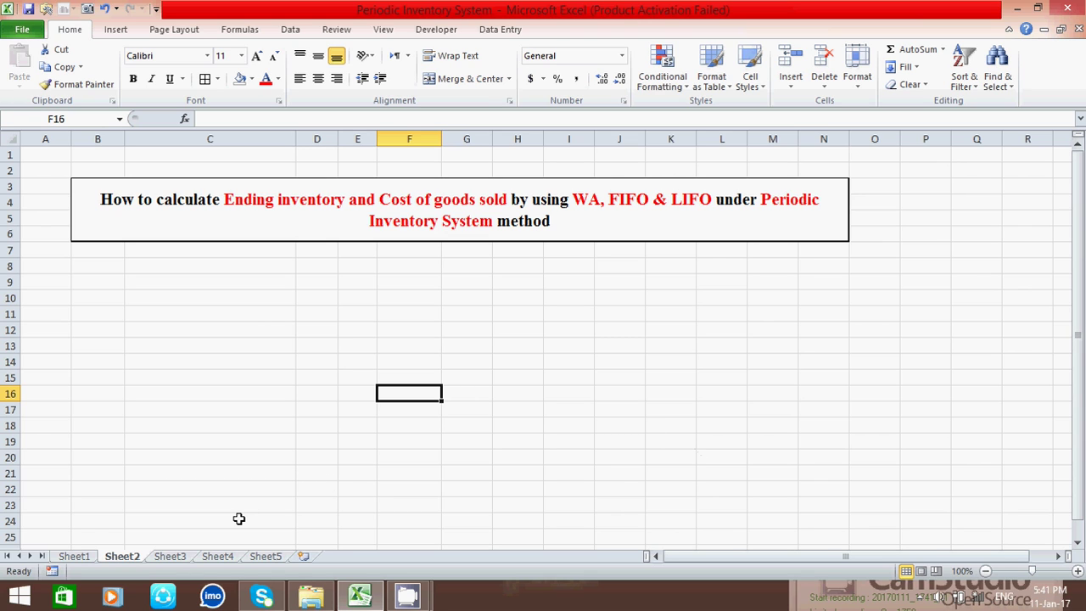
# Examine the purchase and sales tables on Sheet3 and Sheet4, then the WA section's row labels on Sheet4.
pyautogui.click(170, 556)
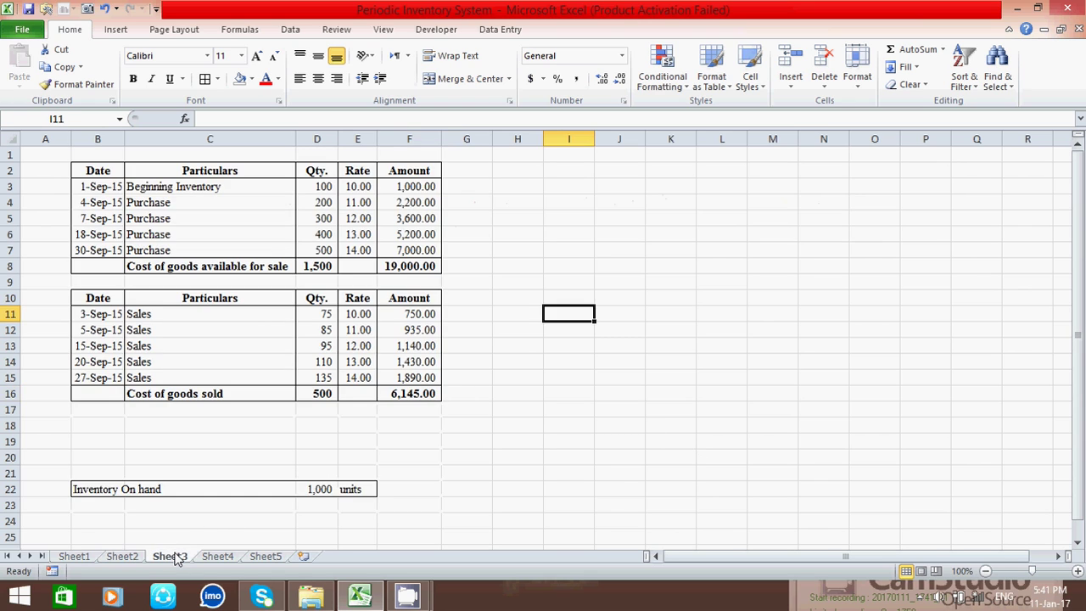
pyautogui.click(507, 407)
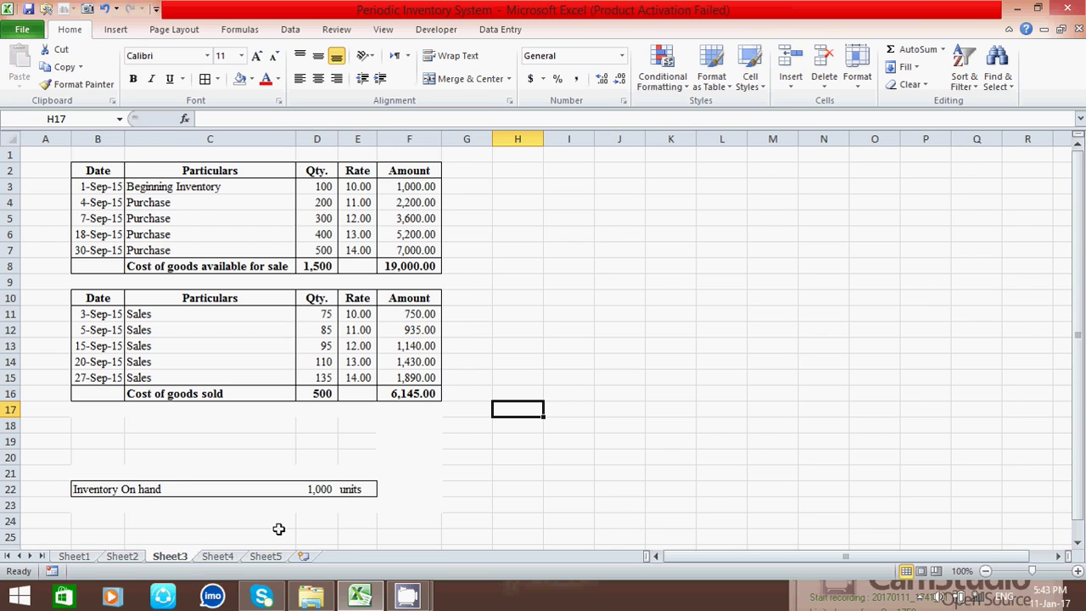
pyautogui.click(218, 558)
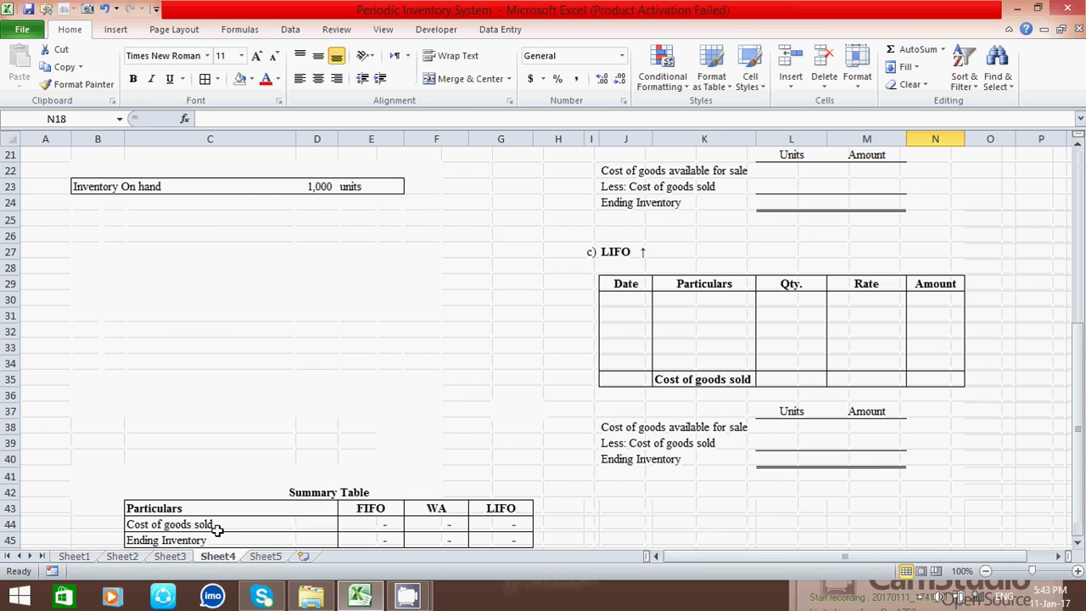
pyautogui.moveTo(1082, 399); pyautogui.dragTo(1079, 393)
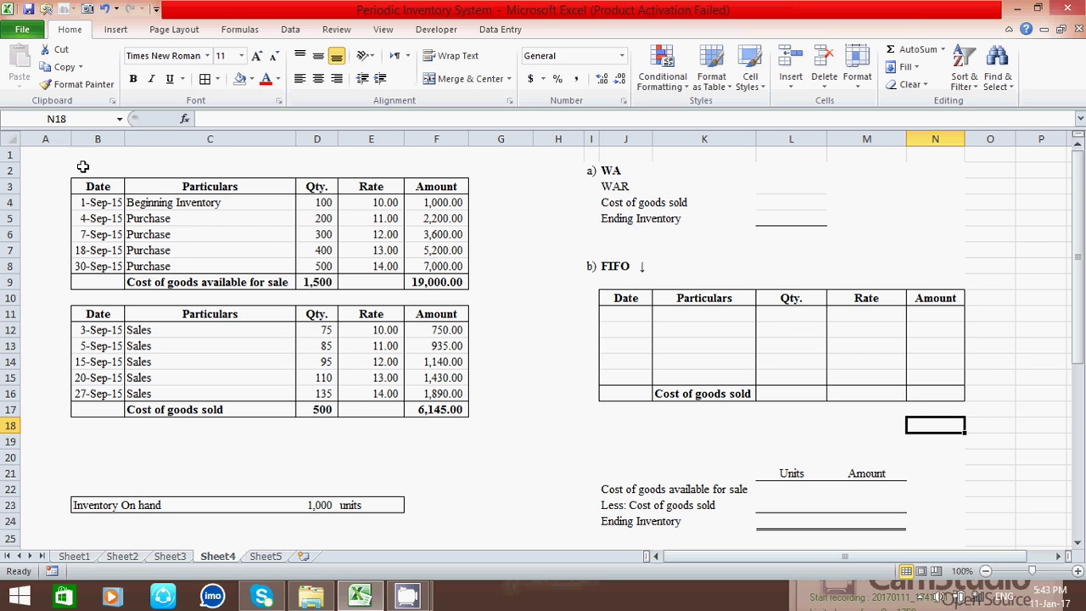
pyautogui.moveTo(51, 157); pyautogui.dragTo(482, 529)
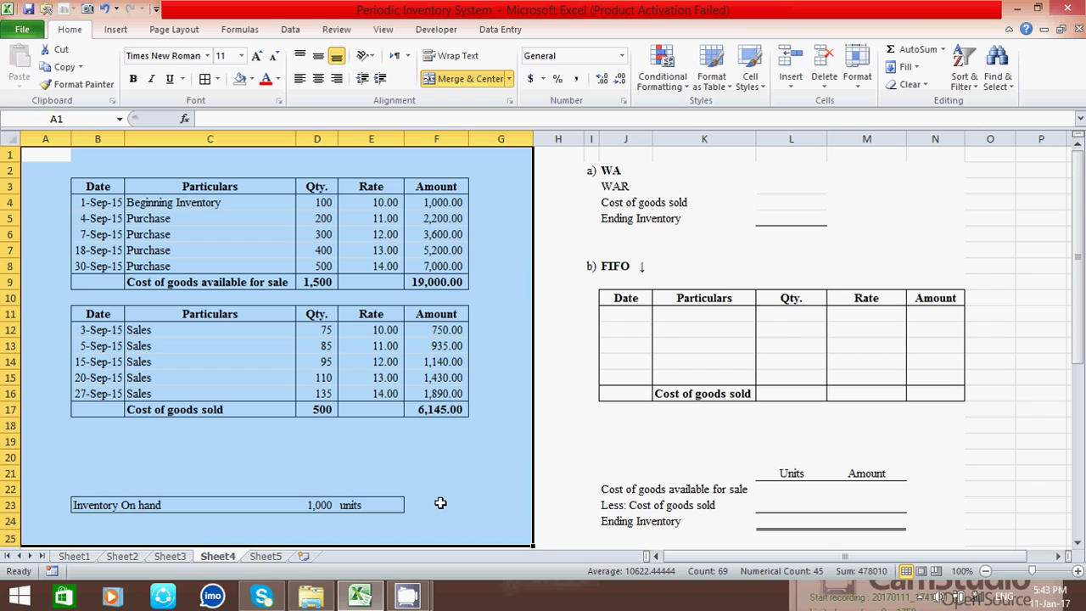
pyautogui.click(436, 452)
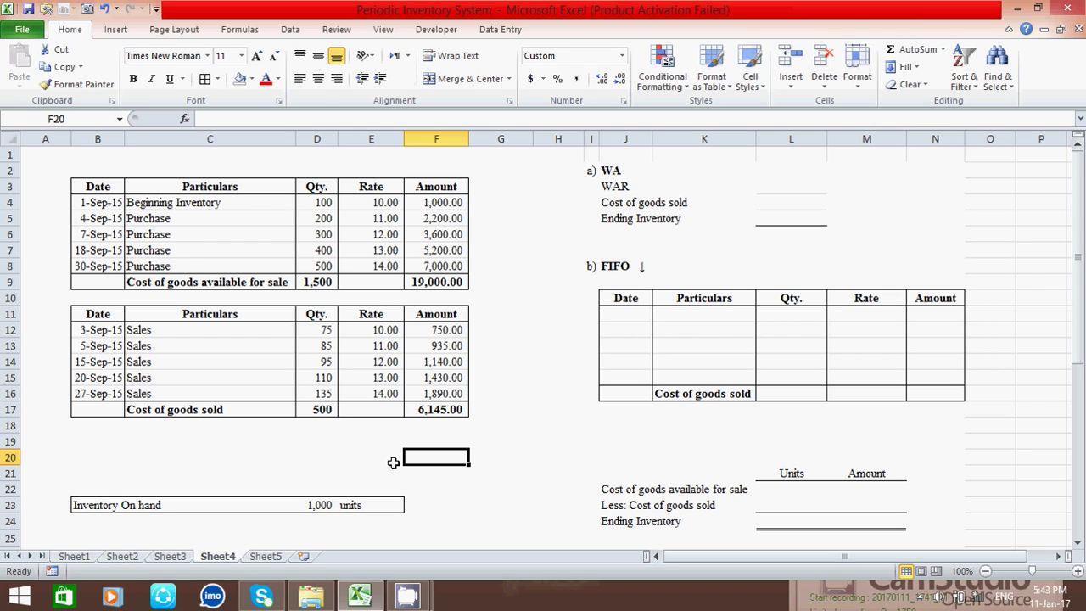
pyautogui.click(638, 168)
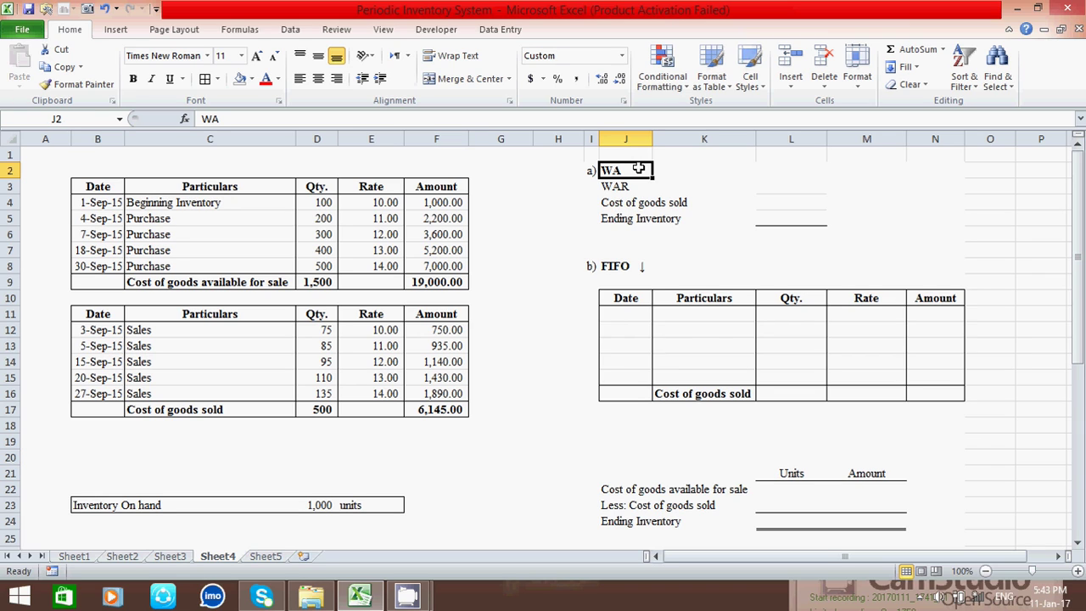
pyautogui.click(665, 229)
pyautogui.click(651, 216)
pyautogui.click(643, 203)
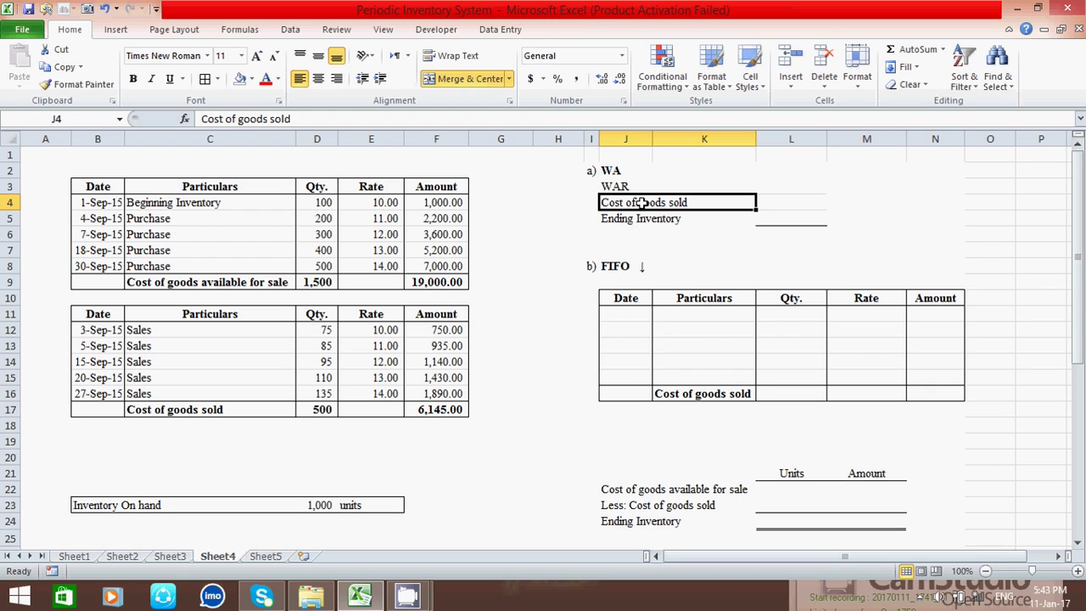
pyautogui.click(648, 185)
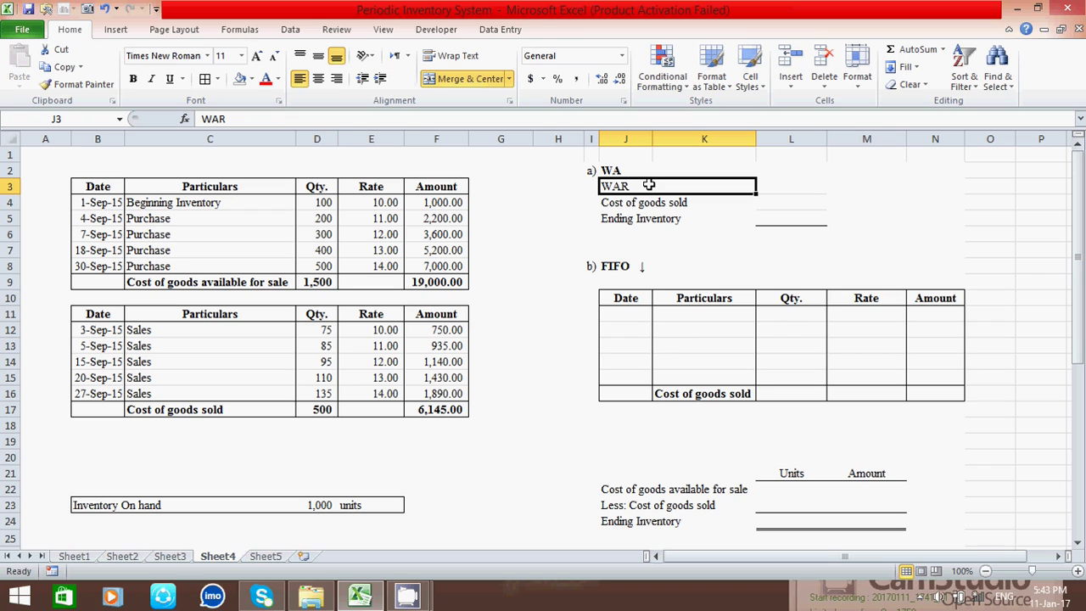
# Calculate the WAR in L3 by dividing the total amount available for sale by its total quantity, using =F9/D9.
pyautogui.click(807, 185)
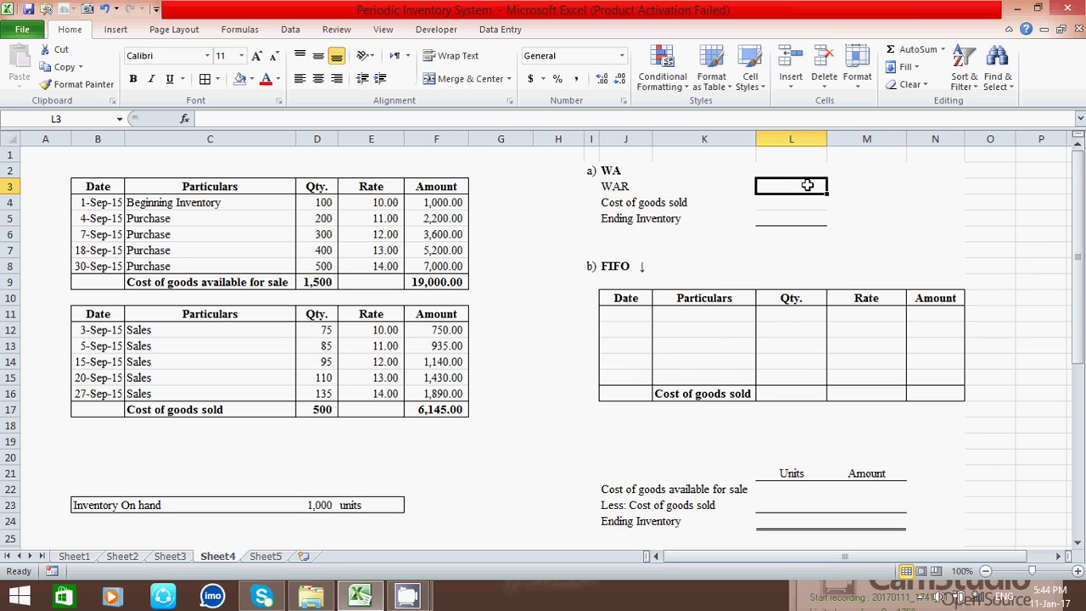
pyautogui.write('=')
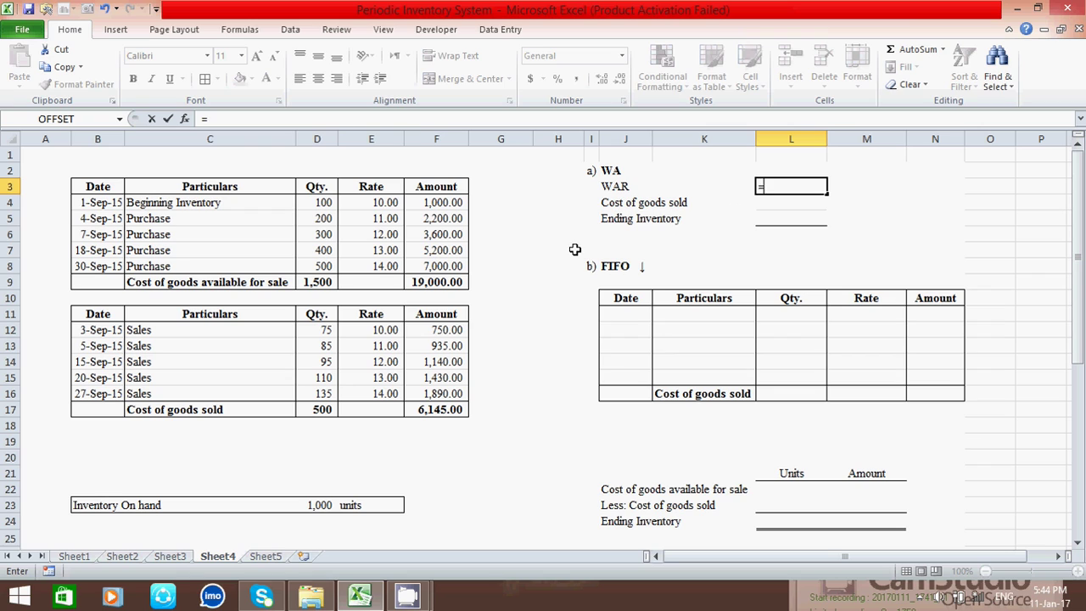
pyautogui.click(433, 284)
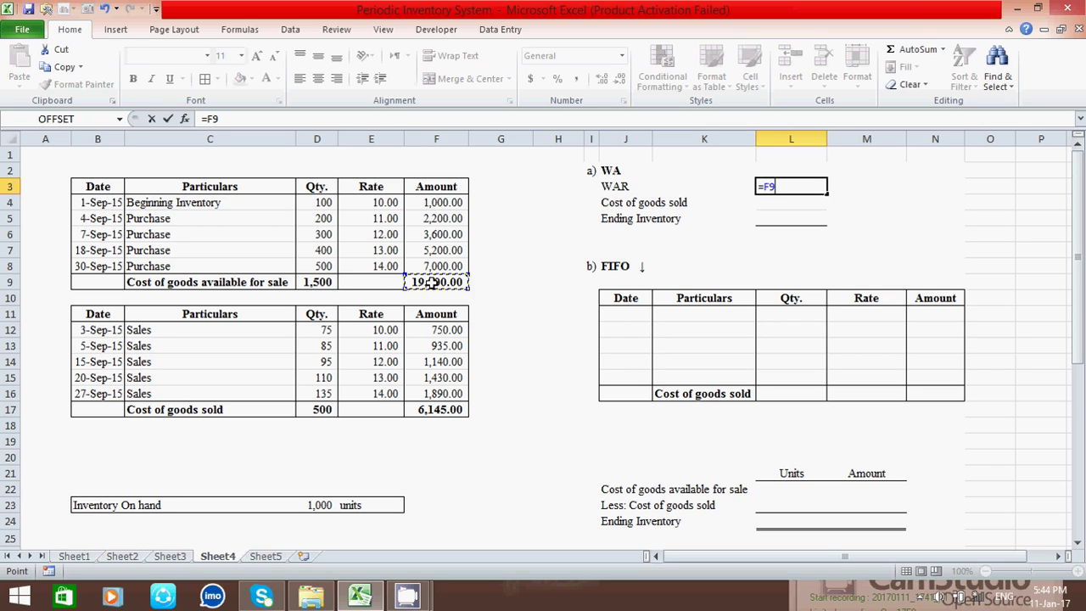
pyautogui.write('/')
pyautogui.click(312, 285)
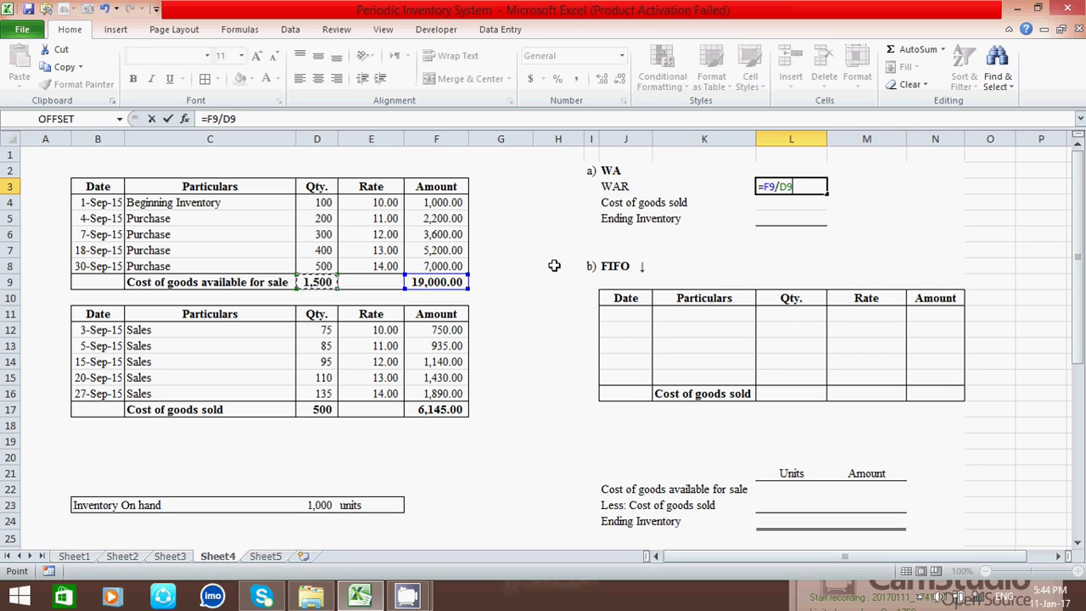
pyautogui.press('Return')
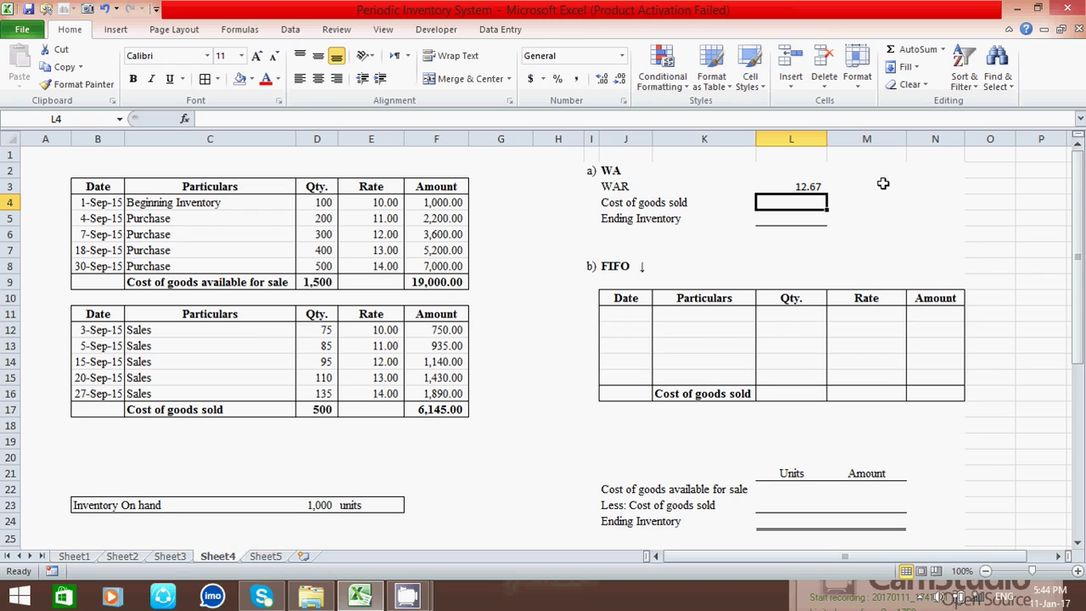
pyautogui.click(793, 186)
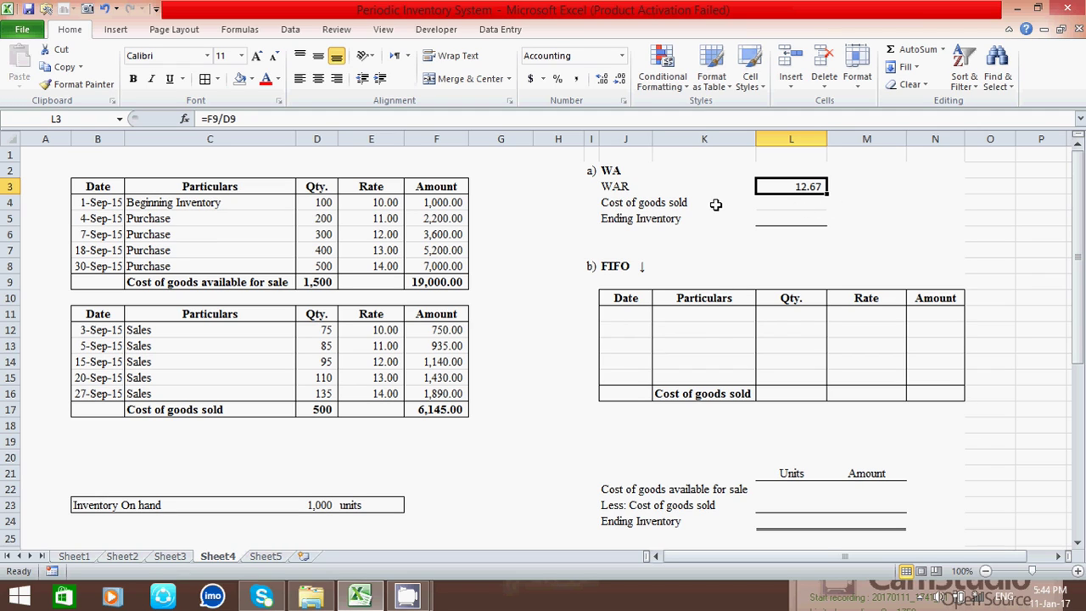
# Calculate the WA cost of goods sold in L4 as the absolute WAR reference times the quantity sold, using =$L$3*D17.
pyautogui.click(775, 218)
pyautogui.click(796, 204)
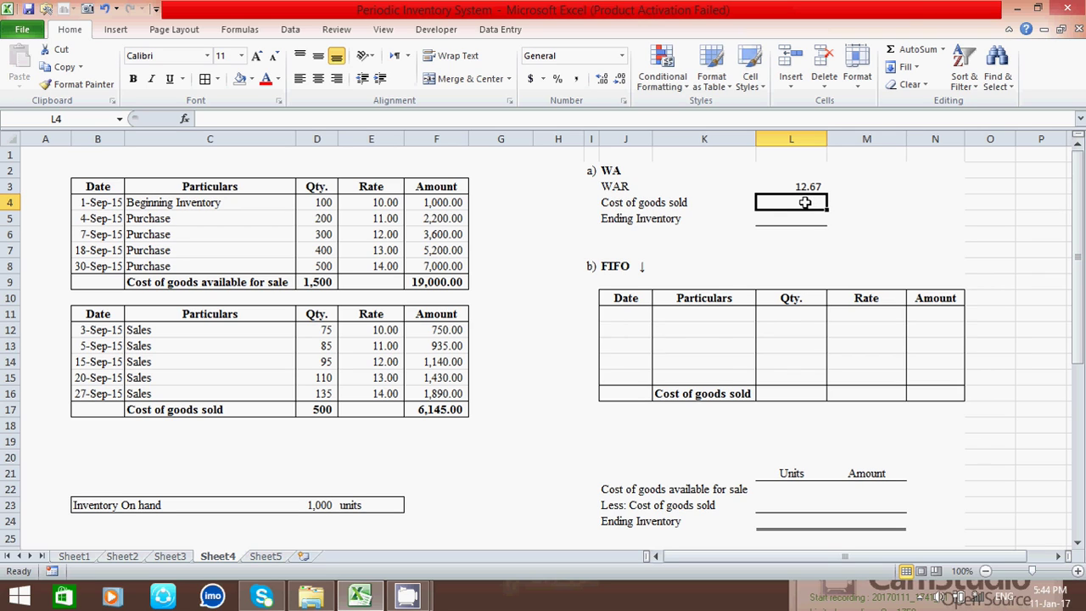
pyautogui.write('=')
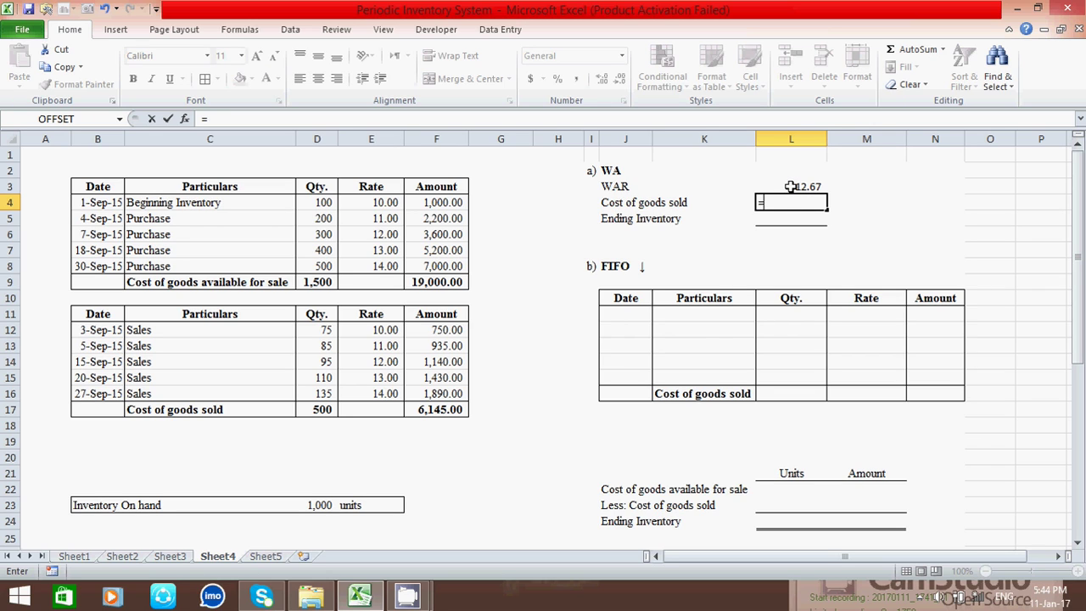
pyautogui.click(791, 185)
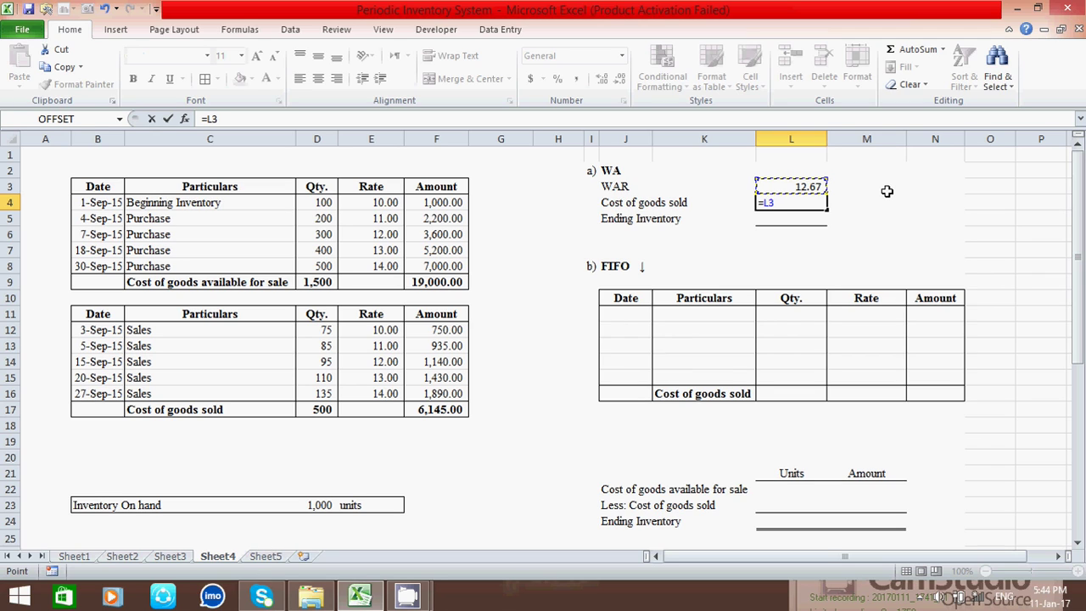
pyautogui.press('F4')
pyautogui.write('*')
pyautogui.click(314, 409)
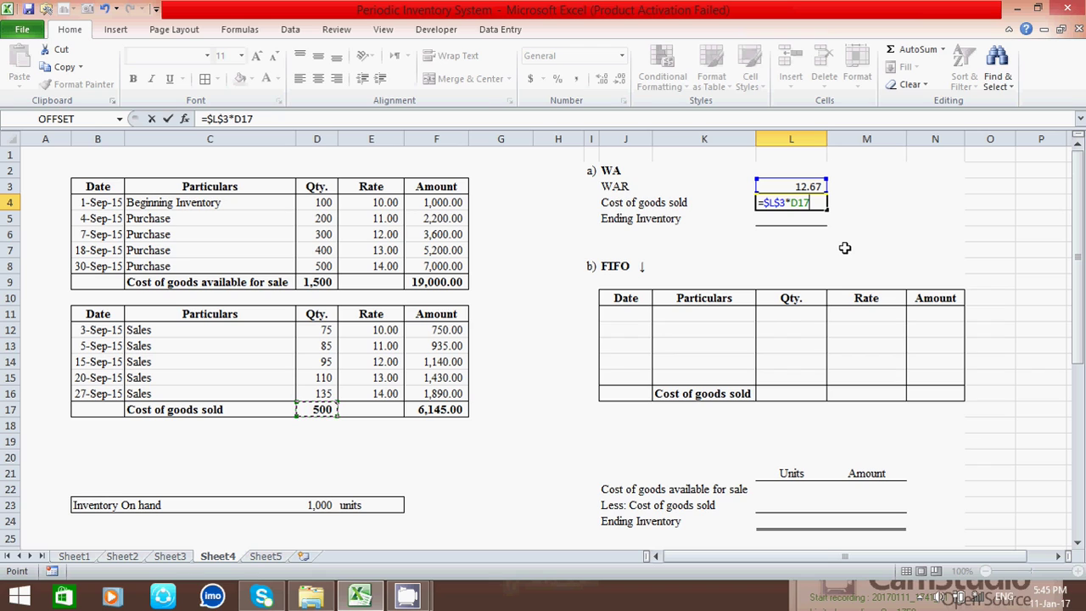
pyautogui.press('Return')
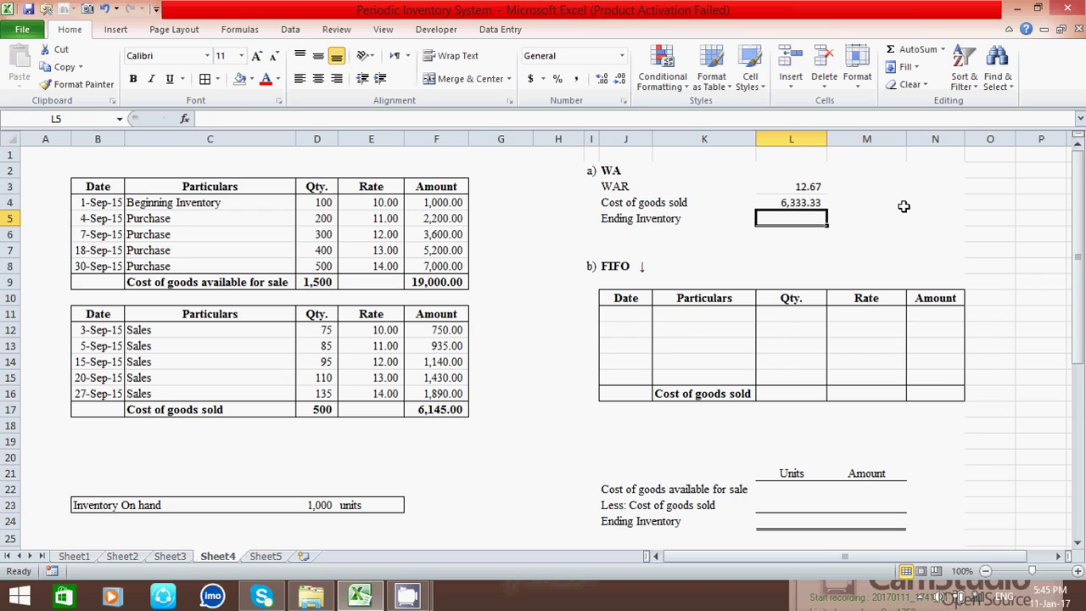
pyautogui.click(808, 203)
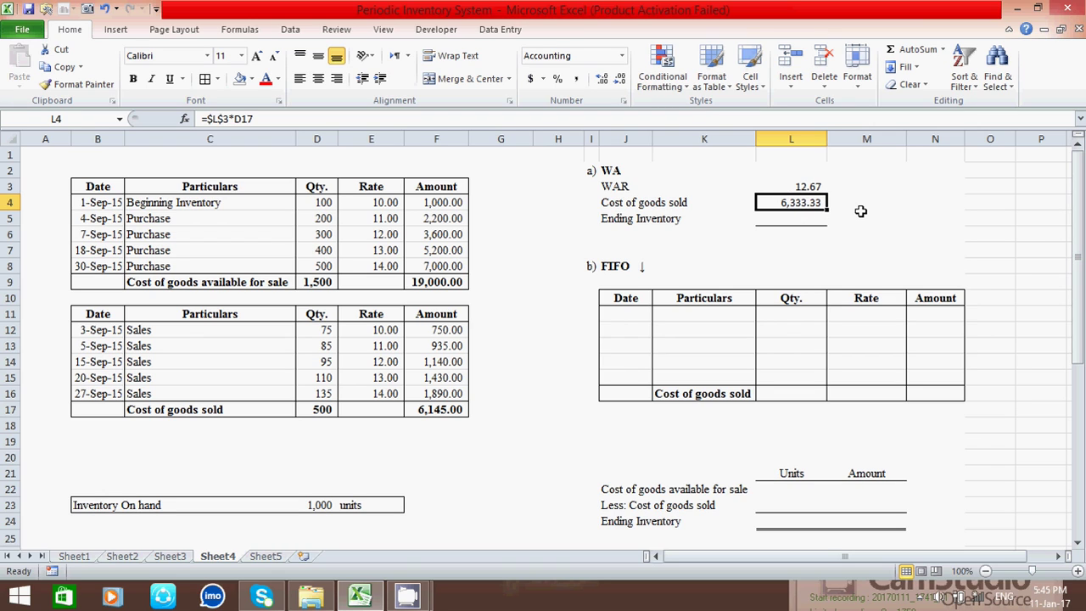
# Calculate the WA ending inventory in L5 as the absolute WAR reference times the inventory on hand, using =$L$3*D23.
pyautogui.click(795, 216)
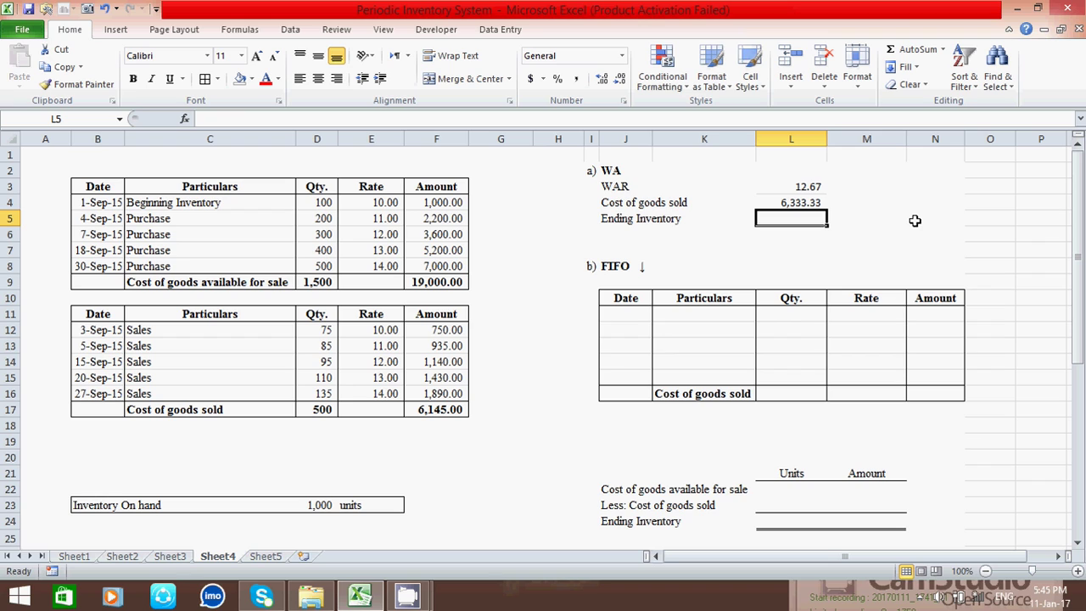
pyautogui.write('=')
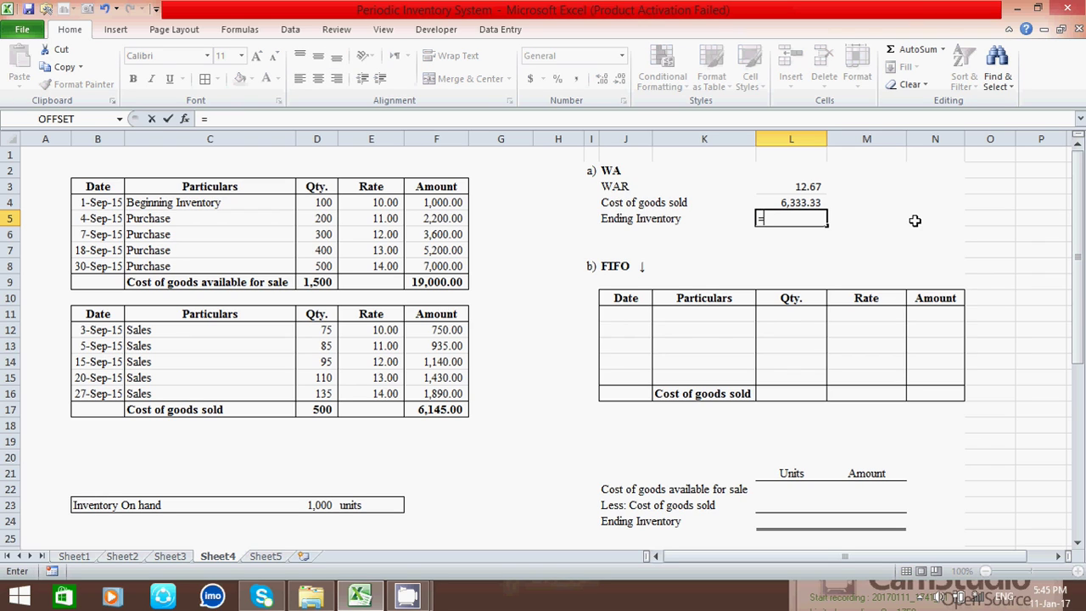
pyautogui.click(803, 185)
pyautogui.press('F4')
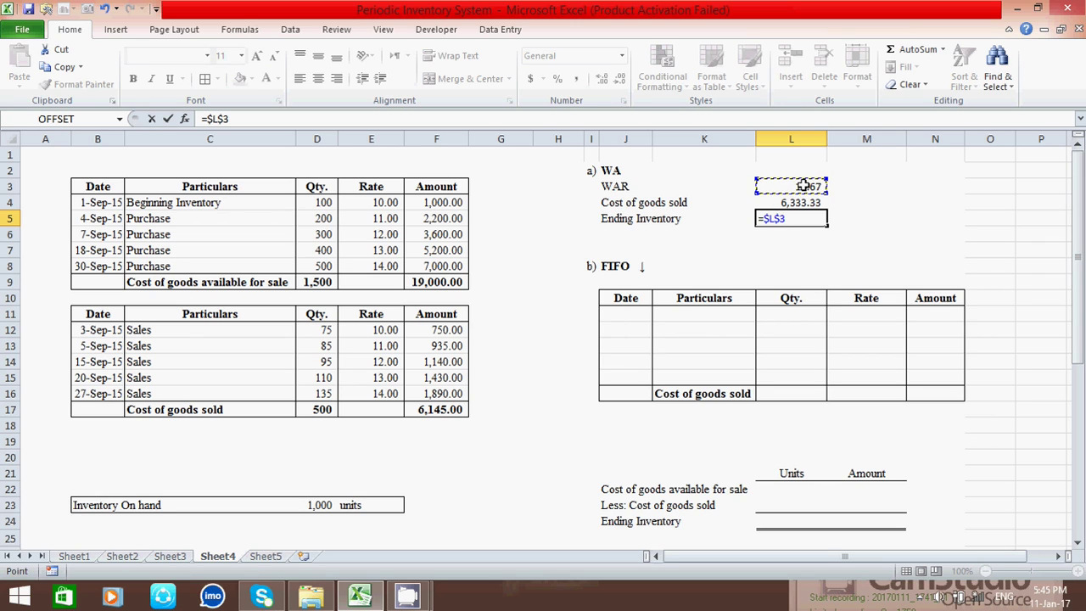
pyautogui.write('*')
pyautogui.click(315, 505)
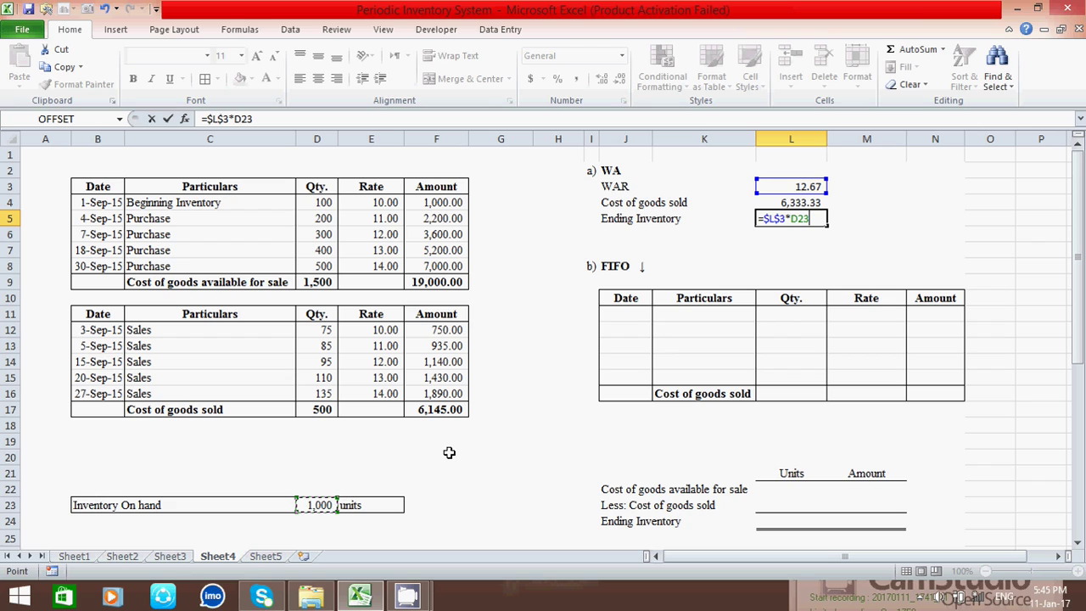
pyautogui.press('Return')
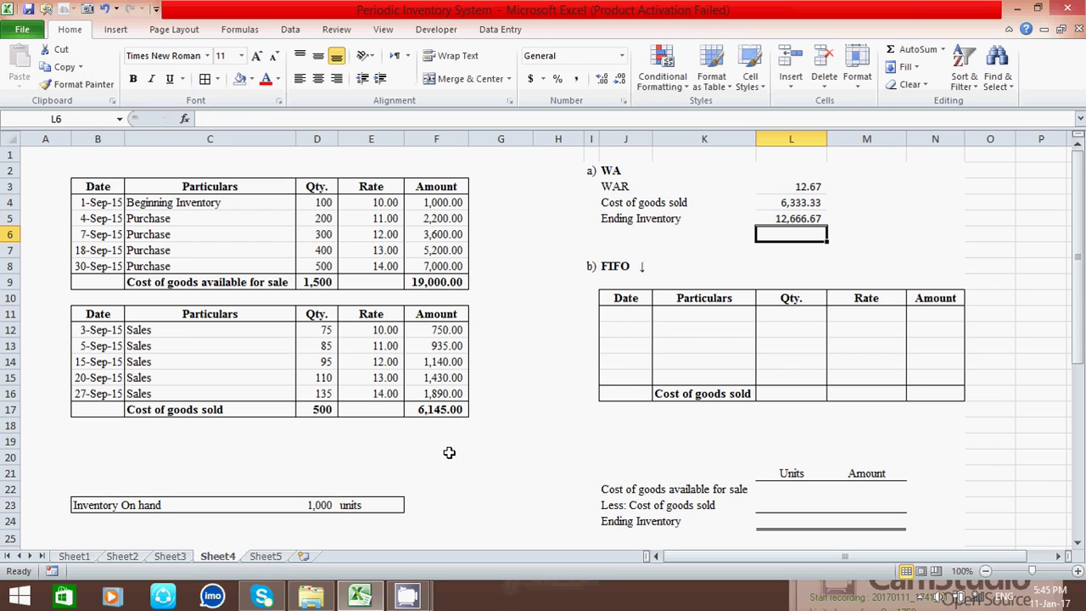
pyautogui.click(821, 219)
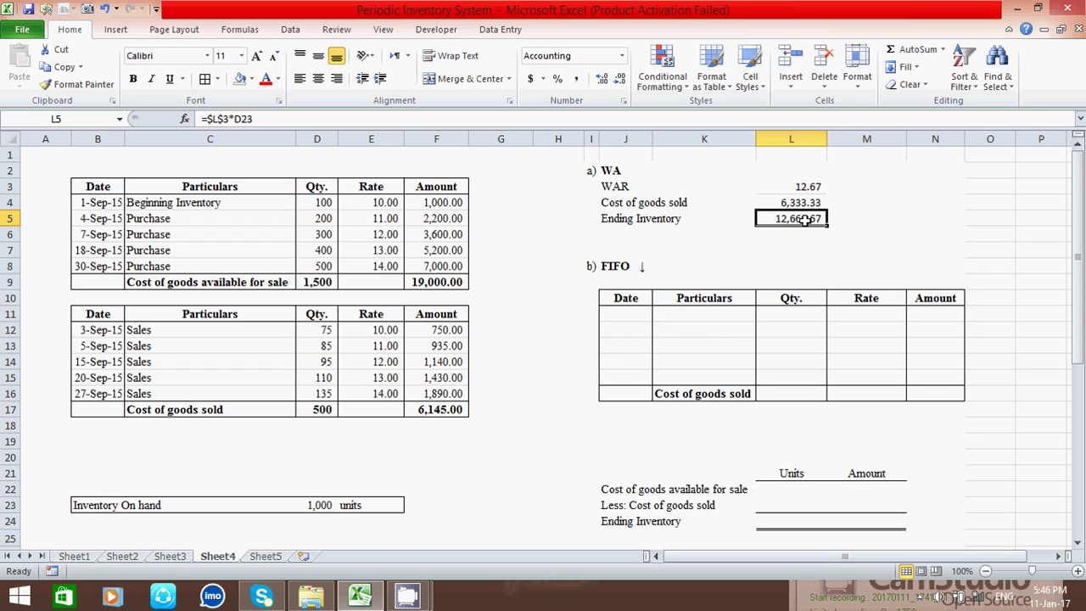
# Review the WA section's cost of goods sold and ending inventory, and the layout of the FIFO table below it.
pyautogui.click(855, 219)
pyautogui.click(780, 247)
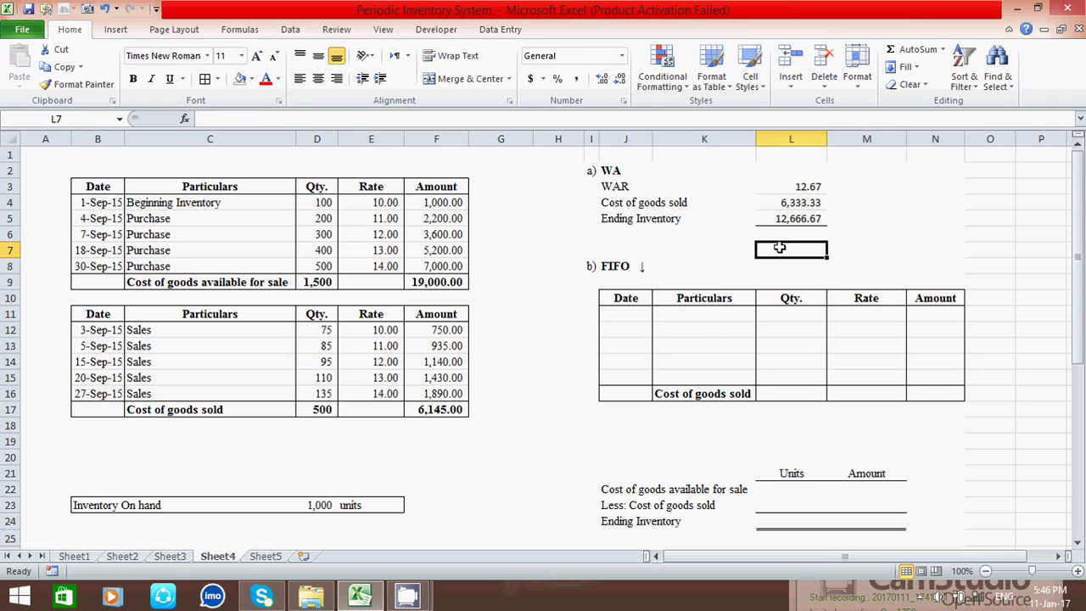
pyautogui.click(839, 219)
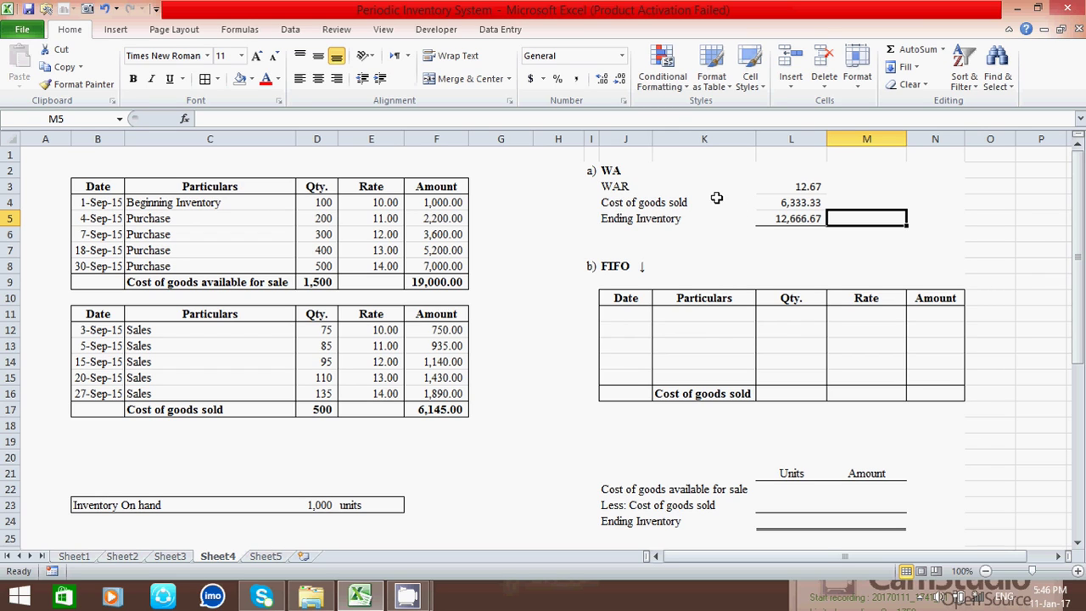
pyautogui.click(611, 170)
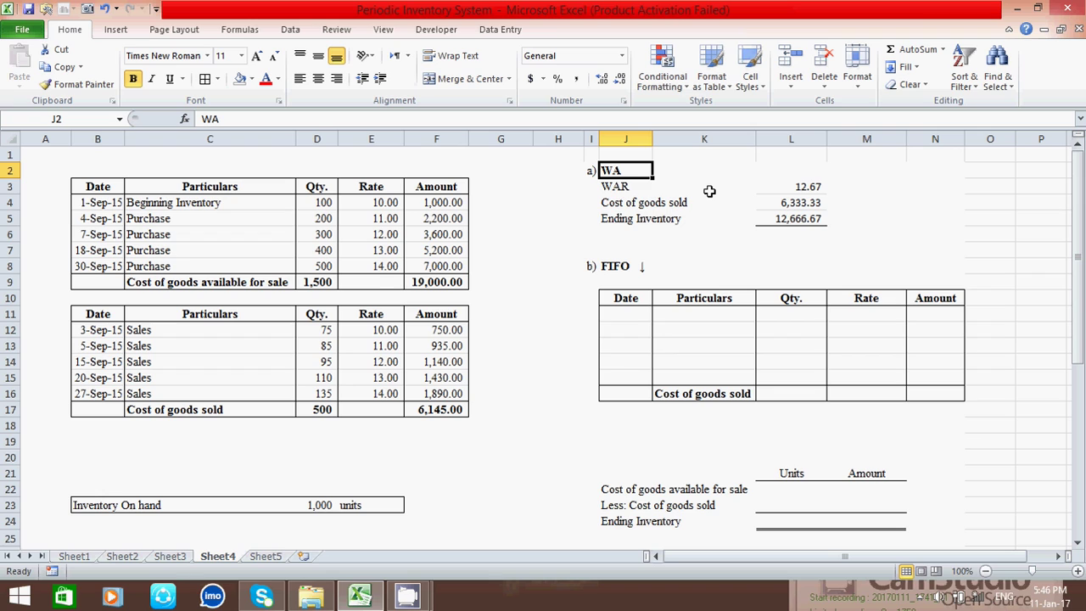
pyautogui.click(667, 205)
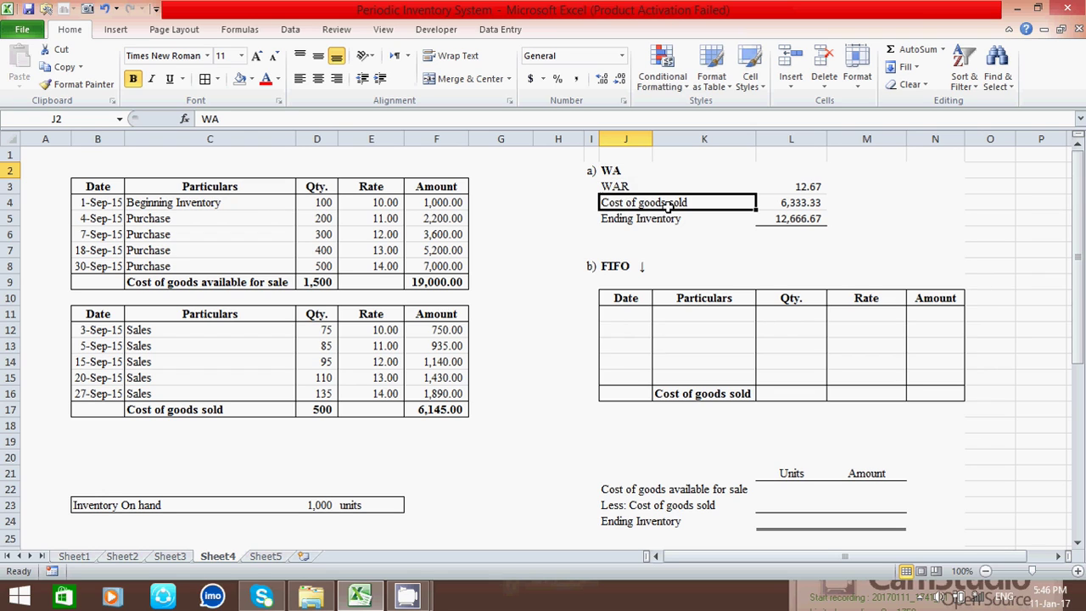
pyautogui.click(688, 218)
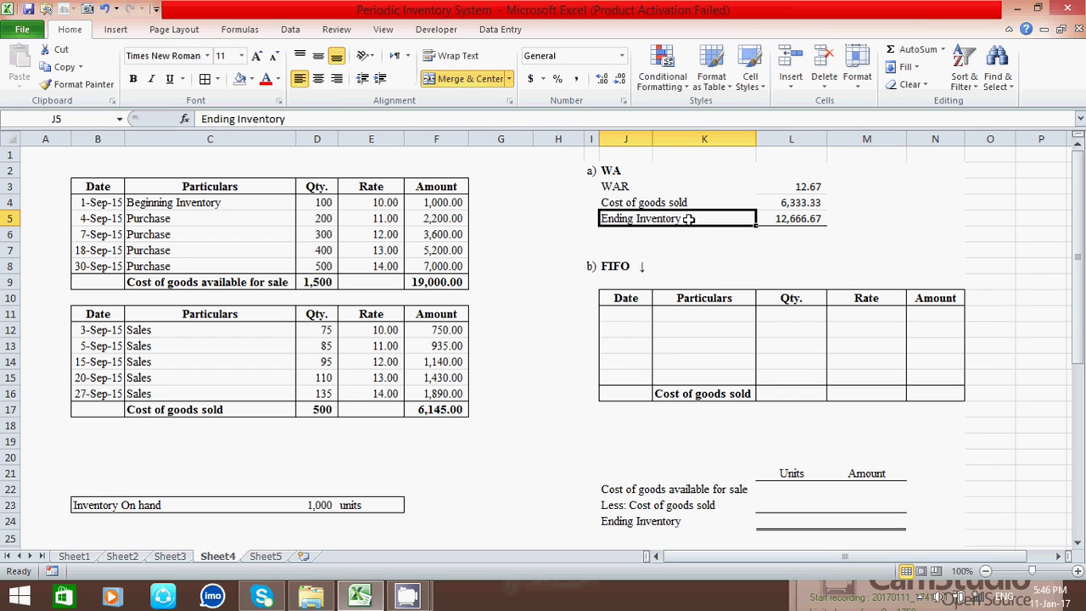
pyautogui.click(625, 266)
pyautogui.click(759, 285)
pyautogui.click(695, 334)
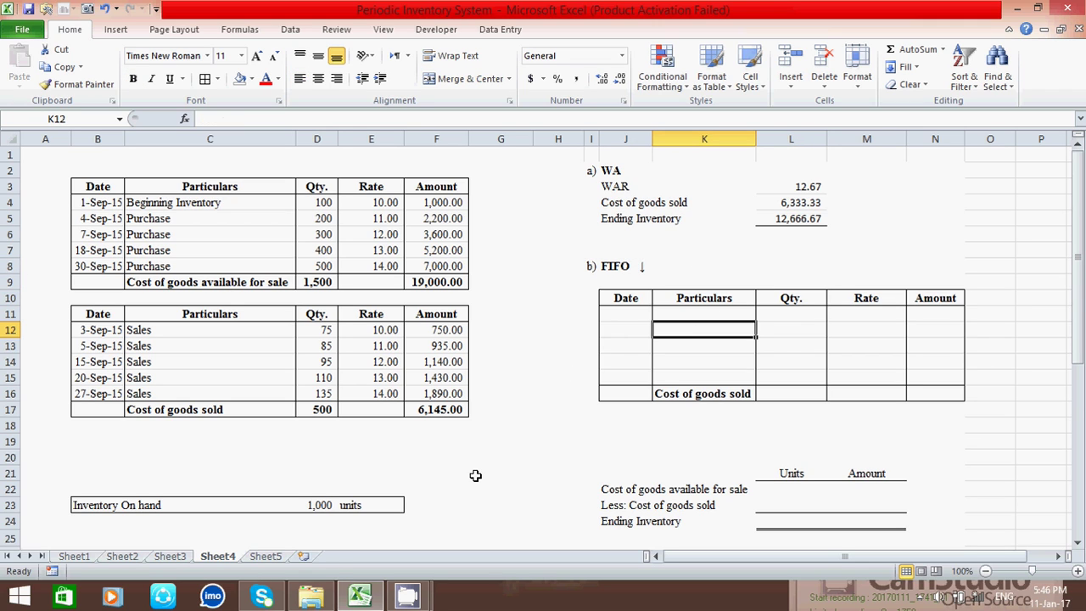
pyautogui.moveTo(413, 594)
pyautogui.click(315, 526)
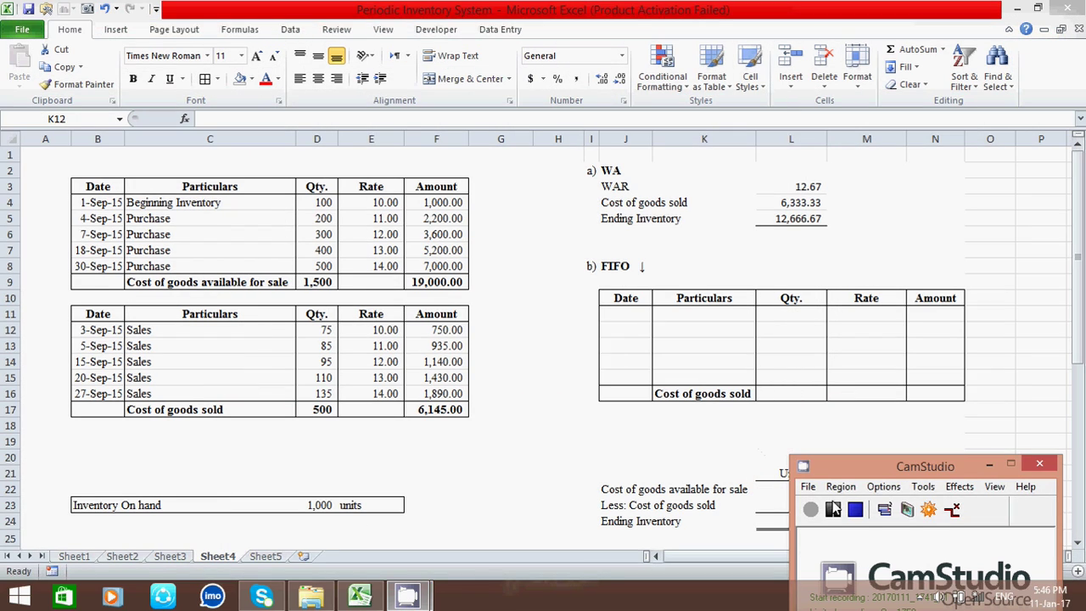
pyautogui.click(811, 514)
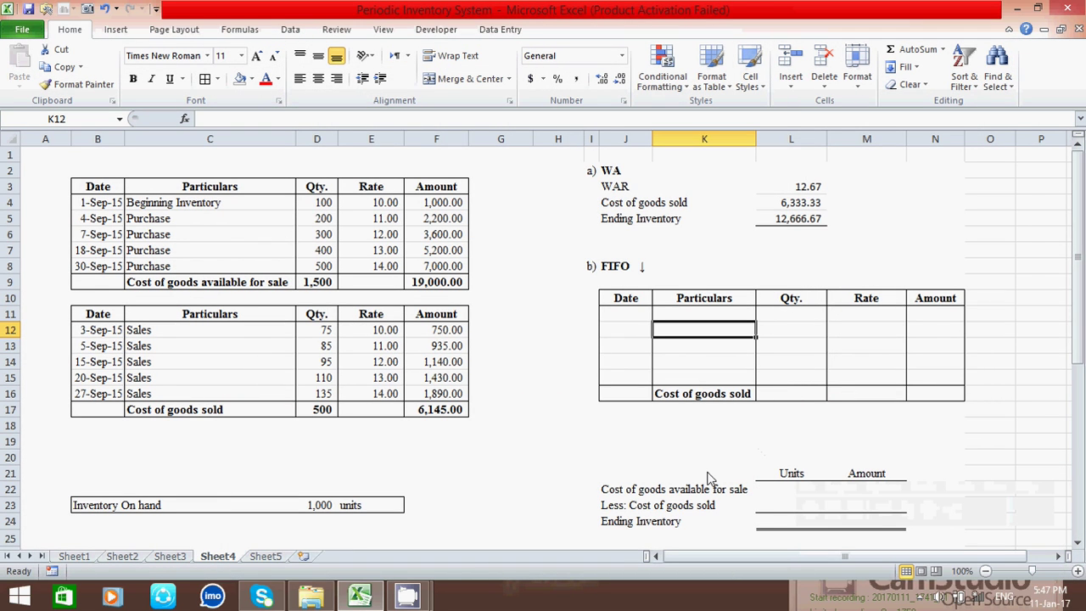
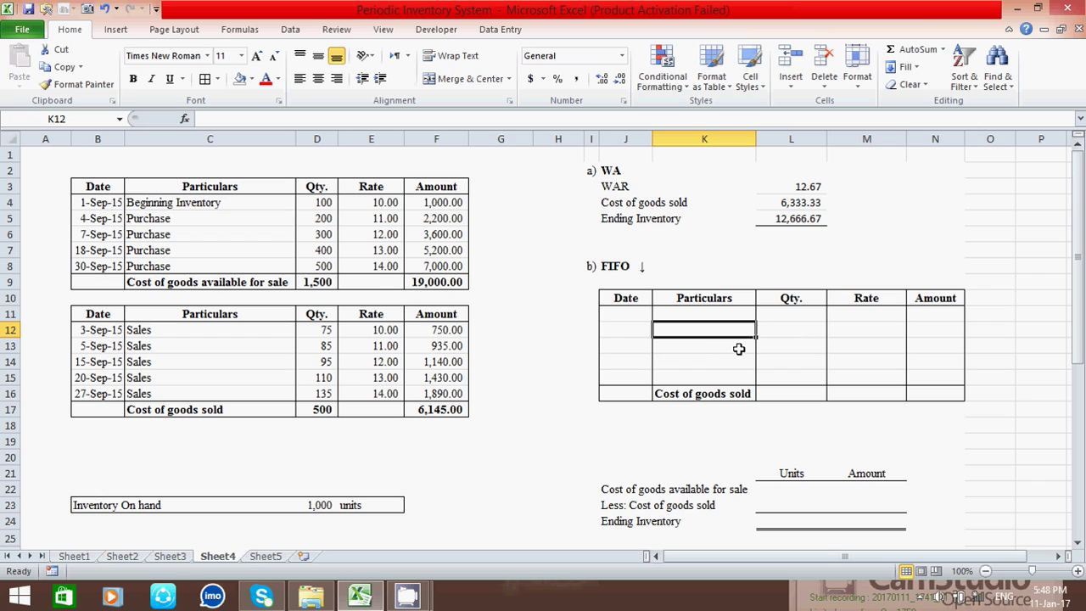
# Link the first FIFO row to the beginning inventory's date and particulars, using =B4 in J11 and =C4 in K11.
pyautogui.click(645, 331)
pyautogui.click(633, 314)
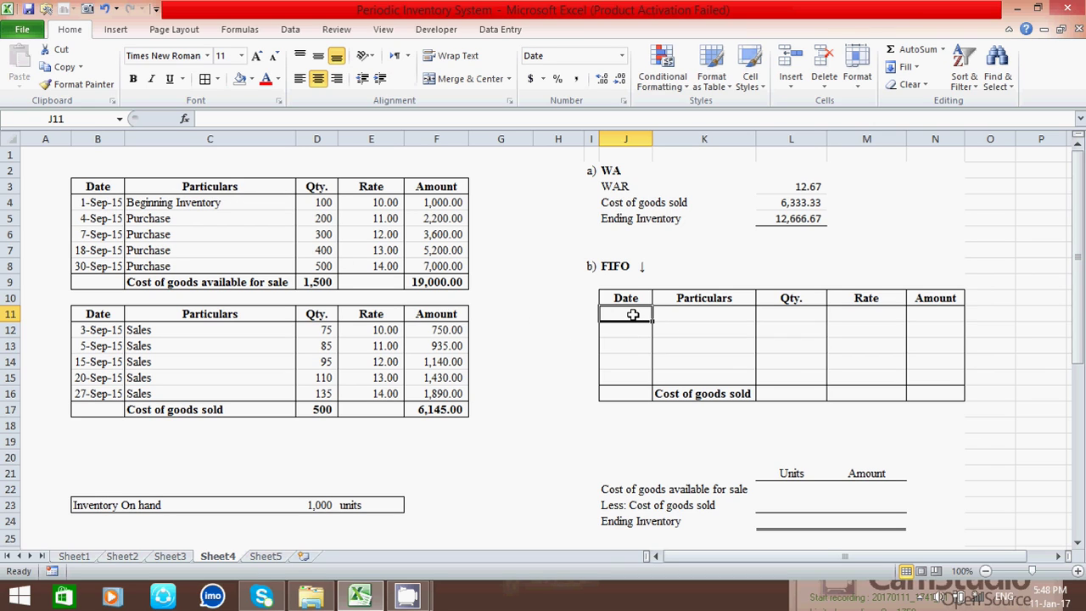
pyautogui.write('=')
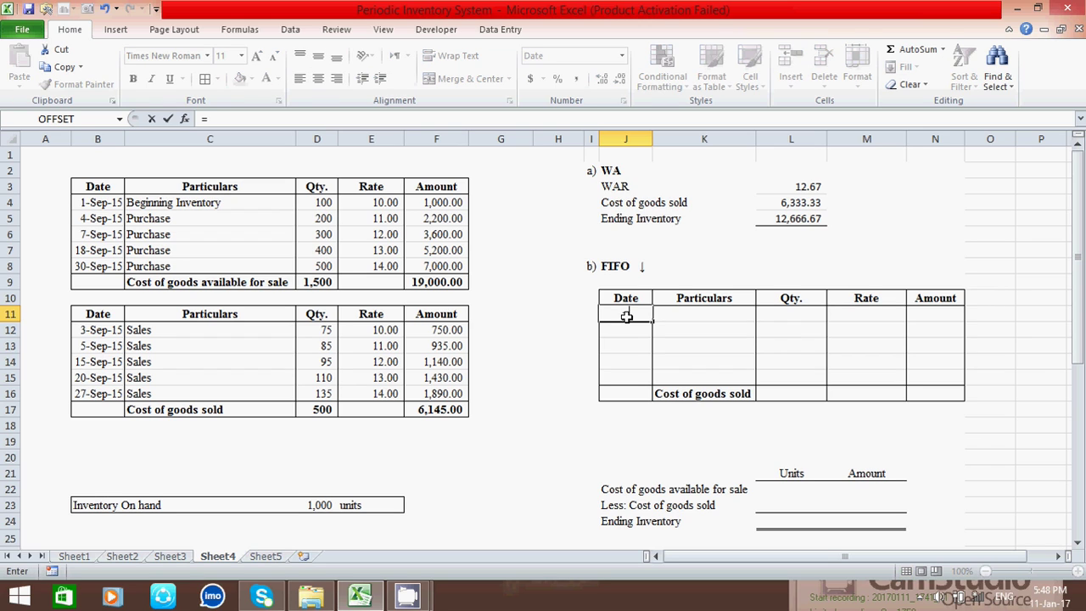
pyautogui.click(100, 204)
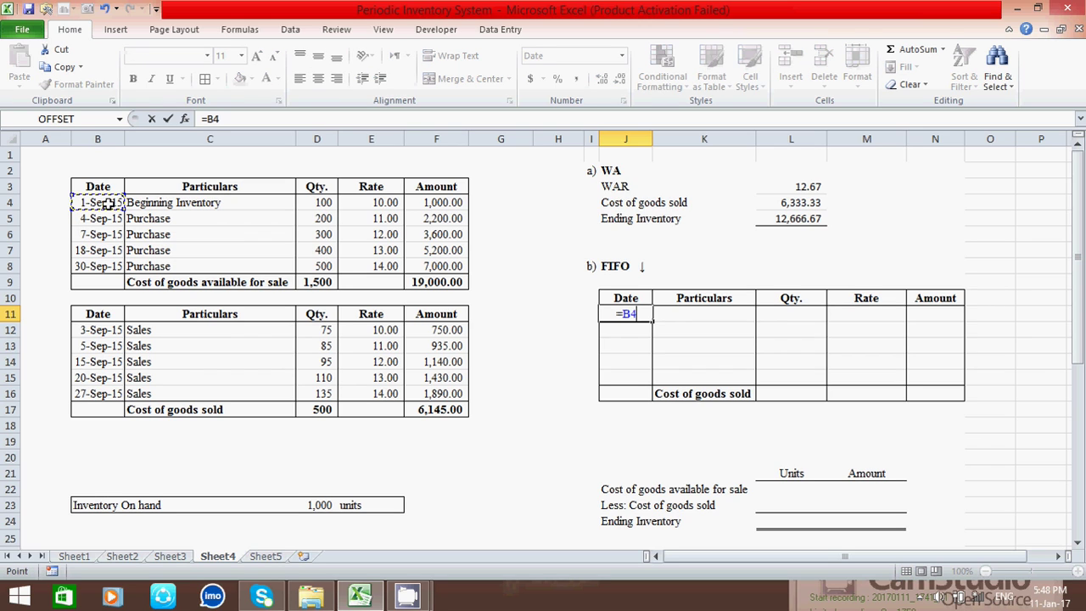
pyautogui.press('Return')
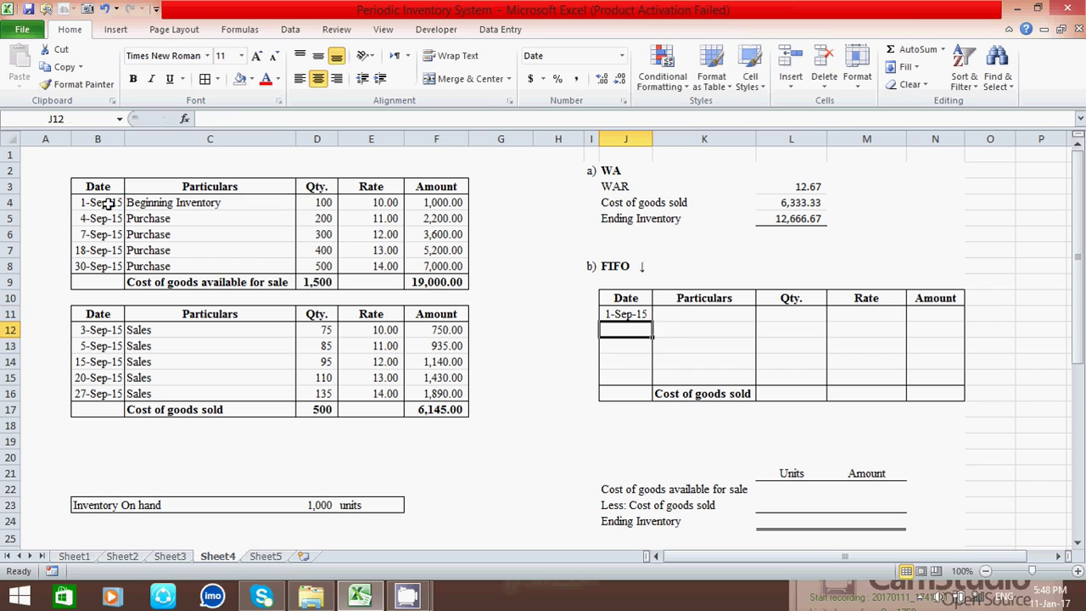
pyautogui.click(694, 313)
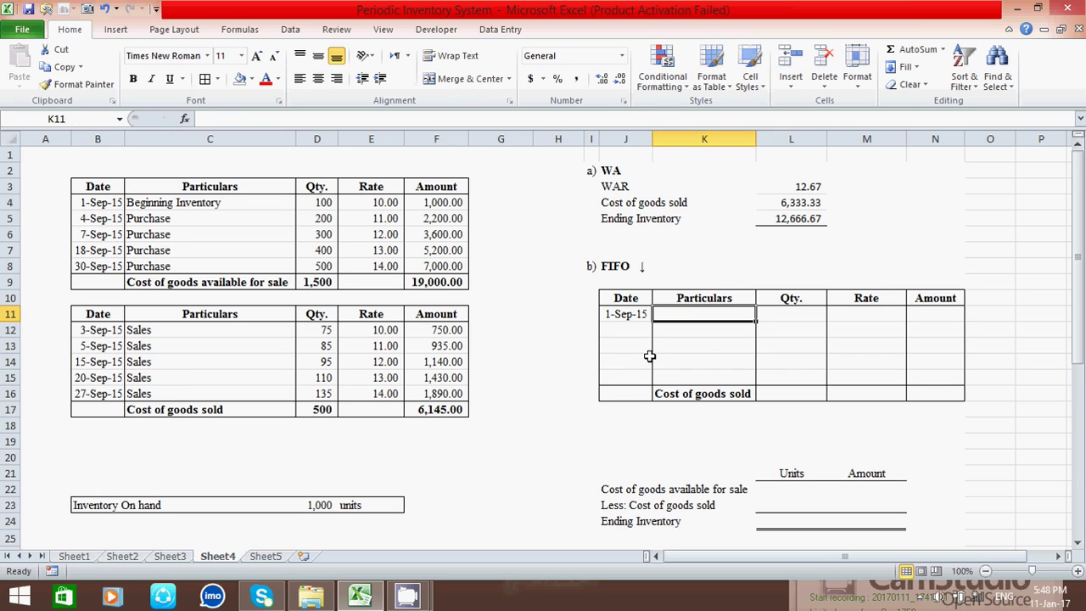
pyautogui.write('=')
pyautogui.click(241, 203)
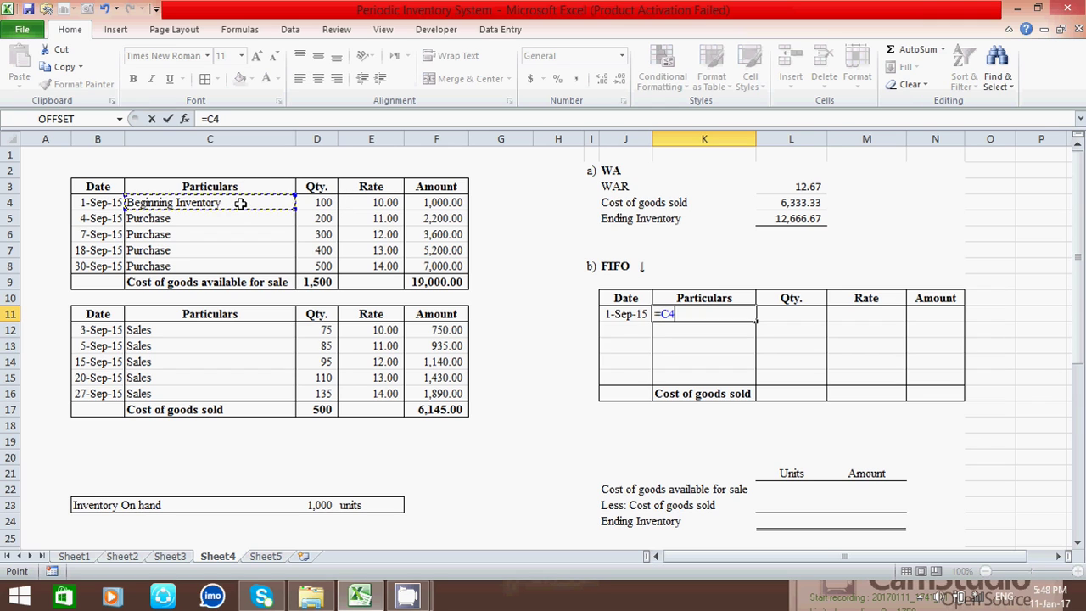
pyautogui.press('Return')
# Enter the beginning inventory's quantity of 100 in L11 and its rate of 10 in M11.
pyautogui.click(810, 315)
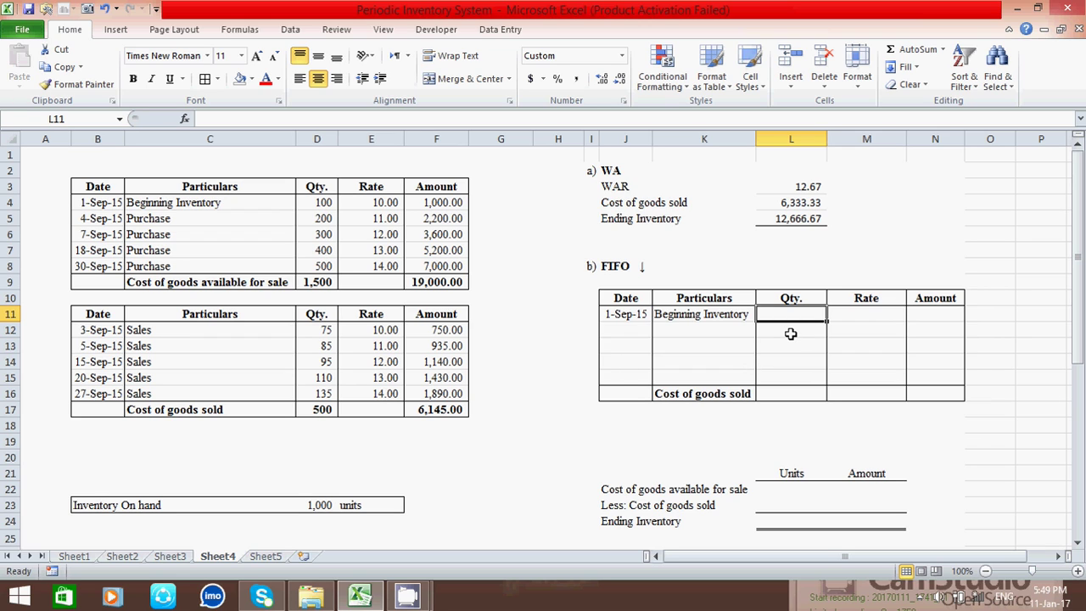
pyautogui.write('100')
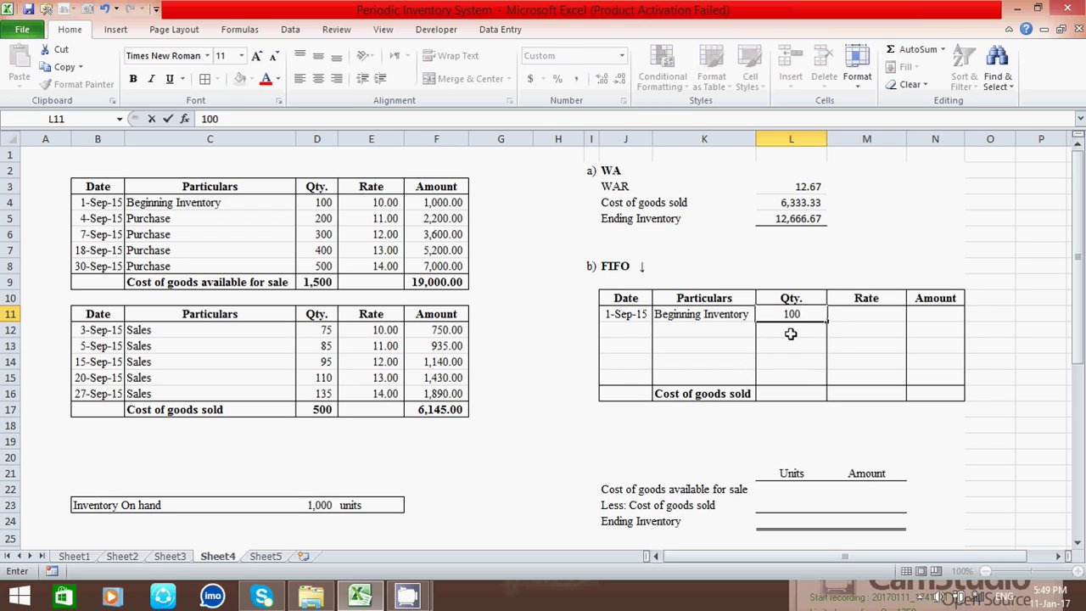
pyautogui.press('Tab')
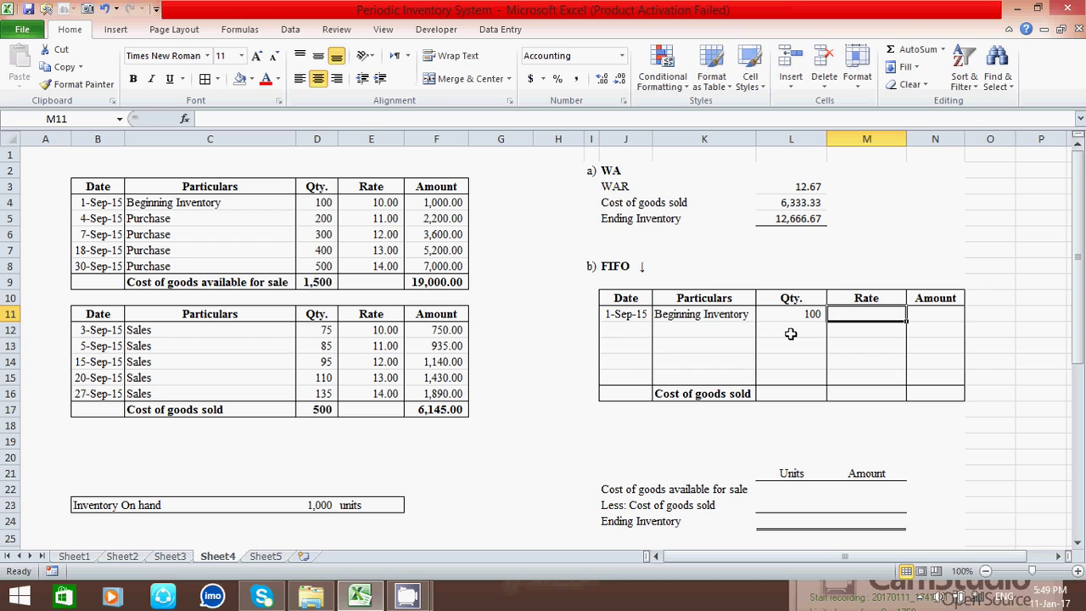
pyautogui.write('10')
pyautogui.press('Tab')
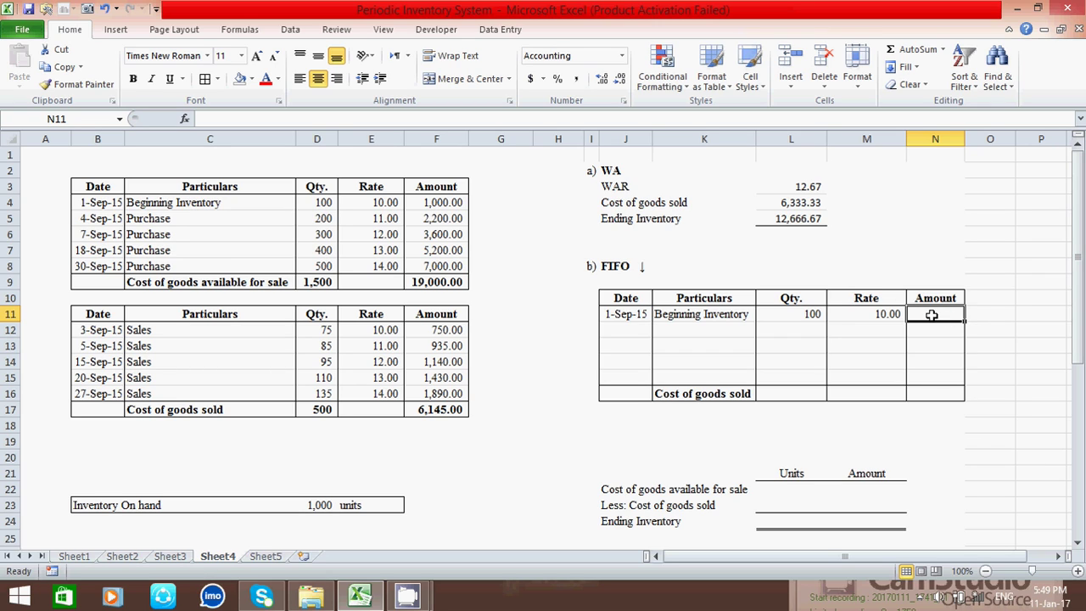
# Calculate the FIFO amount in N11 as quantity times rate with =L11*M11 and fill the formula down to N15.
pyautogui.write('=')
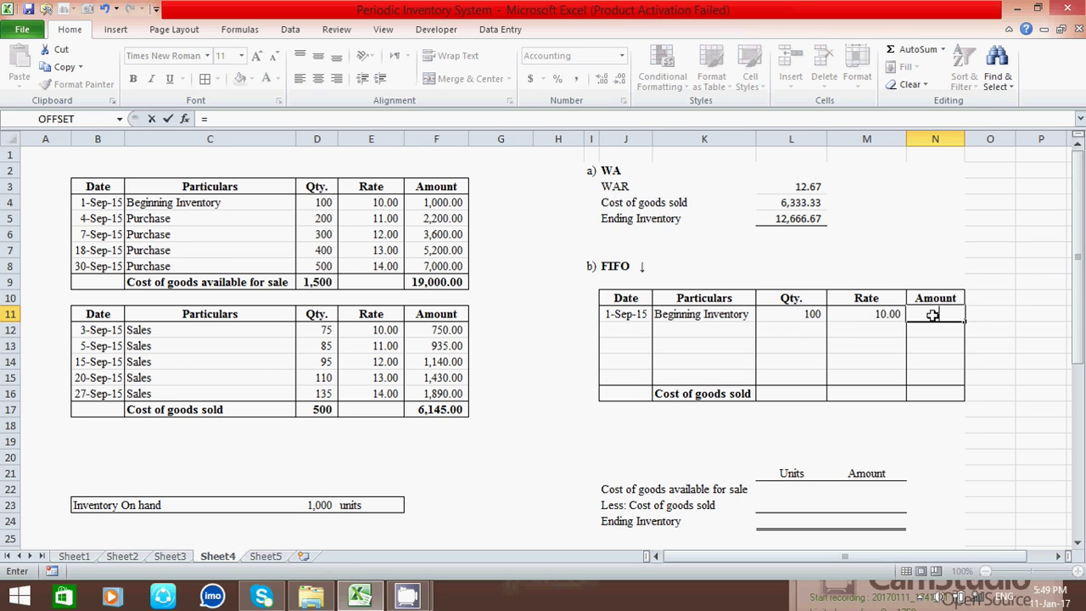
pyautogui.click(803, 314)
pyautogui.write('*')
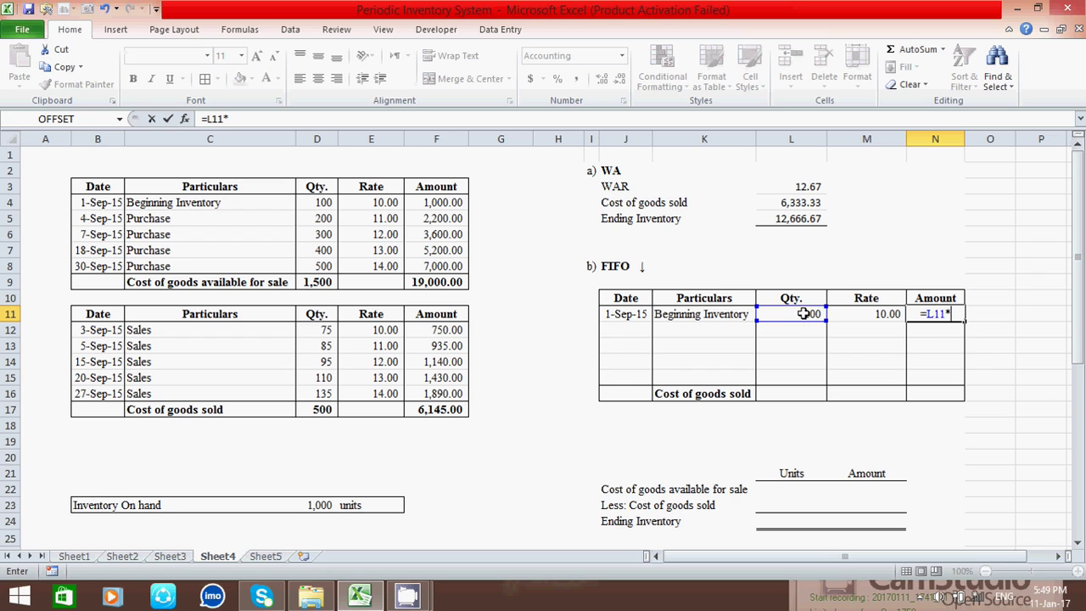
pyautogui.click(864, 313)
pyautogui.press('Return')
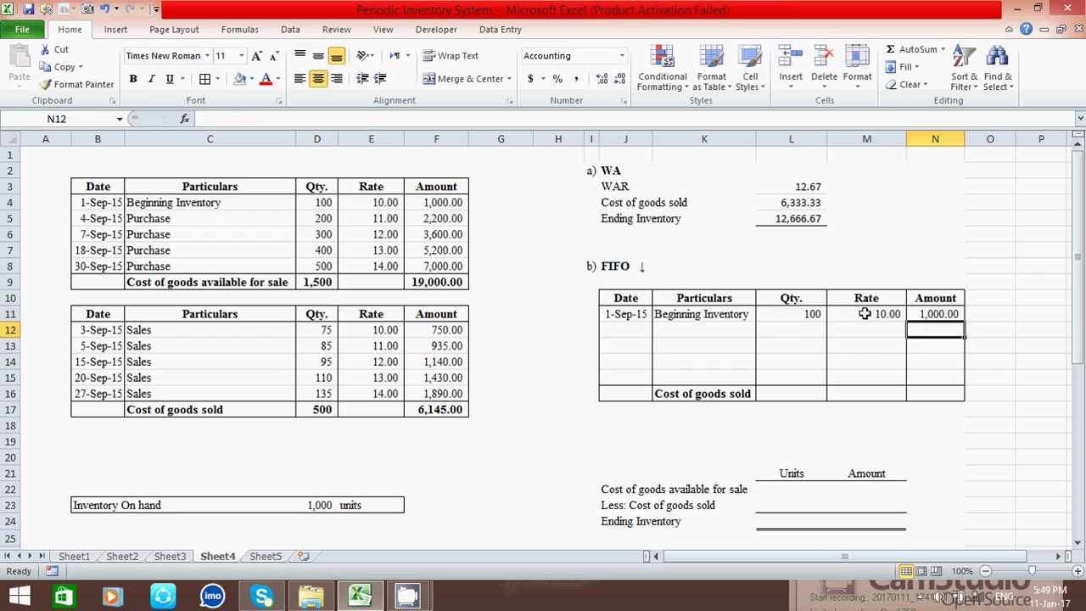
pyautogui.click(943, 313)
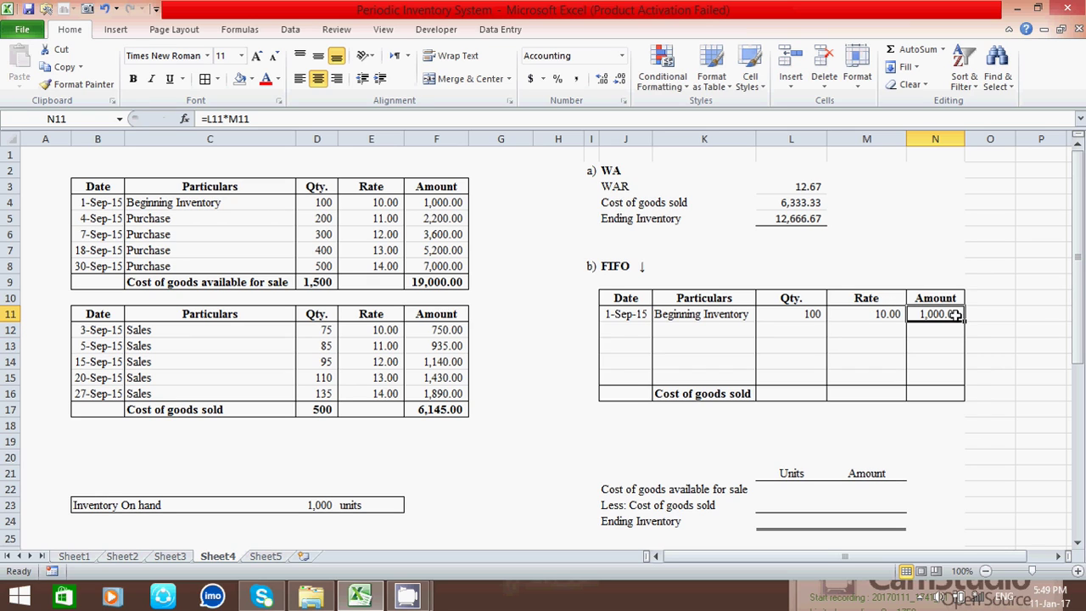
pyautogui.moveTo(965, 323); pyautogui.dragTo(952, 388)
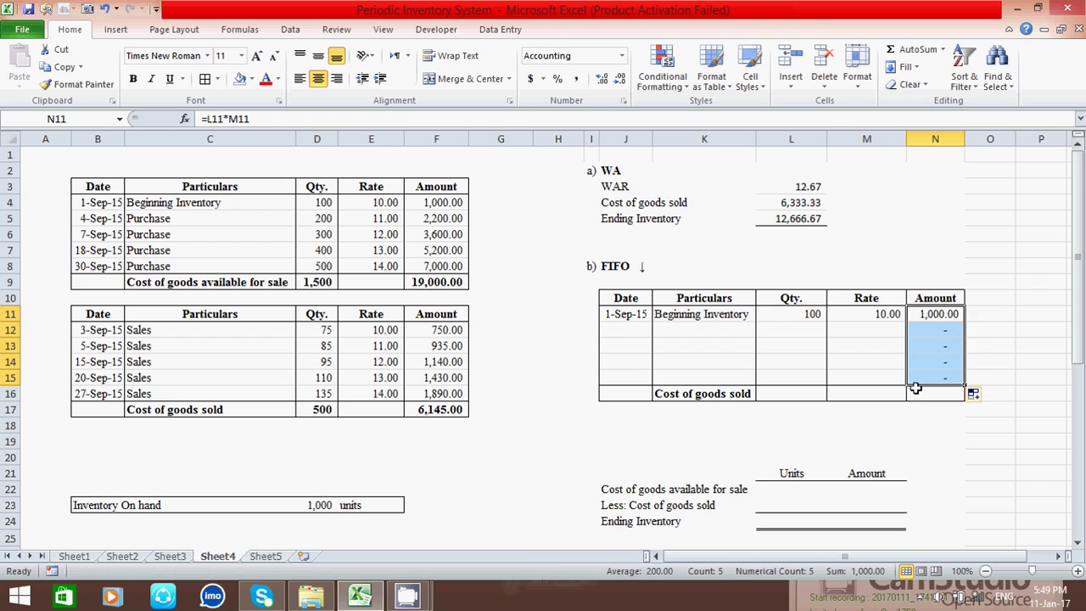
pyautogui.click(861, 394)
pyautogui.click(807, 394)
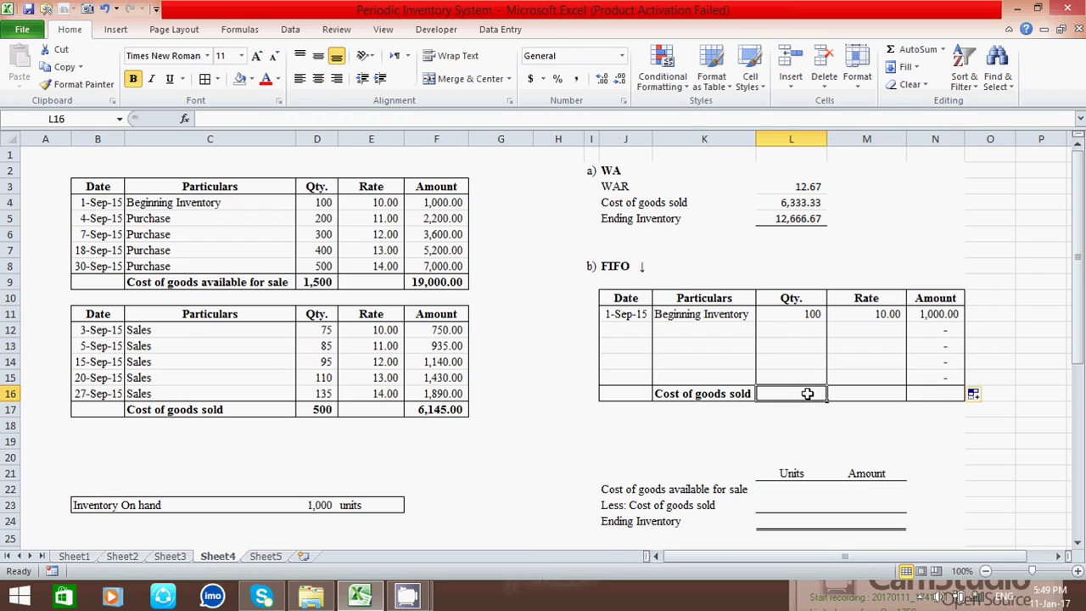
# Link the second FIFO row to the 4-Sep-15 purchase's date and particulars, using =B5 in J12 and =C5 in K12.
pyautogui.click(706, 330)
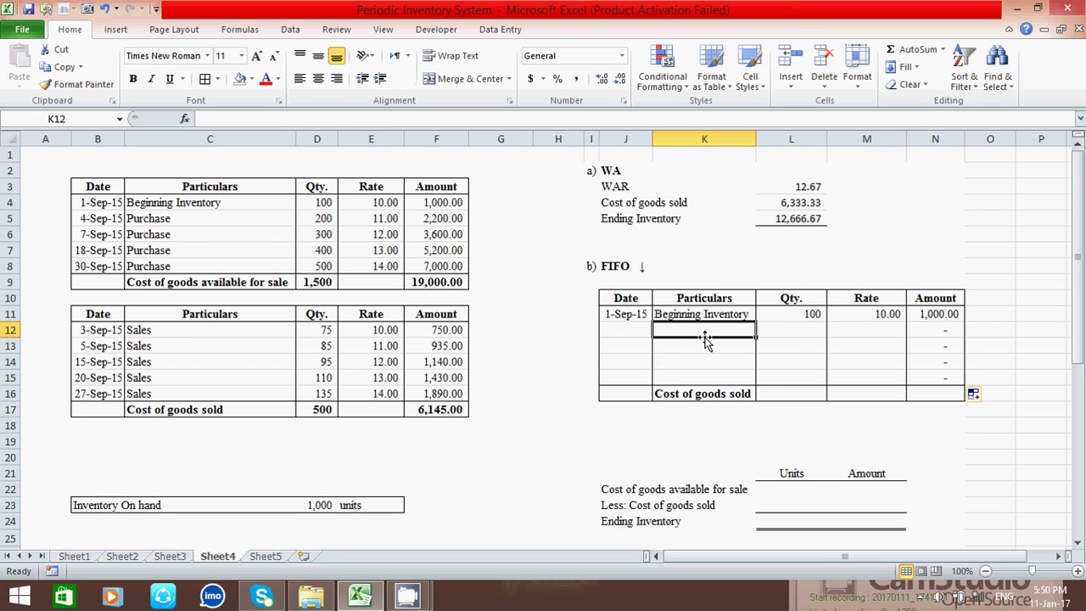
pyautogui.click(626, 329)
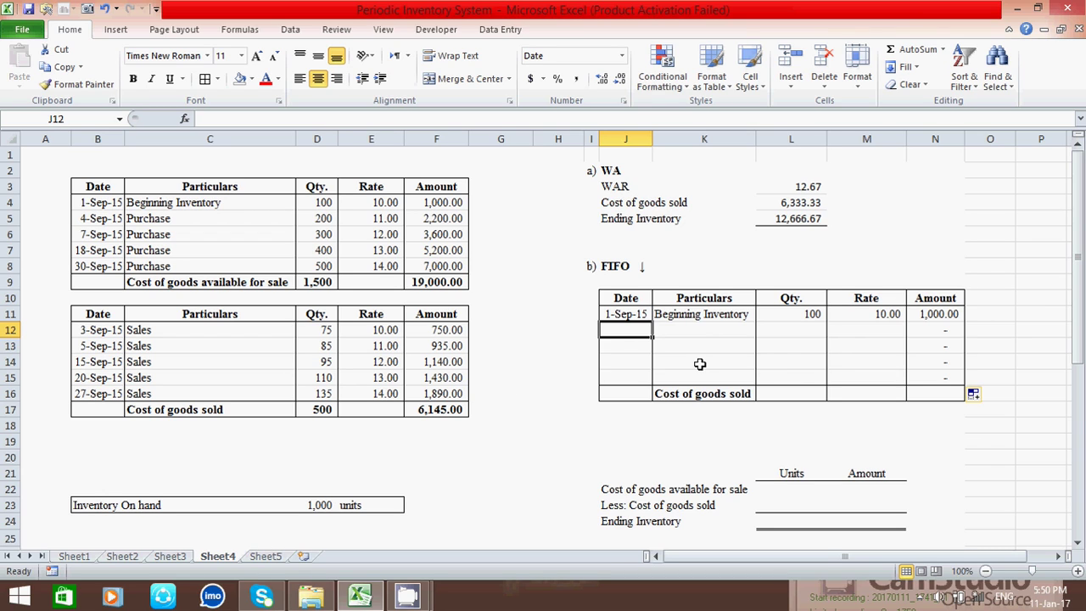
pyautogui.write('=')
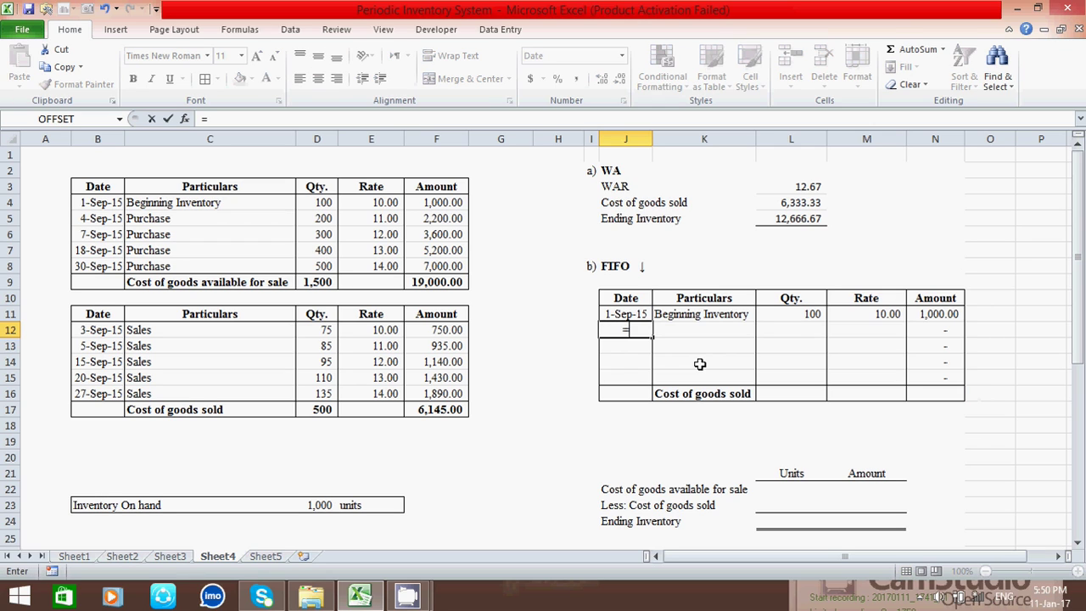
pyautogui.click(102, 219)
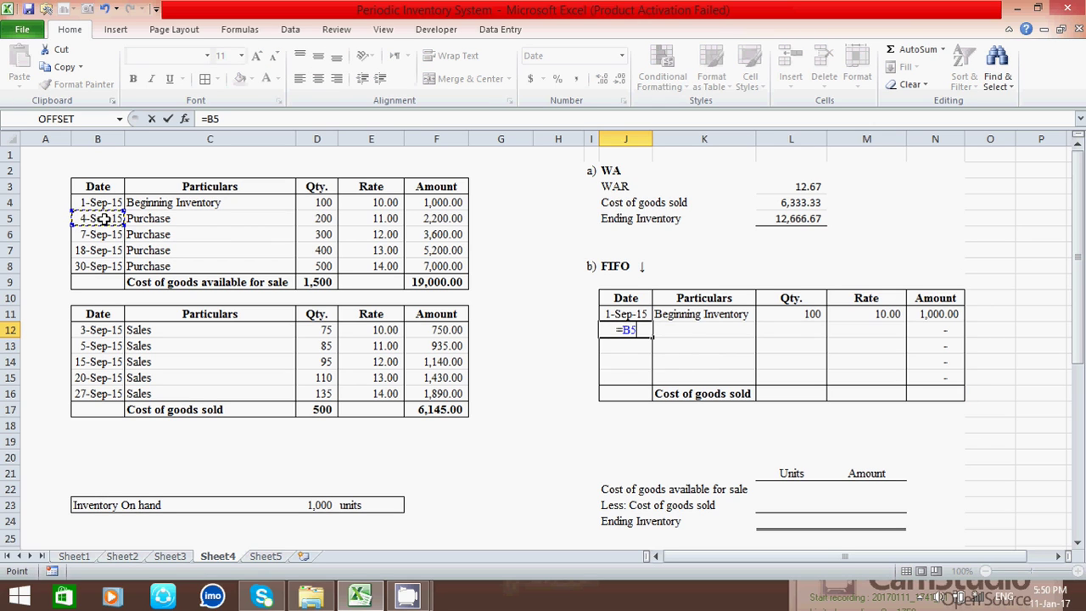
pyautogui.press('Return')
pyautogui.click(682, 330)
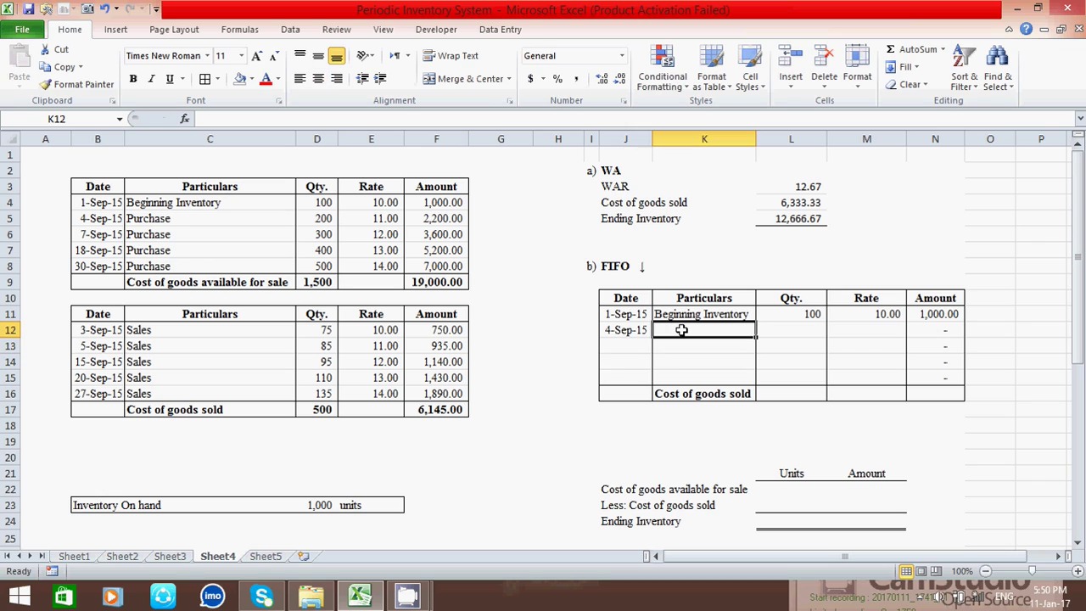
pyautogui.write('=')
pyautogui.click(200, 222)
pyautogui.press('Return')
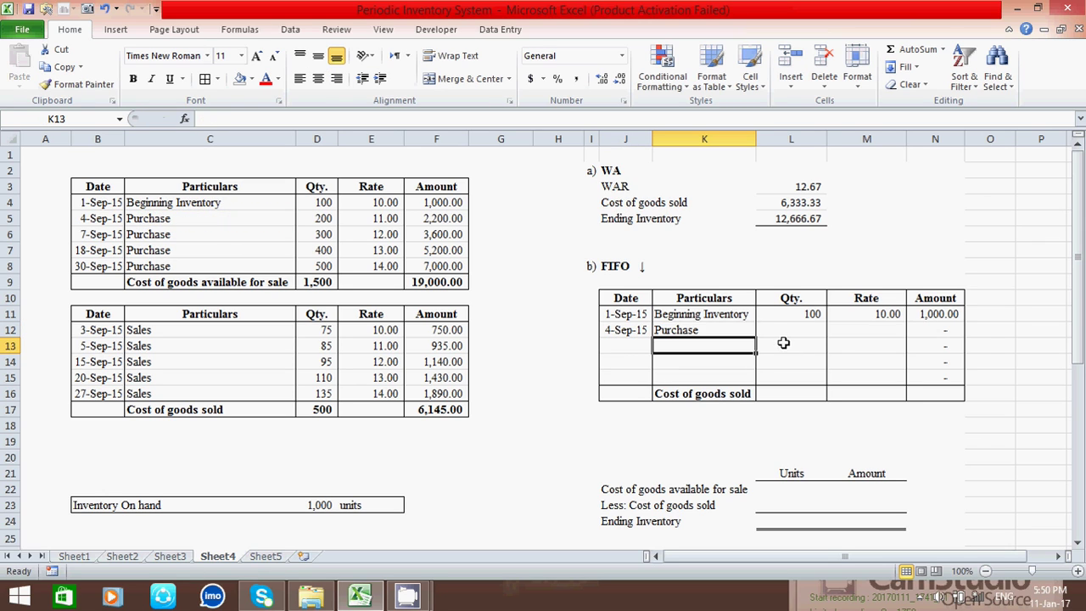
# Enter the 4-Sep-15 purchase's quantity of 200 in L12 and its rate of 11 in M12.
pyautogui.click(813, 332)
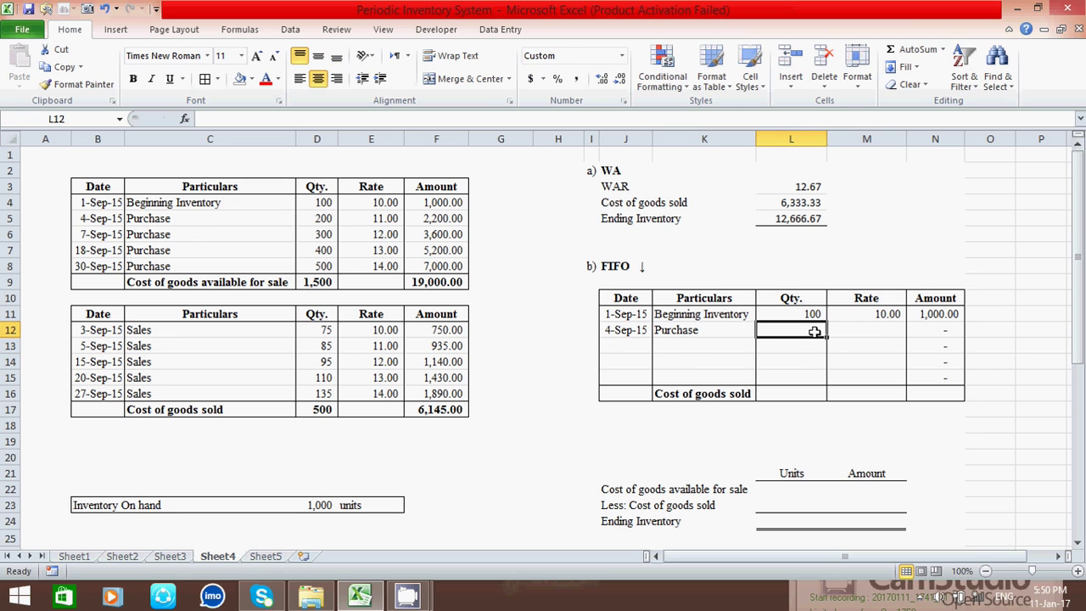
pyautogui.write('200')
pyautogui.press('Tab')
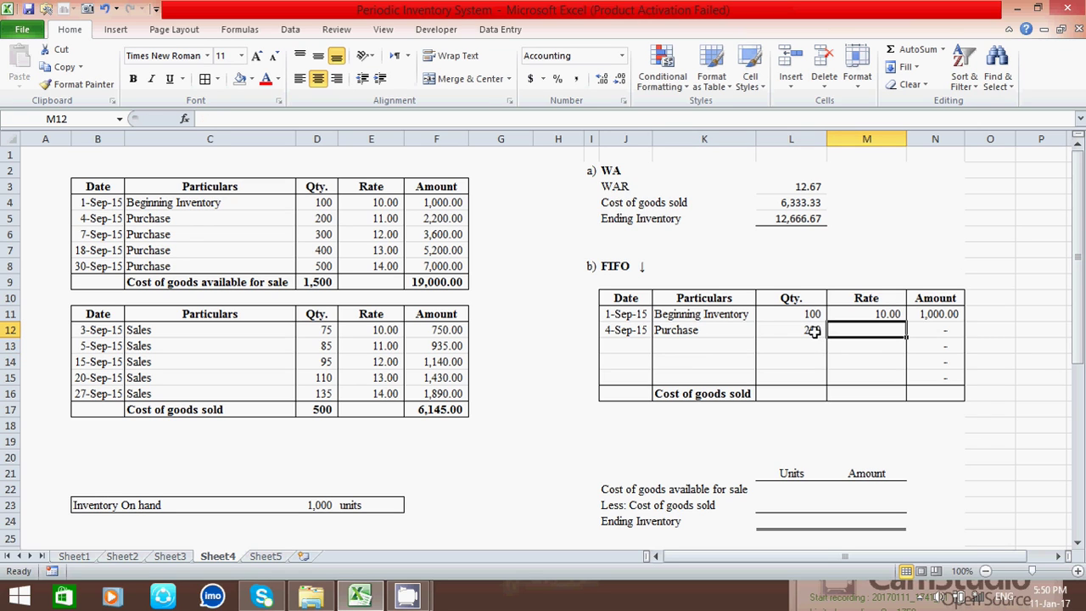
pyautogui.write('11')
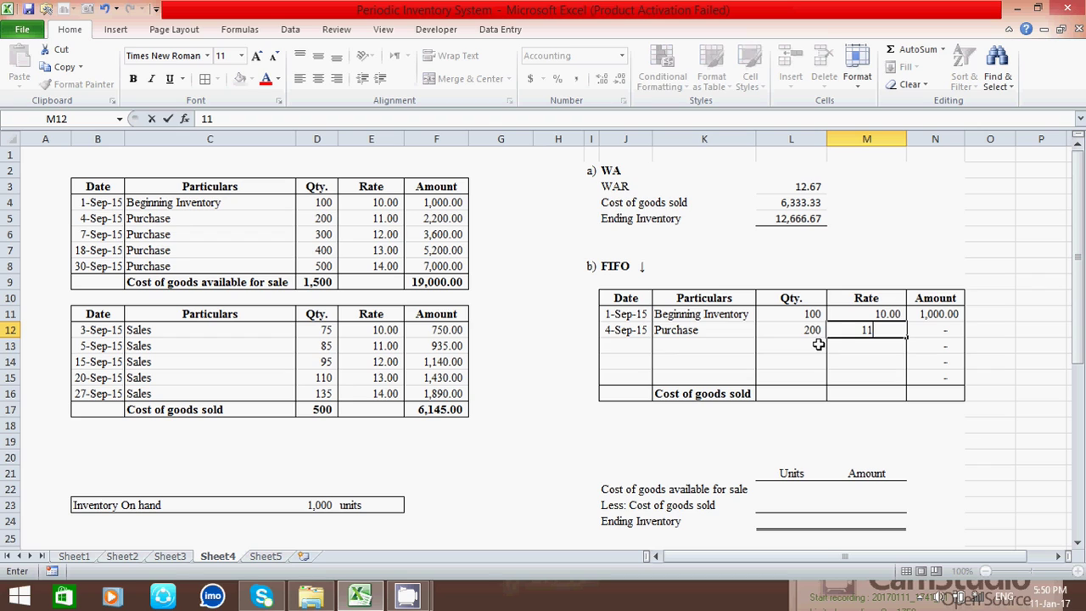
pyautogui.press('Return')
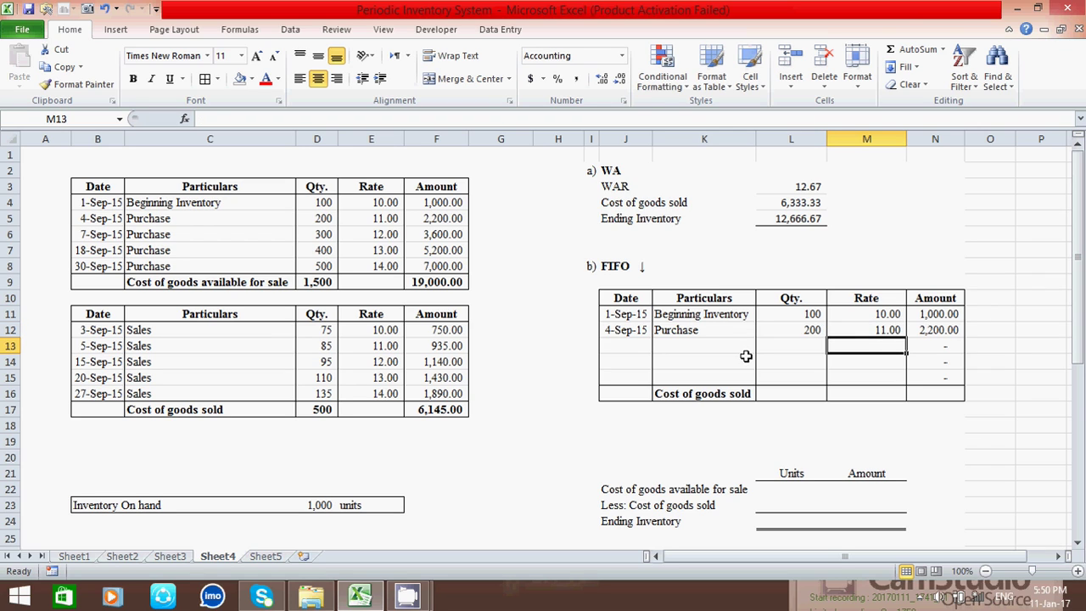
# Link the third FIFO row to the 7-Sep-15 purchase's date and particulars, using =B6 in J13 and =C6 in K13.
pyautogui.click(703, 344)
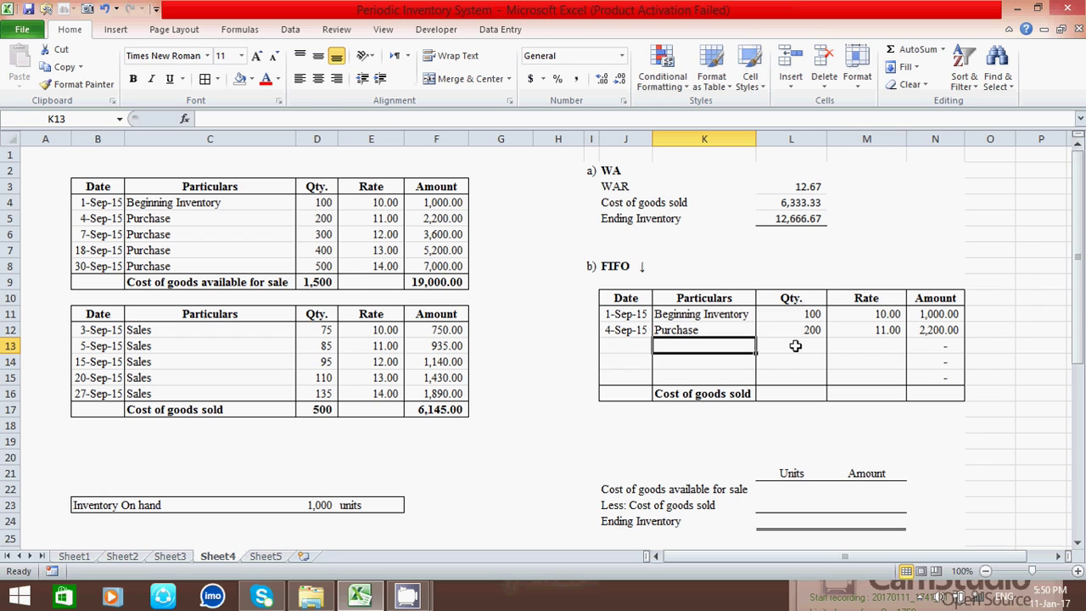
pyautogui.click(639, 344)
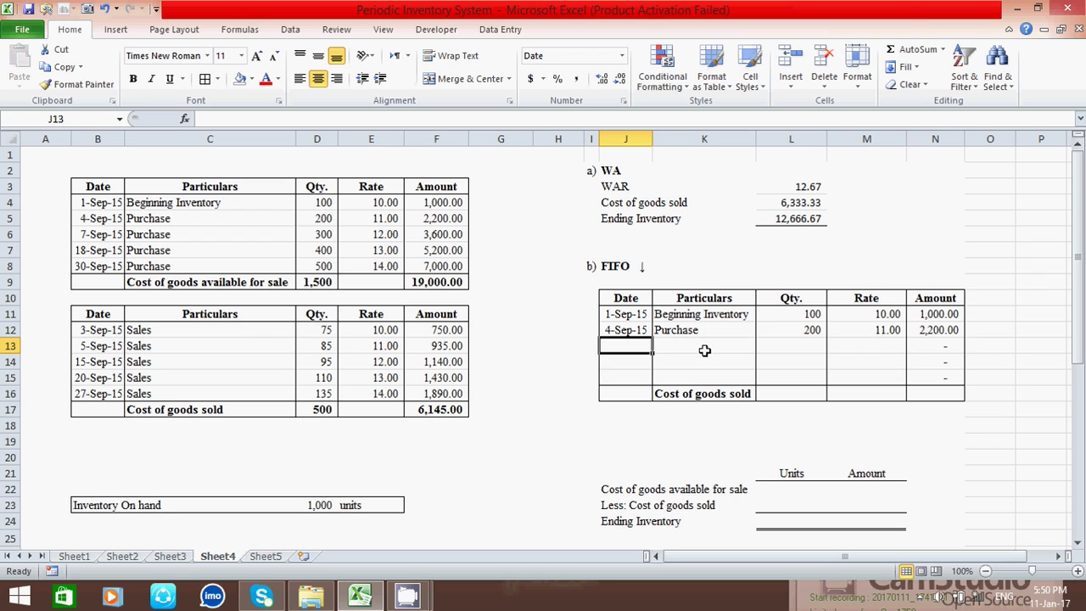
pyautogui.write('=')
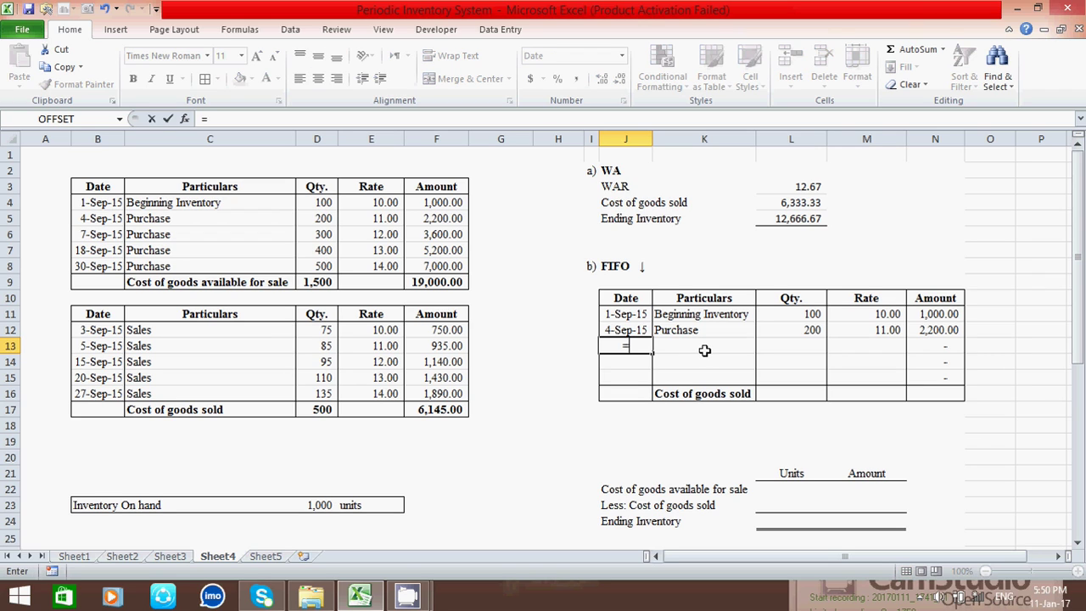
pyautogui.click(103, 234)
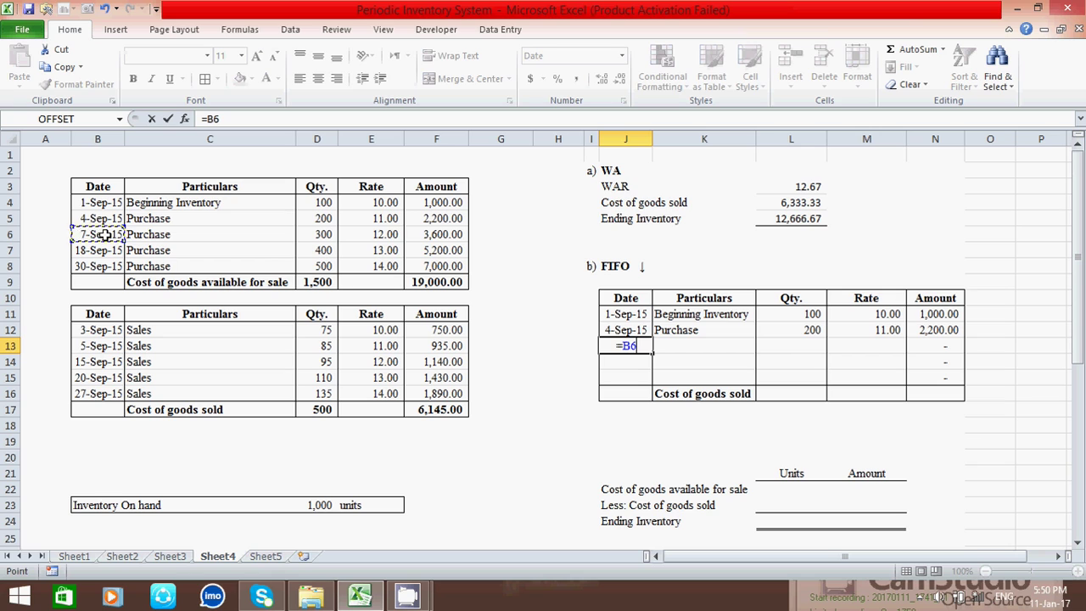
pyautogui.press('Return')
pyautogui.click(679, 344)
pyautogui.write('=')
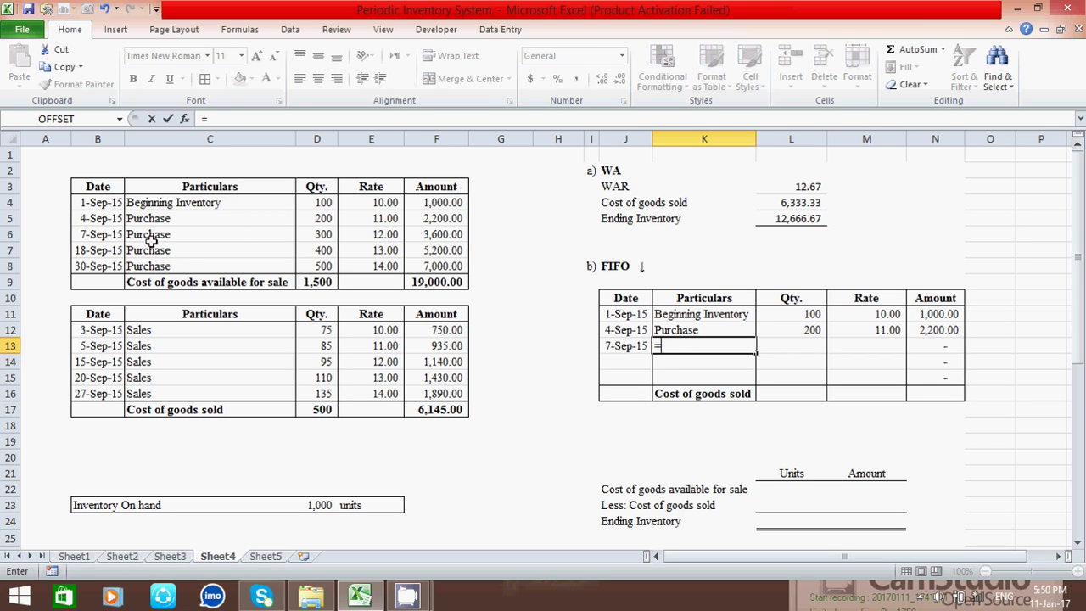
pyautogui.click(167, 235)
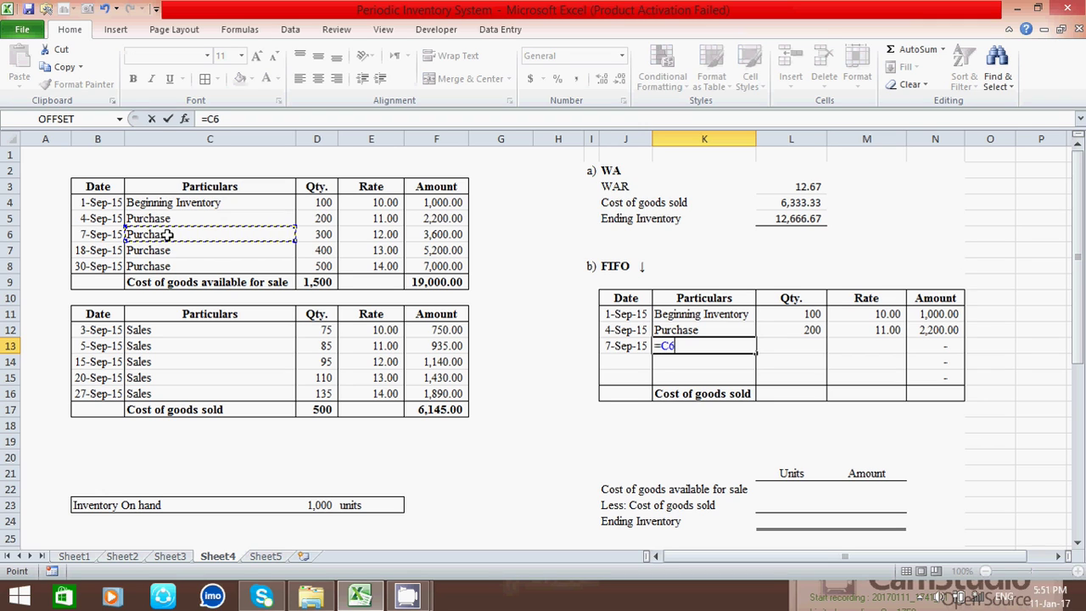
pyautogui.press('Return')
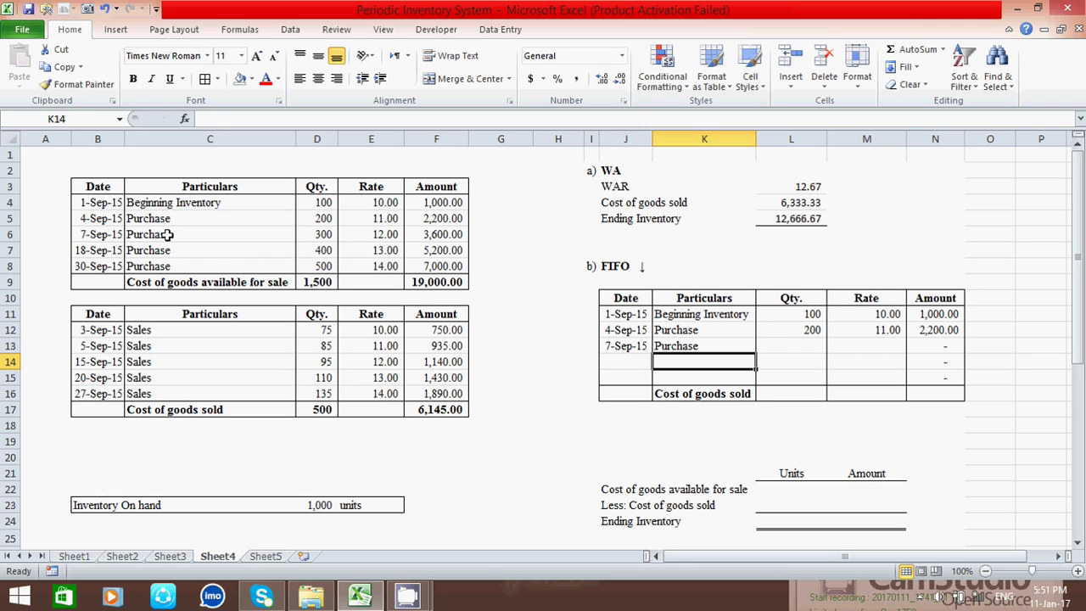
pyautogui.click(790, 346)
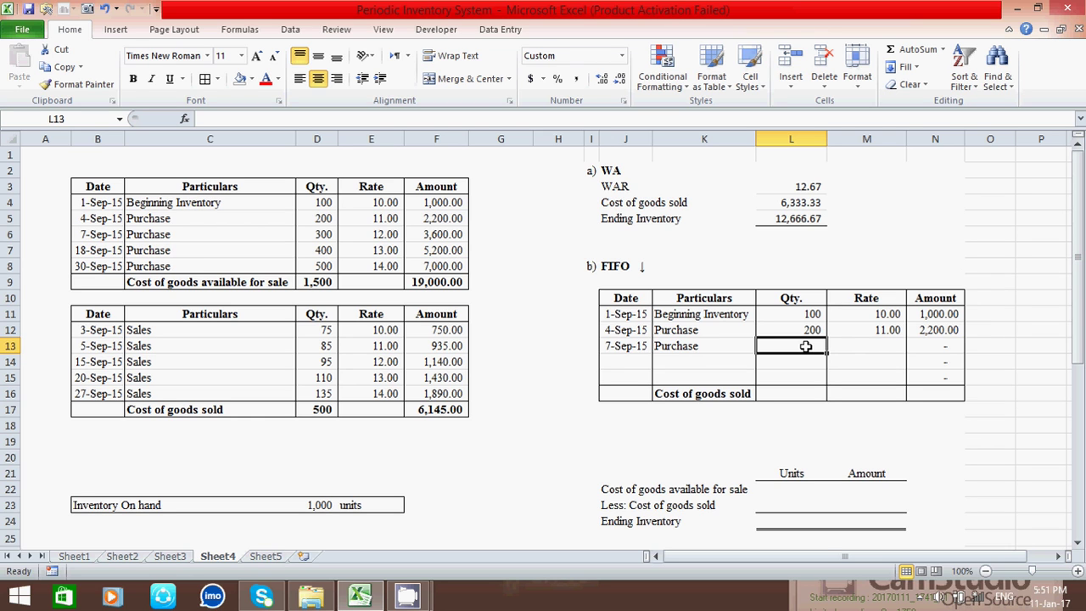
pyautogui.moveTo(407, 597)
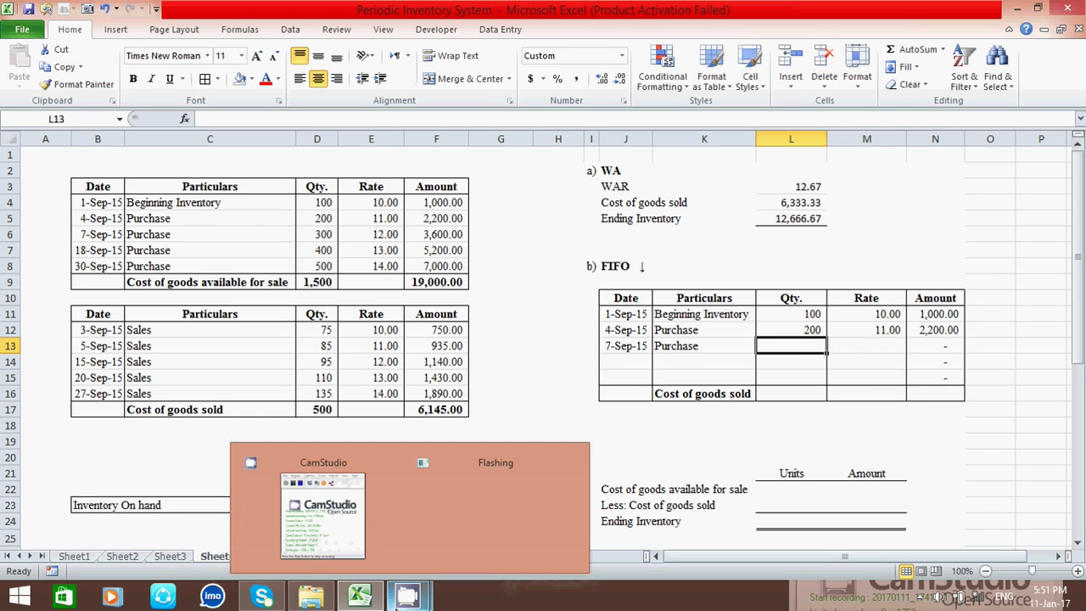
pyautogui.click(356, 560)
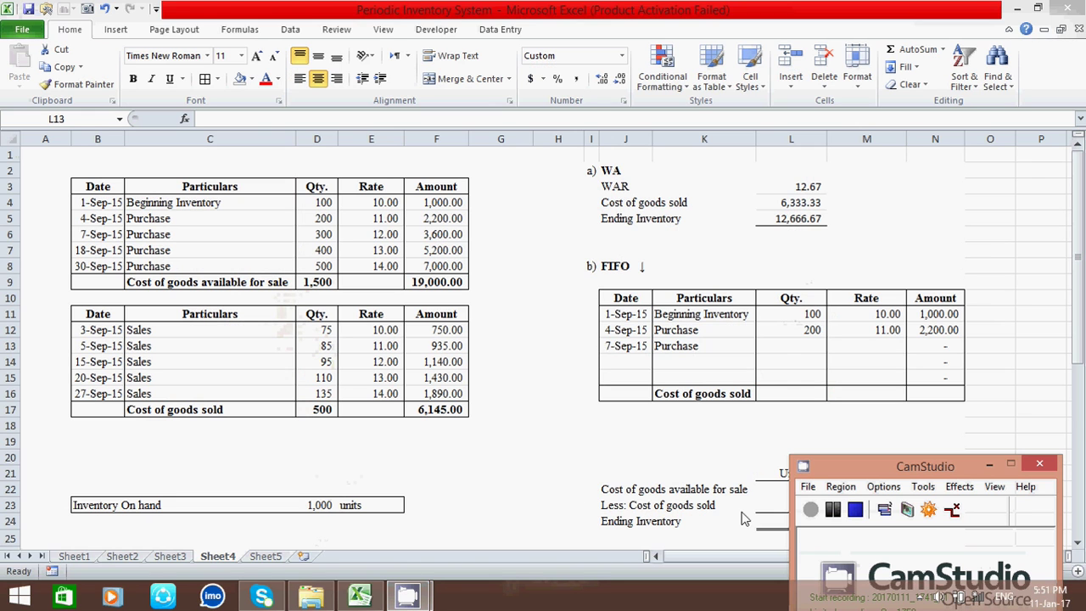
pyautogui.click(811, 510)
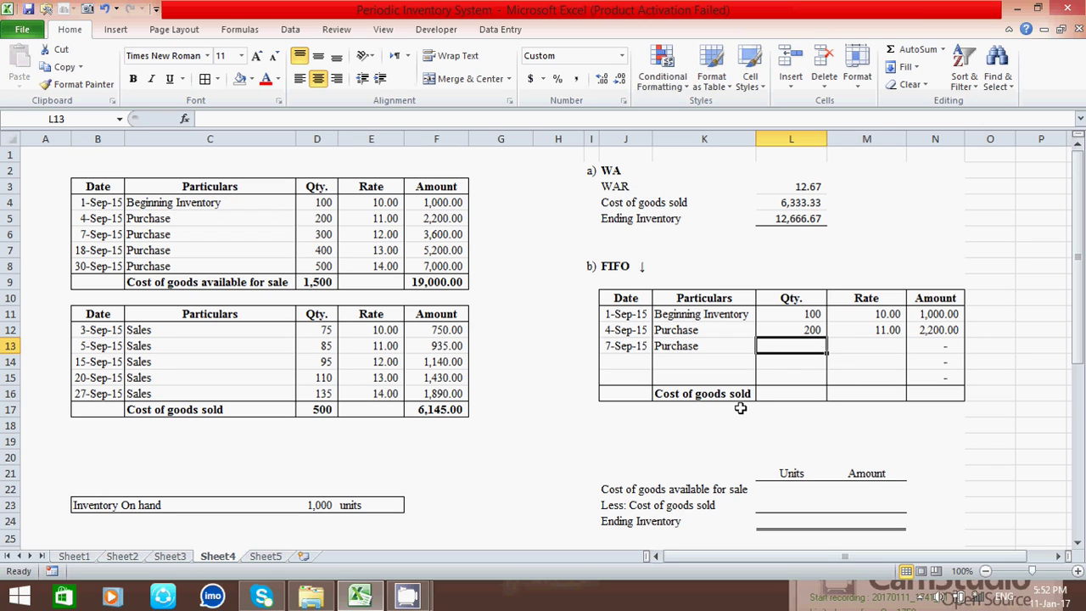
# Enter the 7-Sep-15 purchase's FIFO quantity of 200 in L13 and its rate of 12 in M13.
pyautogui.write('200')
pyautogui.press('Tab')
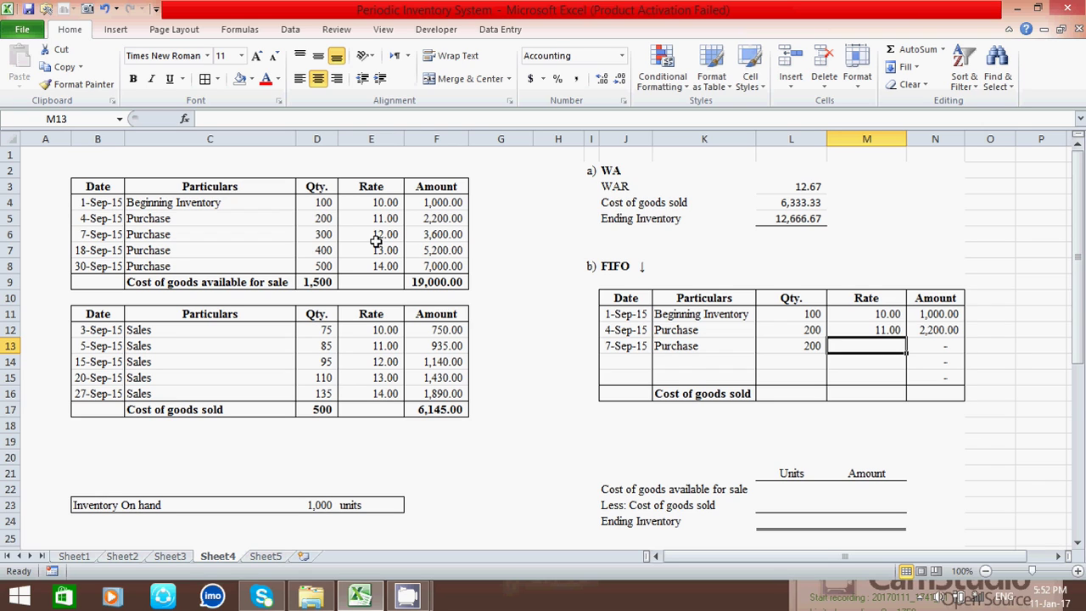
pyautogui.write('12')
pyautogui.press('Return')
# Total the FIFO quantities in the cost of goods sold row with =SUM(L11:L15) in L16.
pyautogui.click(800, 391)
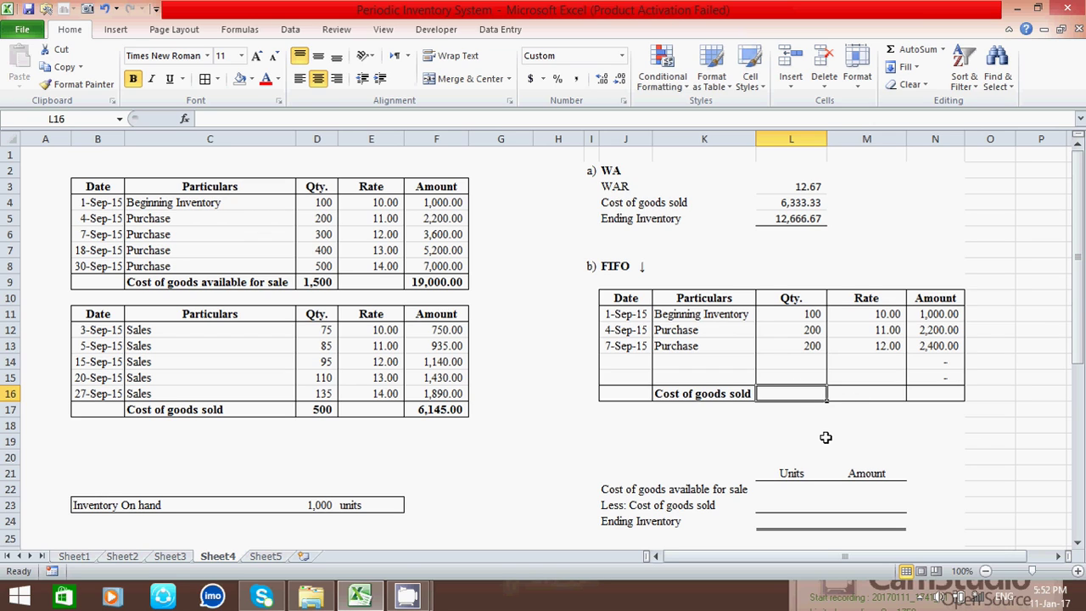
pyautogui.write('=s')
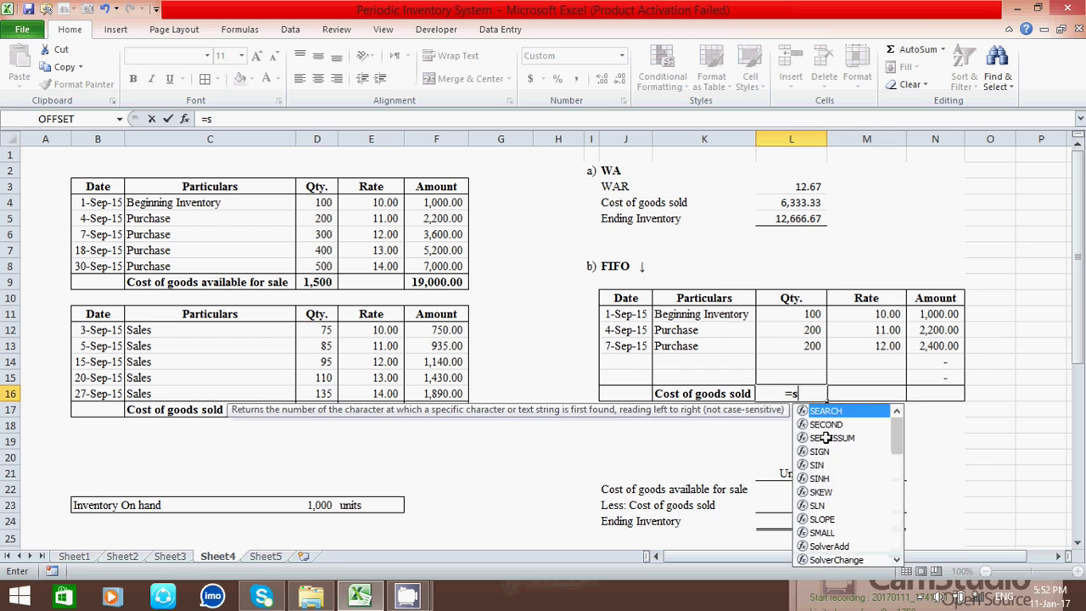
pyautogui.write('um(')
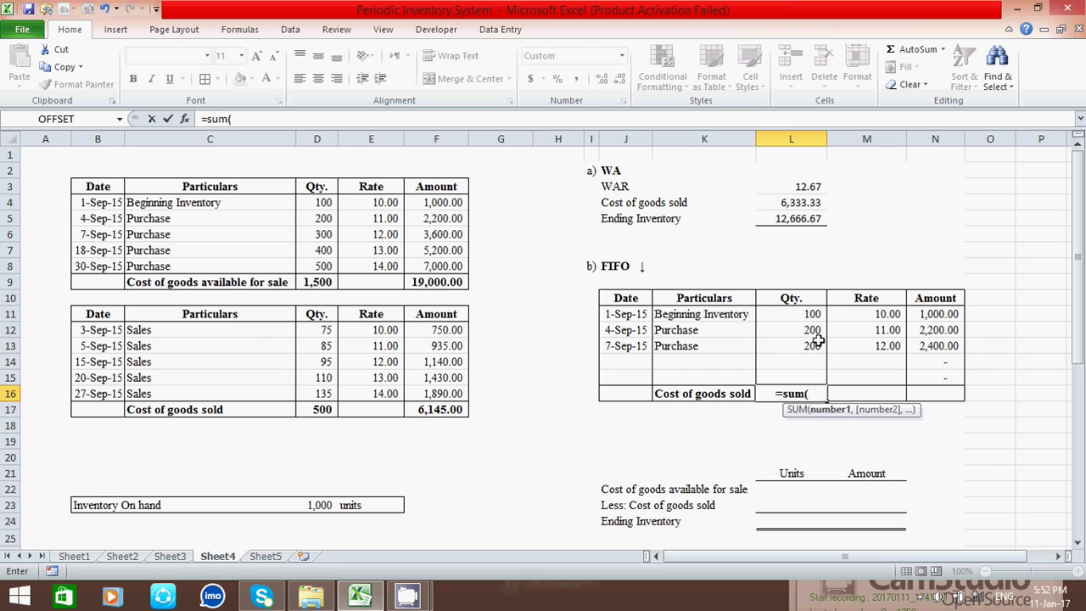
pyautogui.click(803, 314)
pyautogui.moveTo(789, 314); pyautogui.dragTo(789, 380)
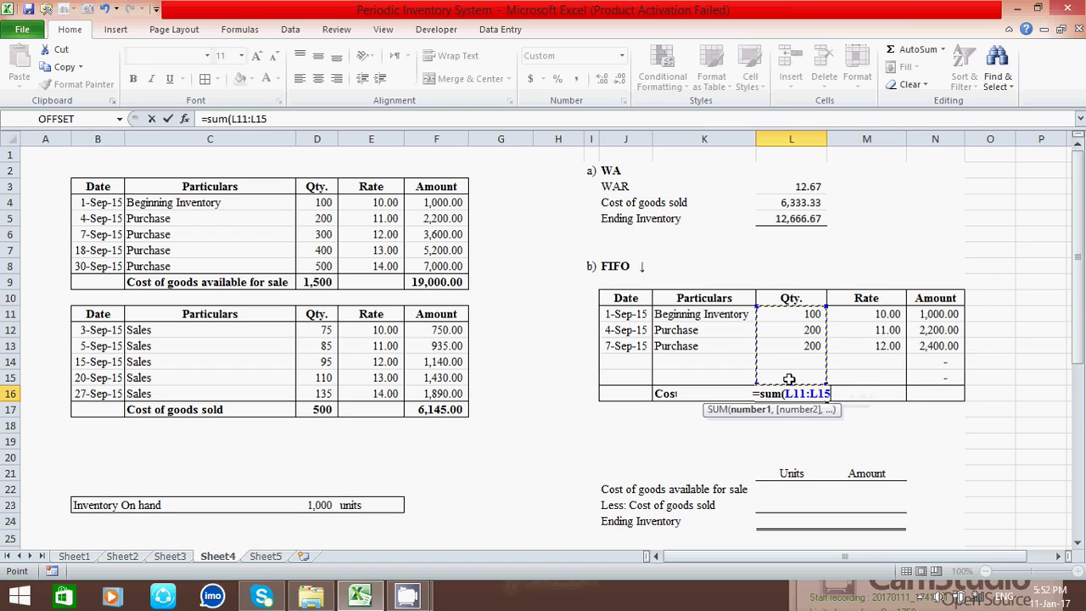
pyautogui.write(')')
pyautogui.press('Return')
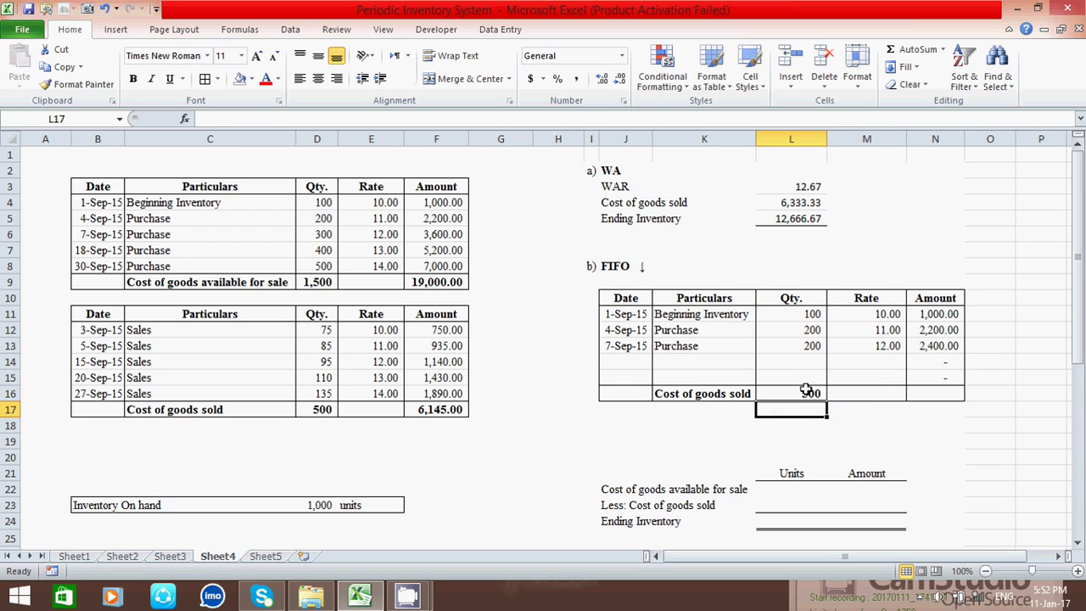
# Copy the quantity total formula from L16 to N16 to total the FIFO amounts.
pyautogui.click(819, 396)
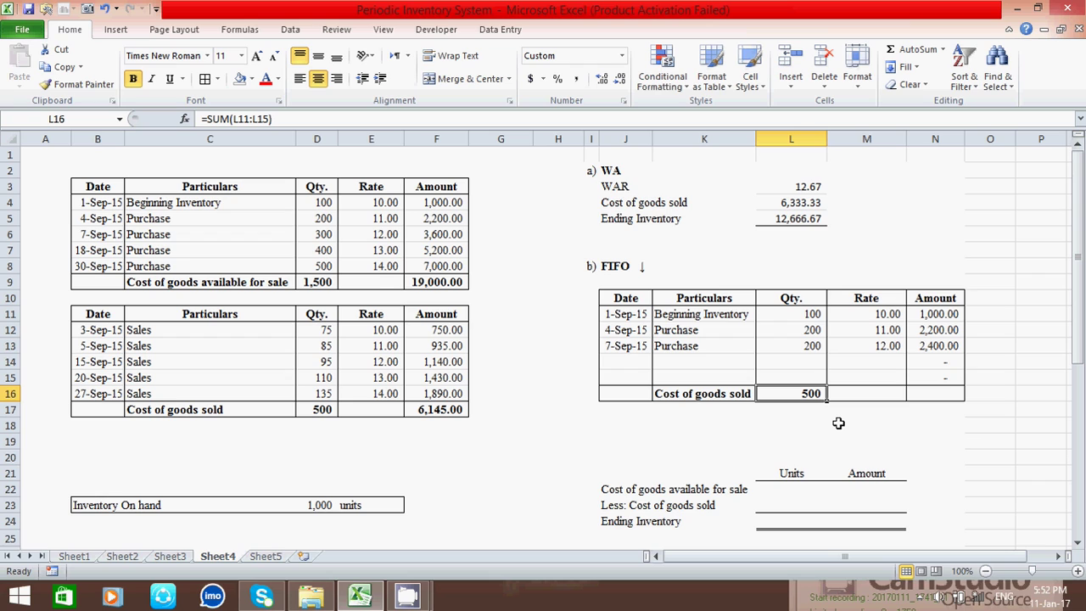
pyautogui.hotkey('ctrl', 'c')
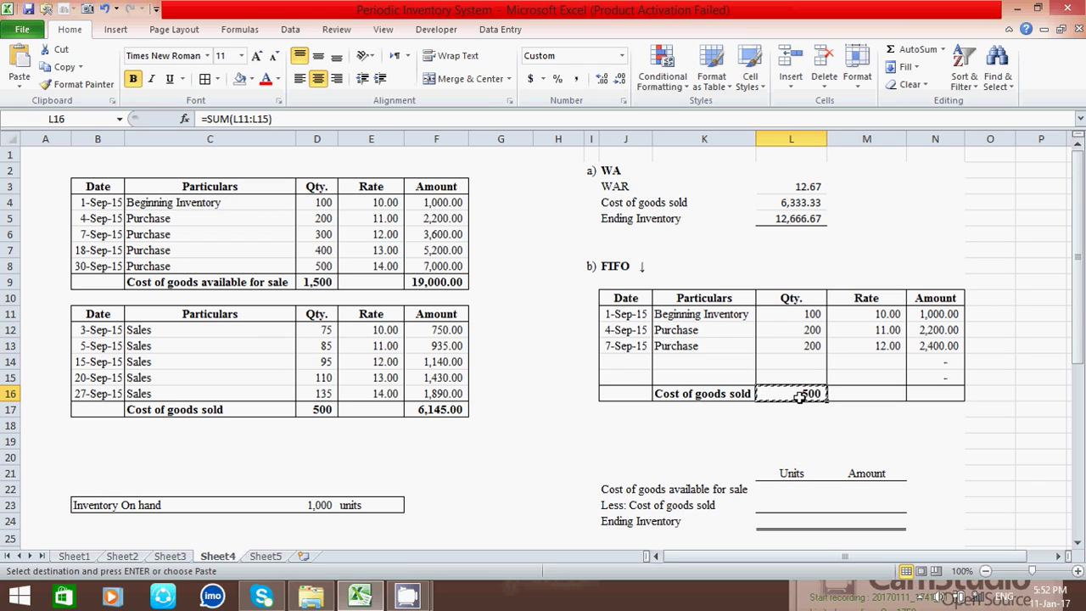
pyautogui.click(935, 394)
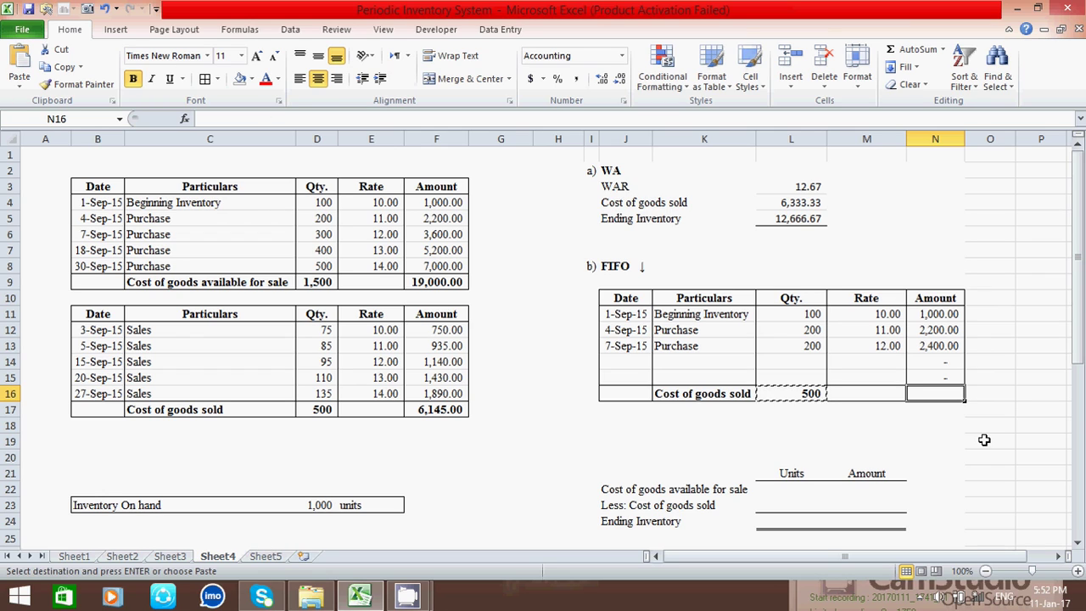
pyautogui.hotkey('ctrl', 'v')
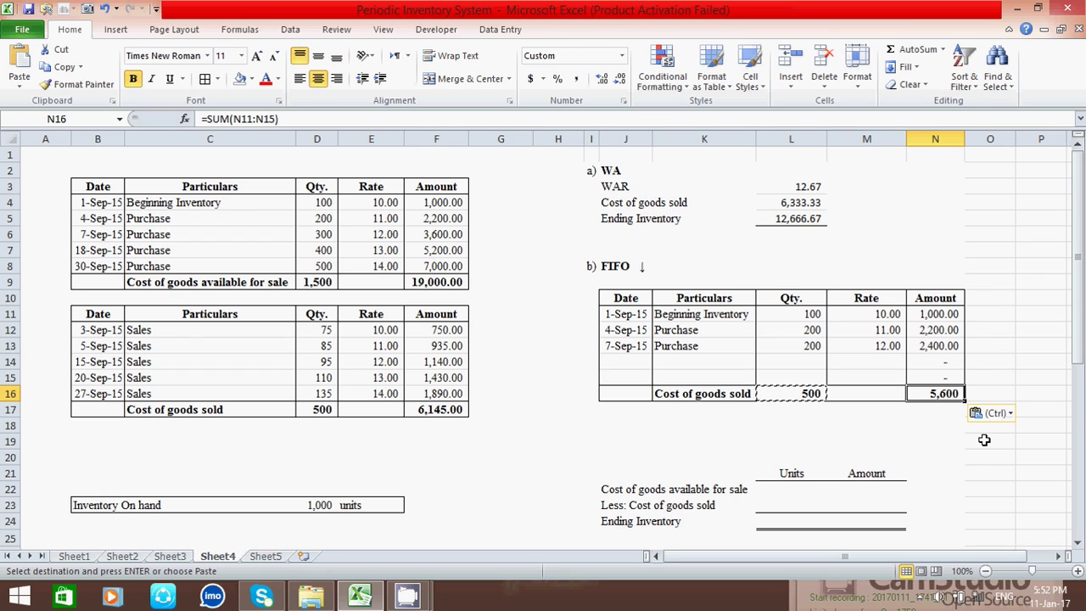
pyautogui.click(950, 421)
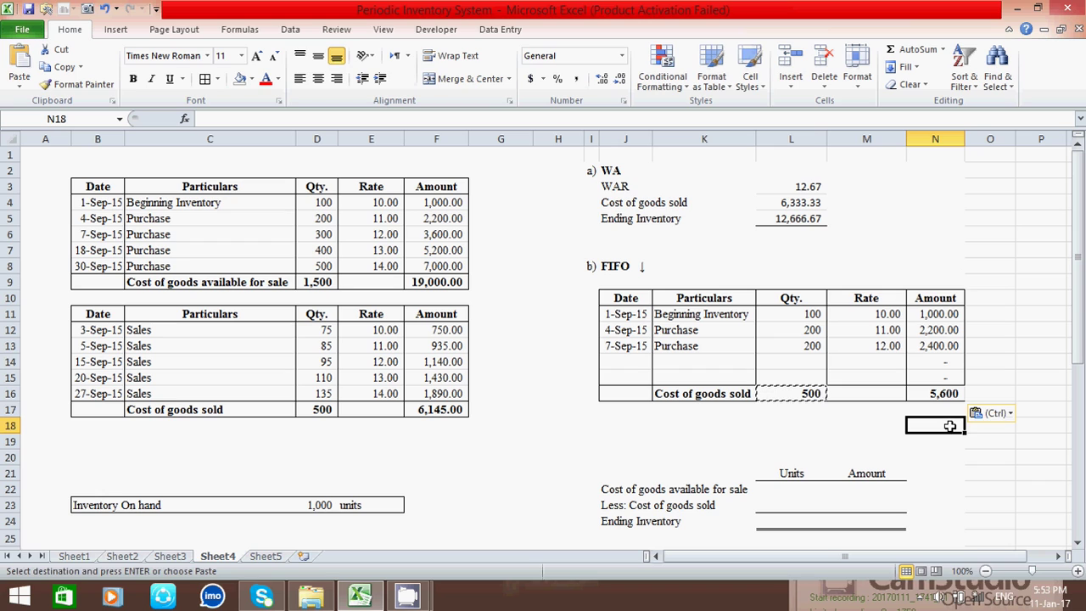
pyautogui.press('Escape')
pyautogui.click(988, 421)
pyautogui.click(959, 394)
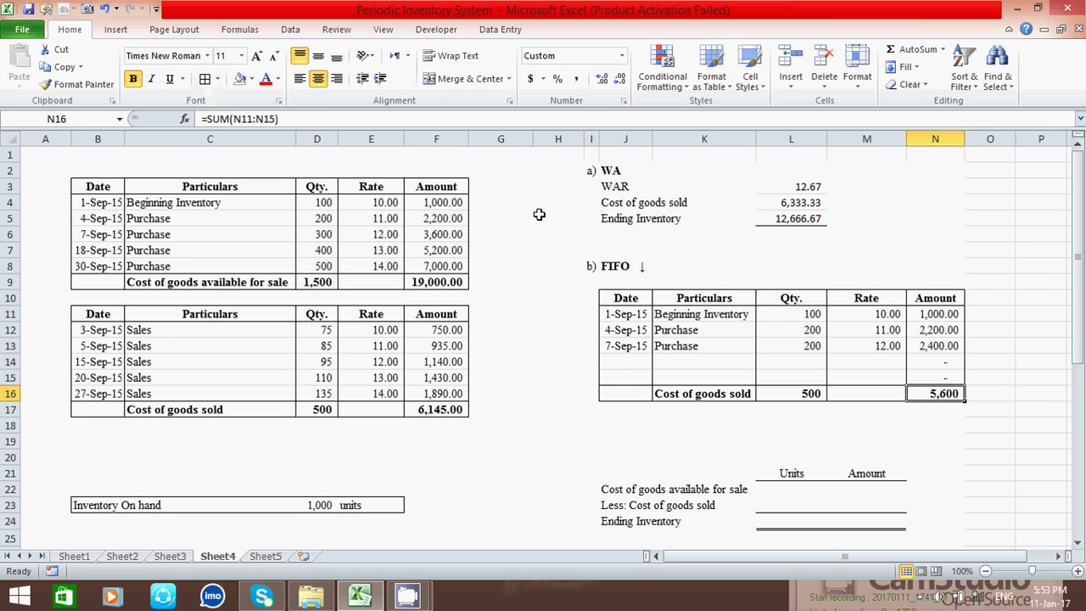
pyautogui.click(870, 428)
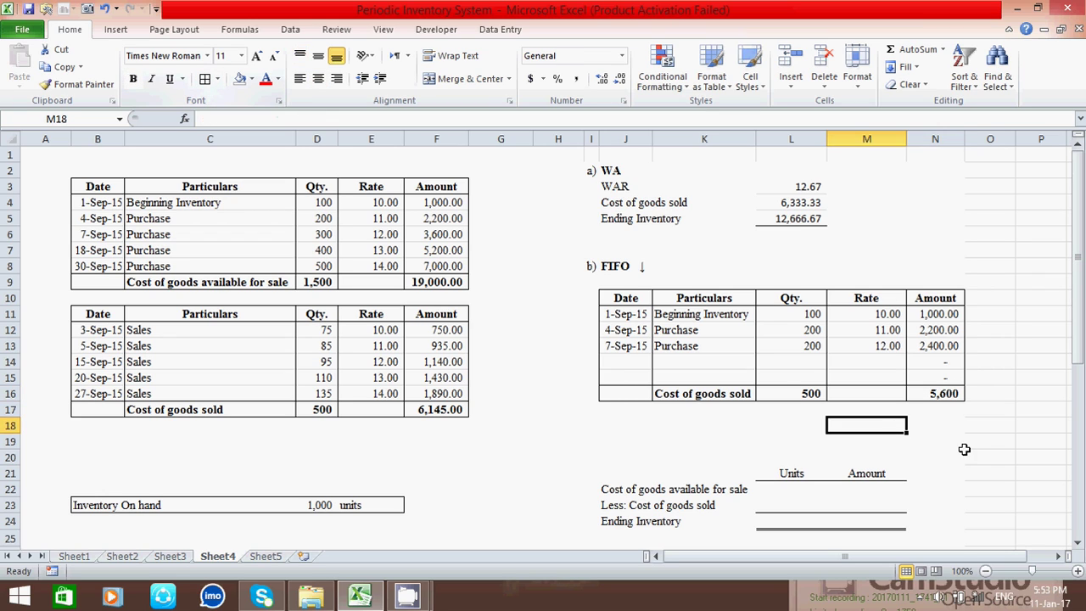
pyautogui.click(798, 397)
pyautogui.click(838, 410)
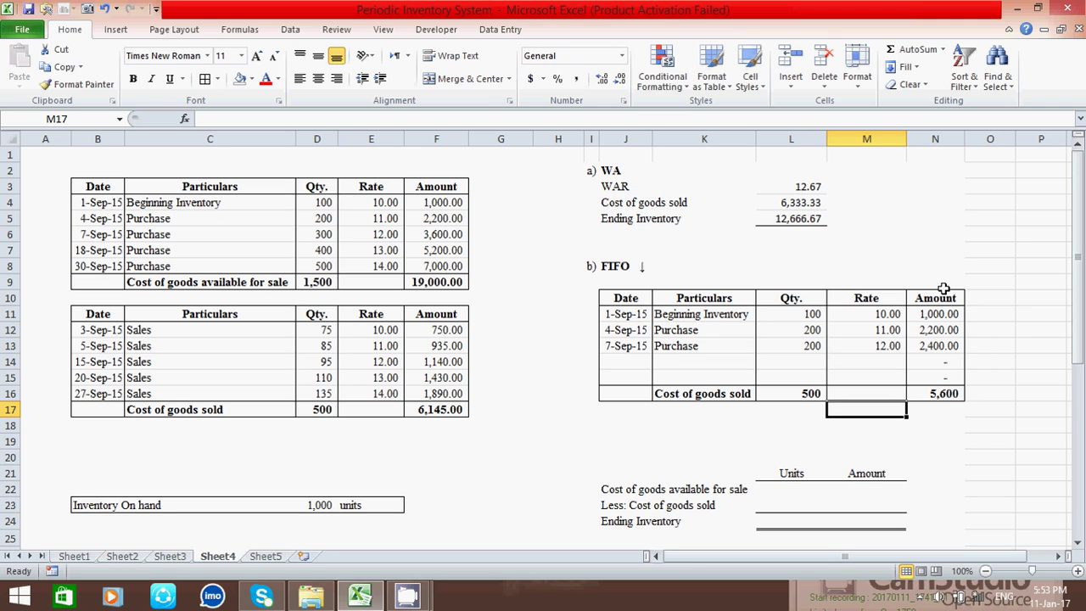
# Link the FIFO summary's cost of goods available for sale units to the purchases table's total quantity, using =D9 in L22.
pyautogui.moveTo(1080, 273)
pyautogui.mouseDown()
pyautogui.moveTo(1079, 340)
pyautogui.moveTo(1079, 294)
pyautogui.mouseUp()
pyautogui.moveTo(1080, 270); pyautogui.dragTo(1081, 336)
pyautogui.click(783, 363)
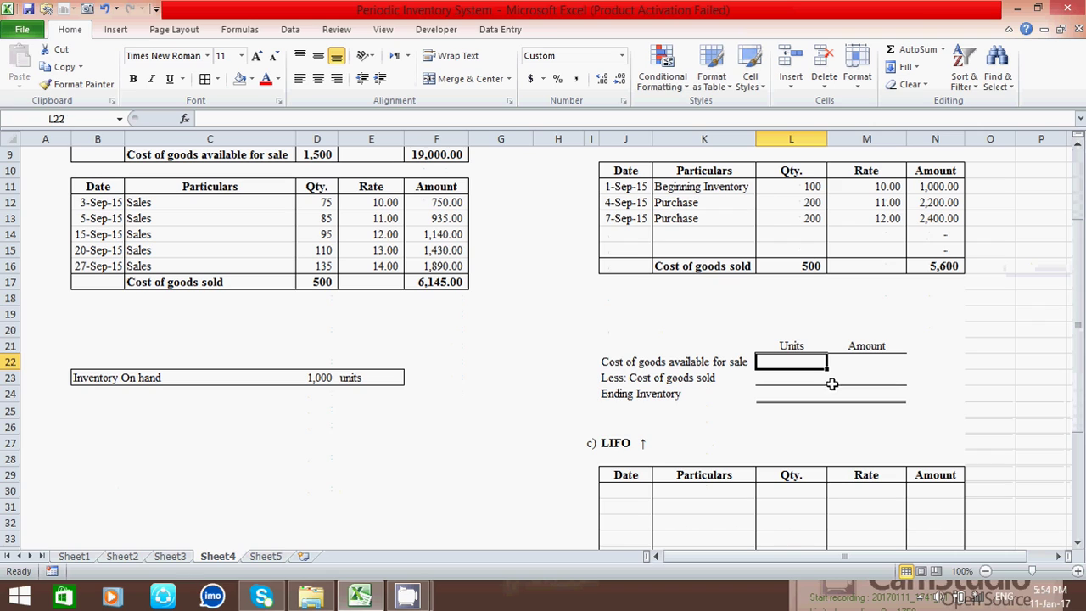
pyautogui.click(970, 360)
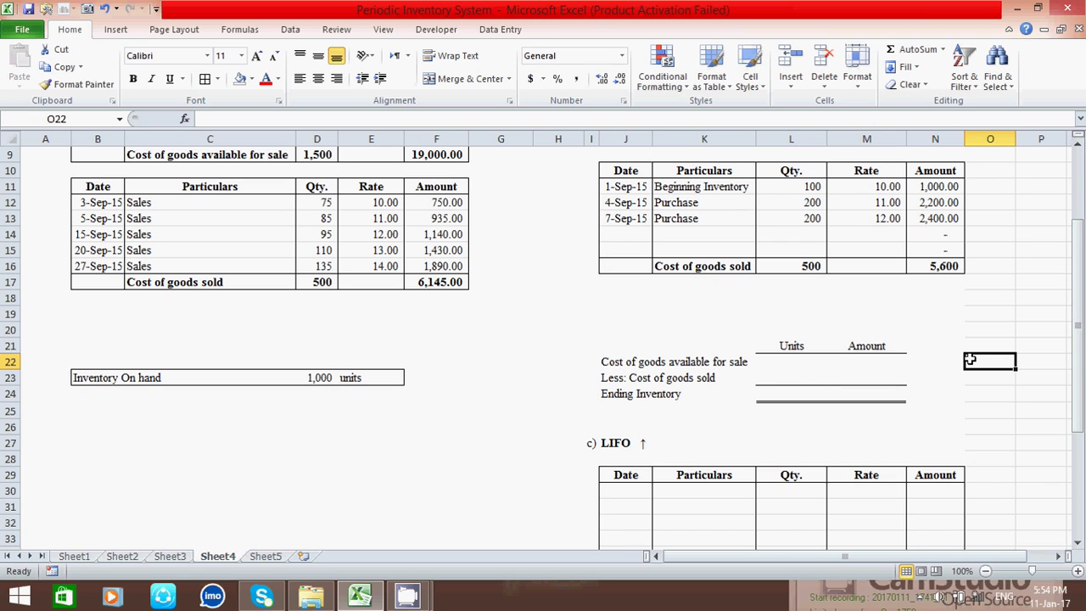
pyautogui.click(800, 360)
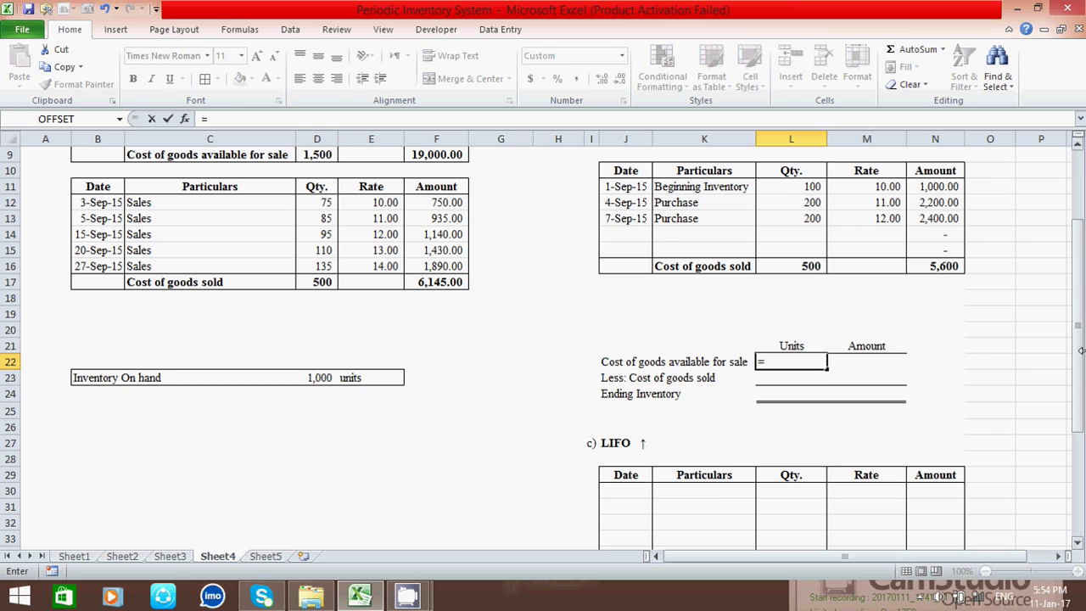
pyautogui.moveTo(1080, 366); pyautogui.dragTo(1080, 346)
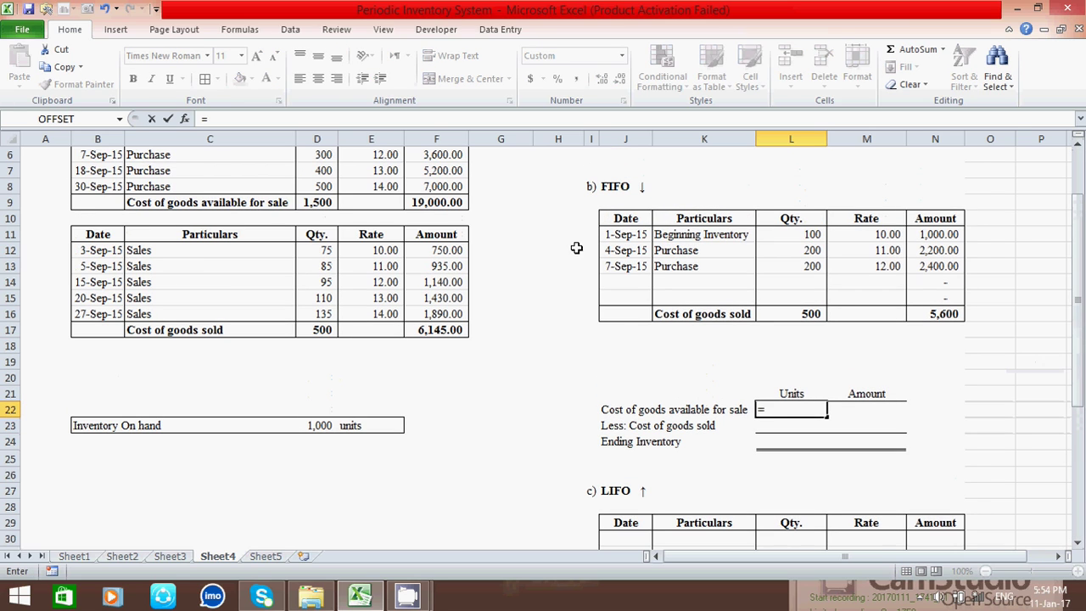
pyautogui.click(324, 202)
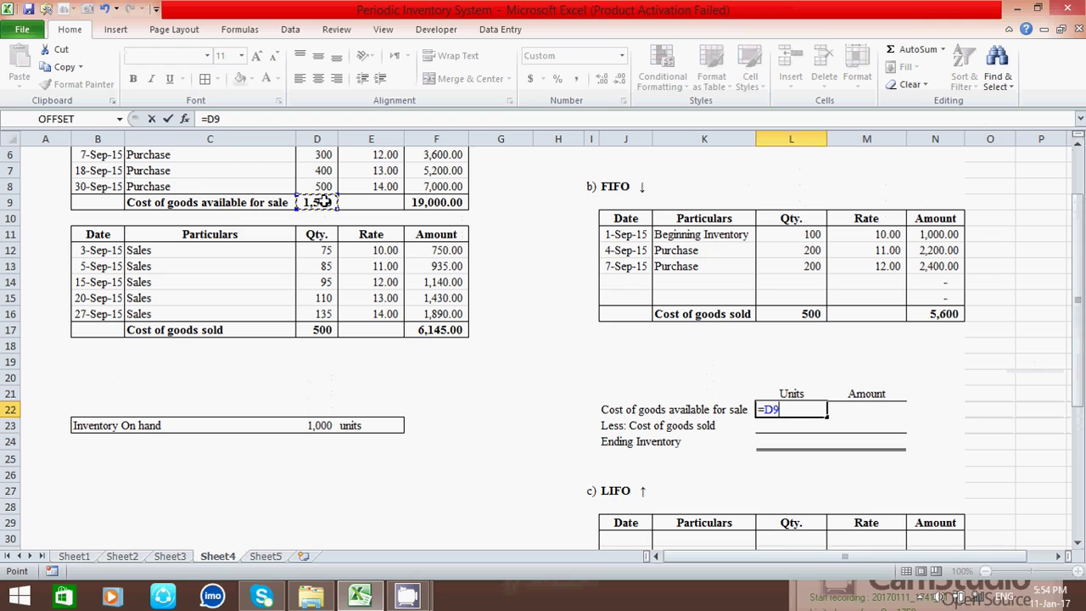
pyautogui.press('Return')
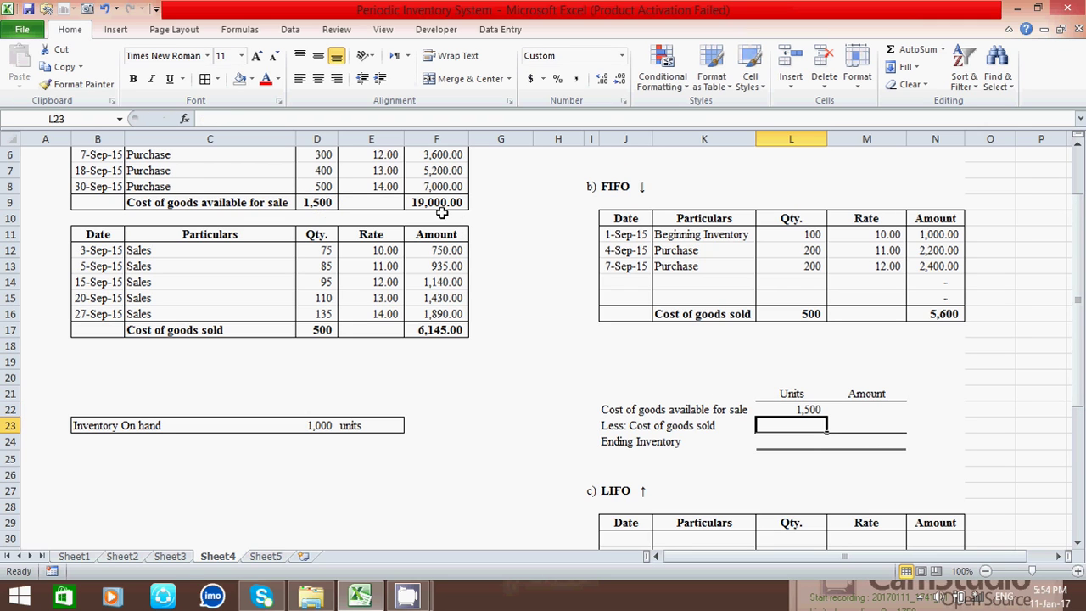
# Link the cost of goods available for sale amount in M22 to the purchases table's total amount in F9.
pyautogui.click(871, 408)
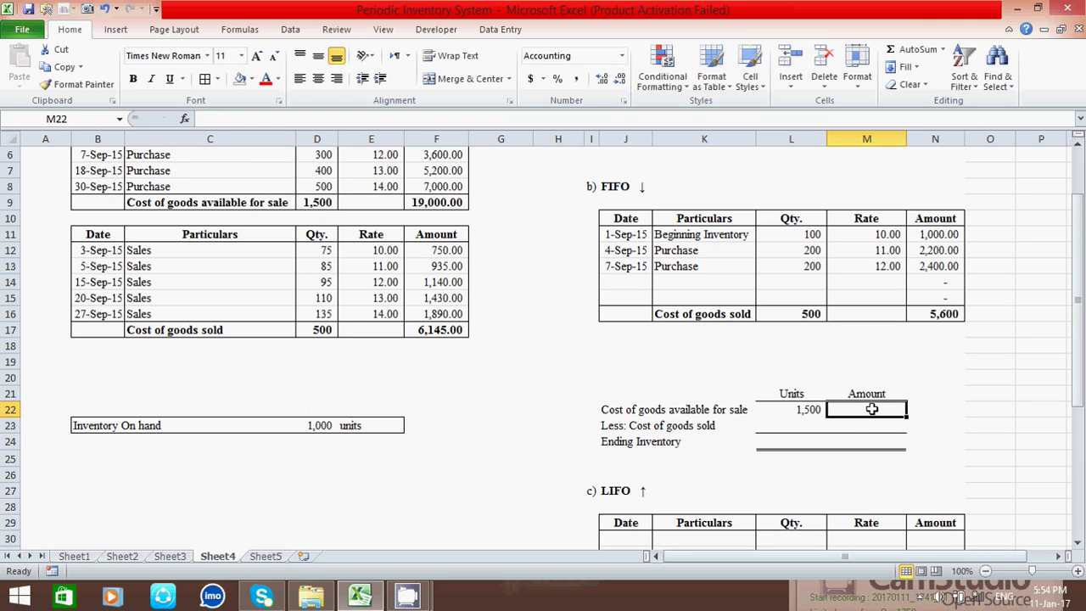
pyautogui.write('=')
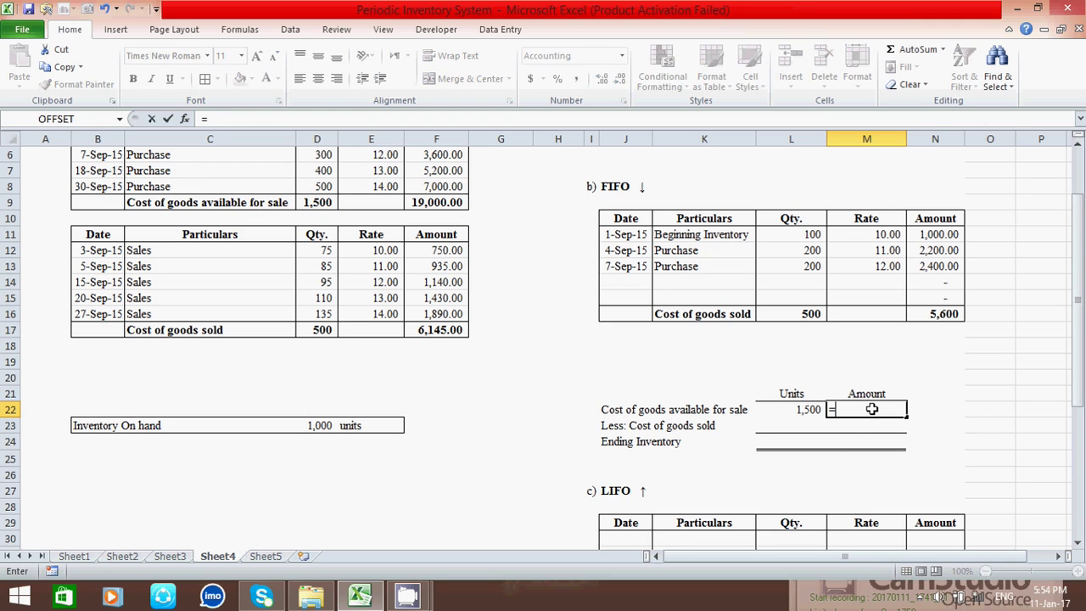
pyautogui.click(455, 202)
pyautogui.press('Return')
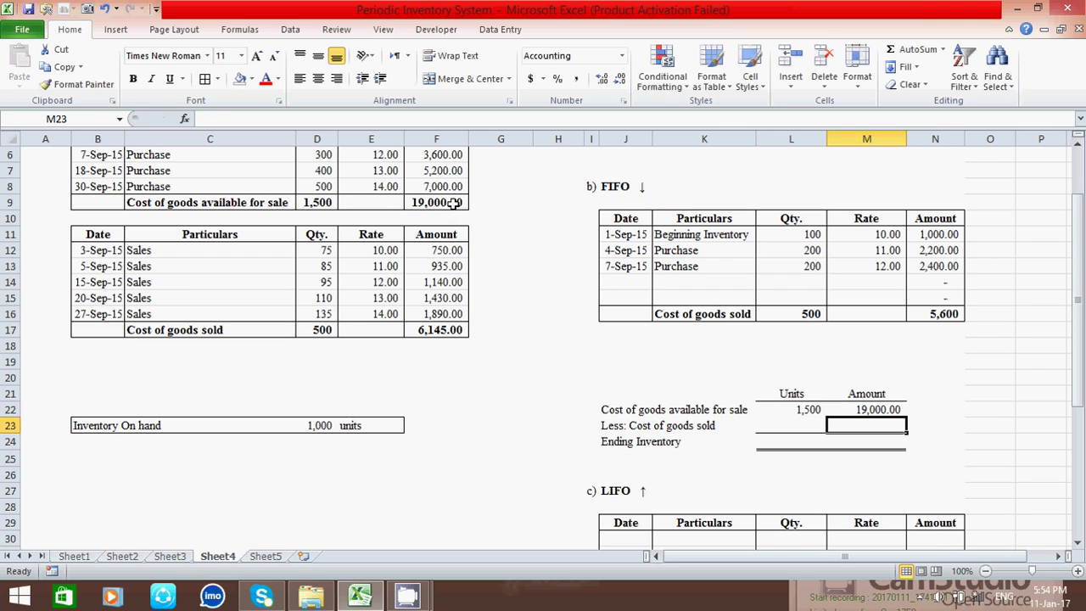
# Link the FIFO summary's cost of goods sold units and amount to the FIFO table totals, using =L16 in L23 and =N16 in M23.
pyautogui.click(793, 424)
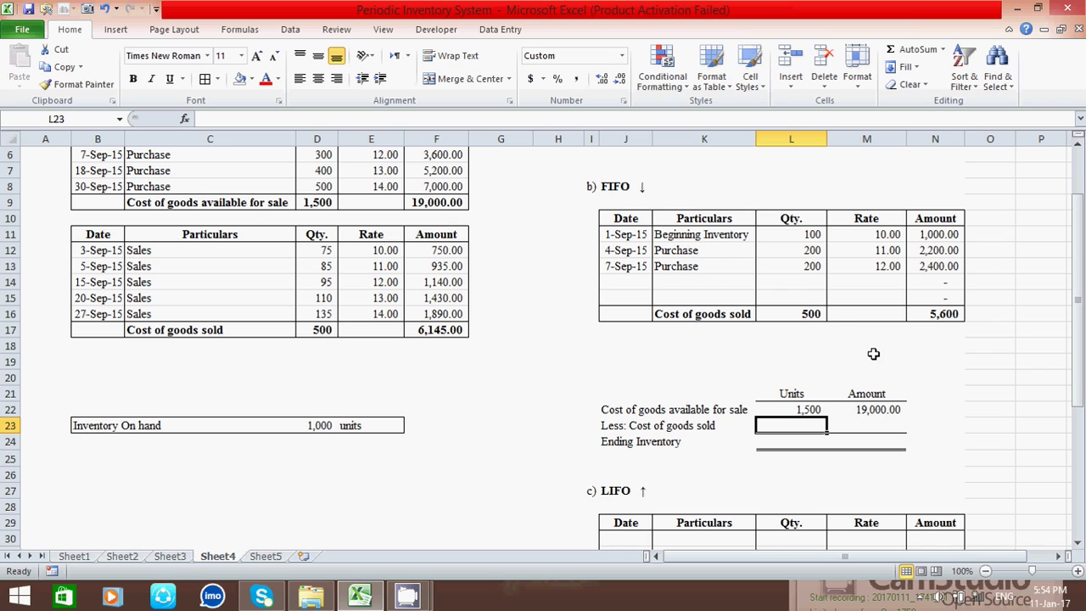
pyautogui.write('=')
pyautogui.click(810, 315)
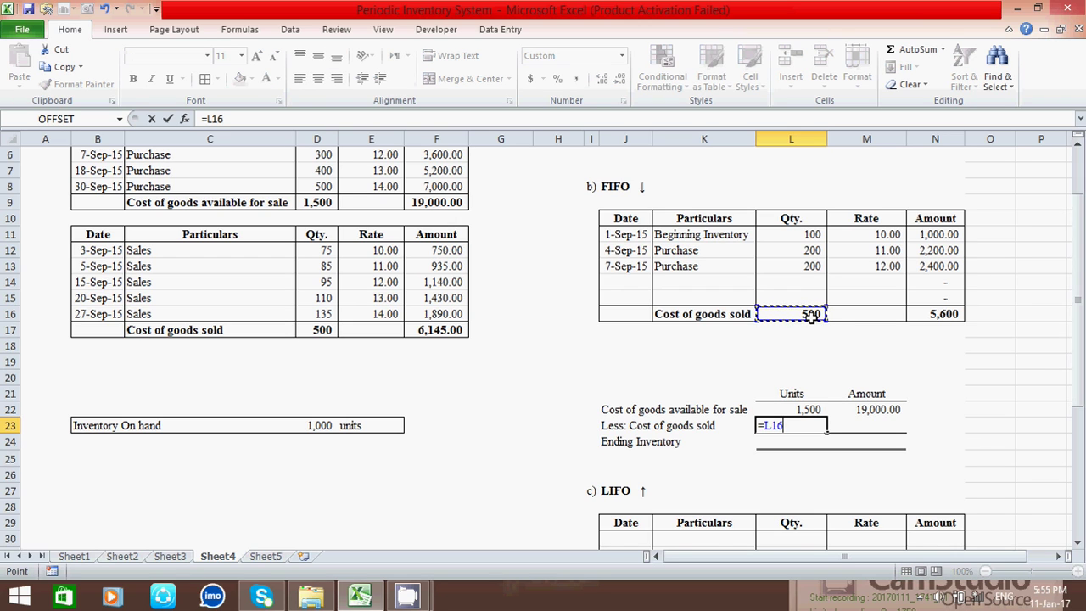
pyautogui.press('Return')
pyautogui.click(867, 427)
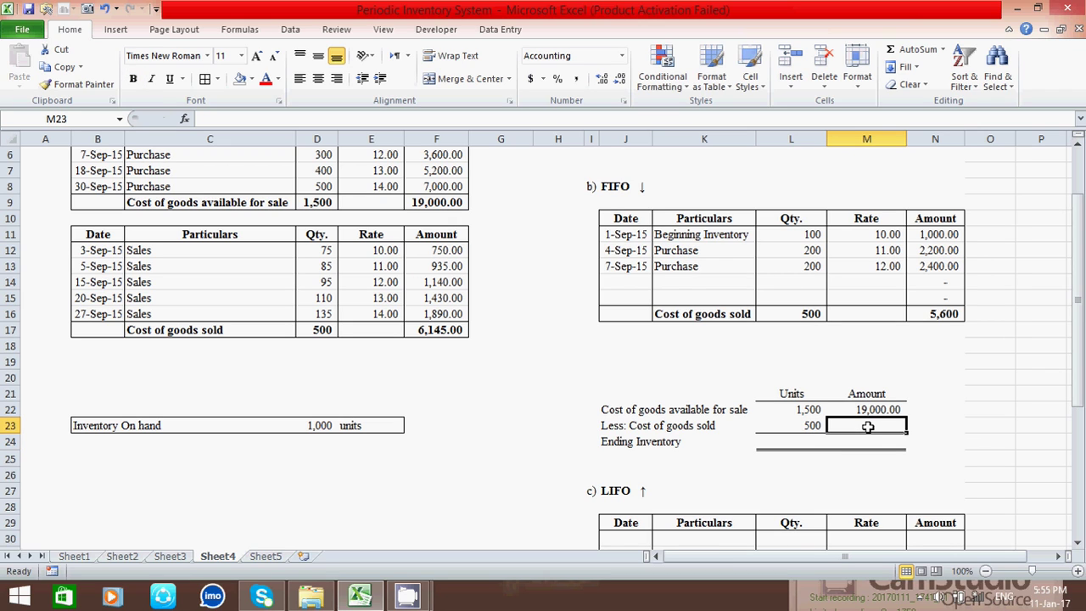
pyautogui.write('=')
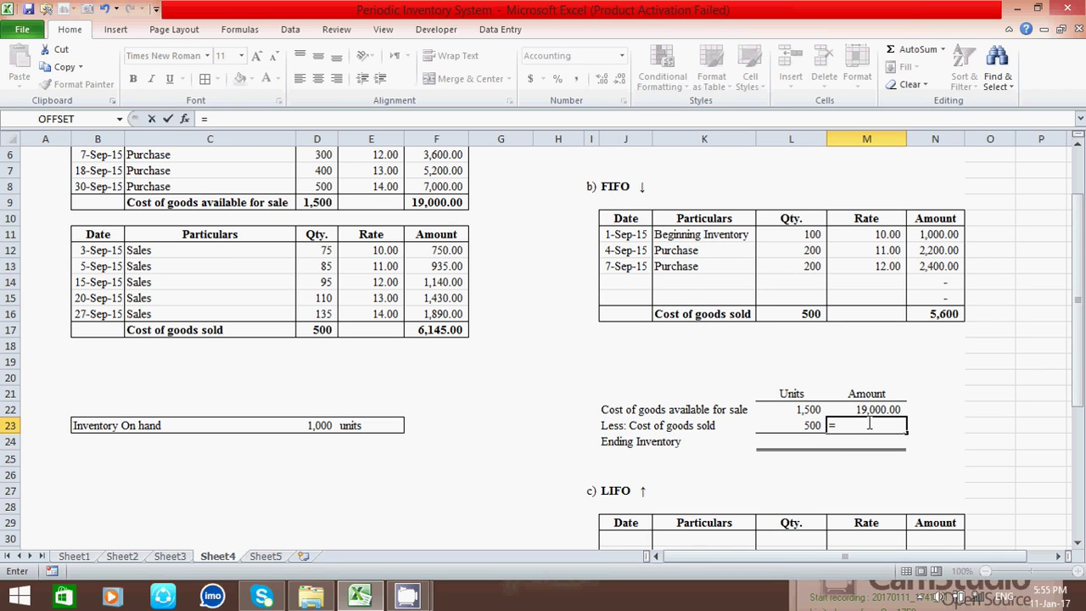
pyautogui.click(944, 312)
pyautogui.press('Return')
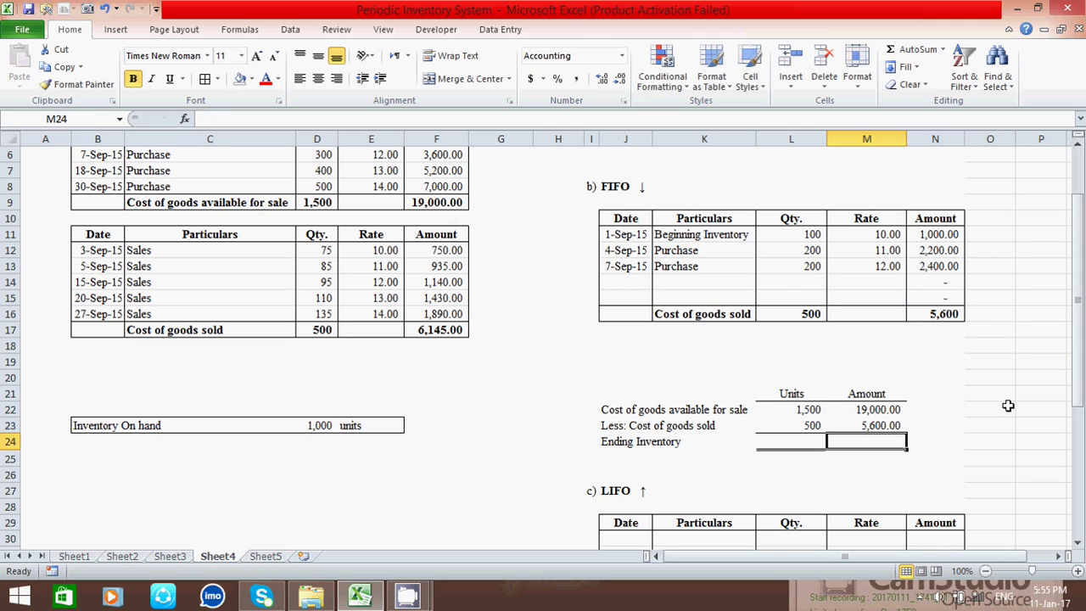
# Calculate the FIFO ending inventory units in L24 as cost of goods available for sale minus cost of goods sold, using =L22-L23.
pyautogui.click(791, 445)
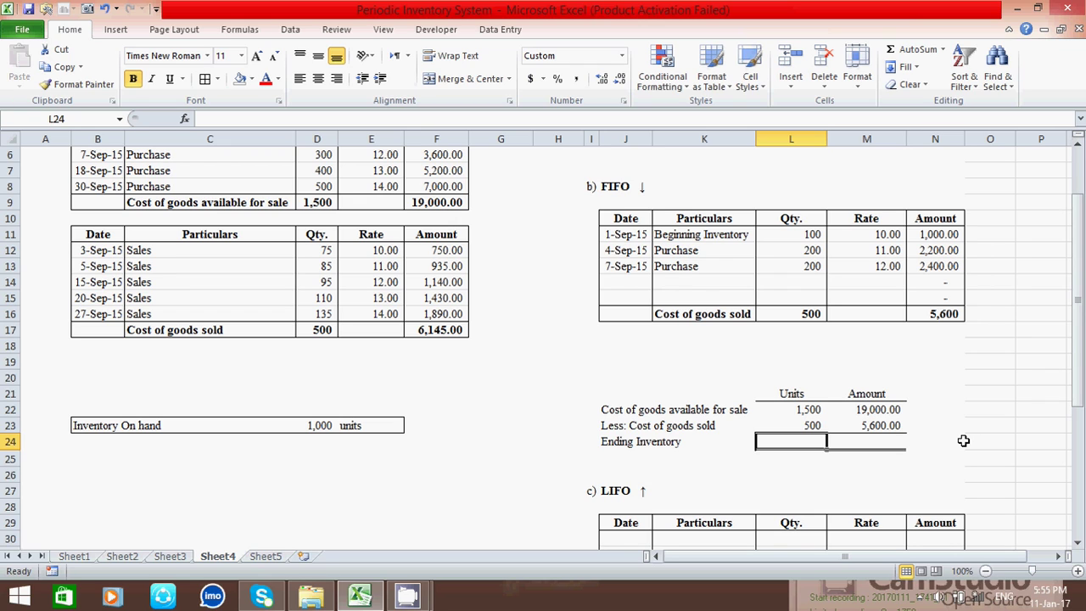
pyautogui.write('=')
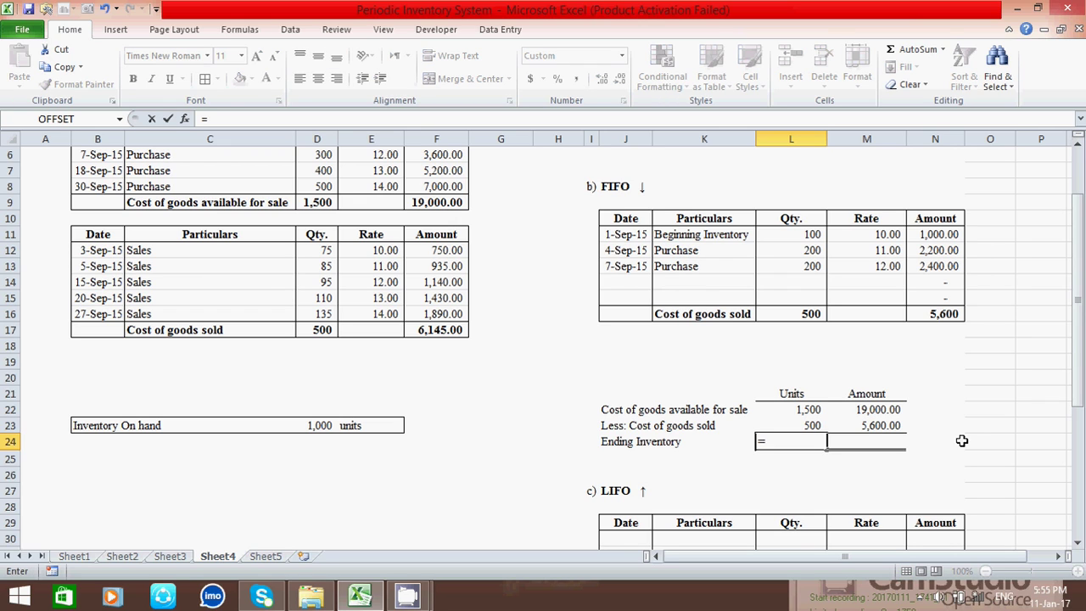
pyautogui.click(782, 410)
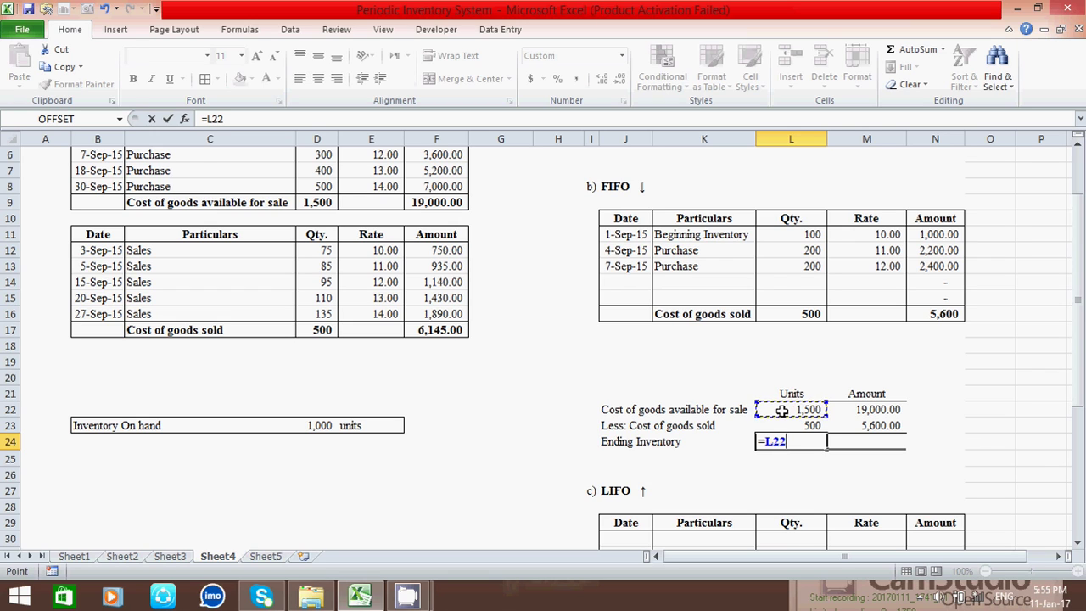
pyautogui.write('-')
pyautogui.click(812, 426)
pyautogui.press('Return')
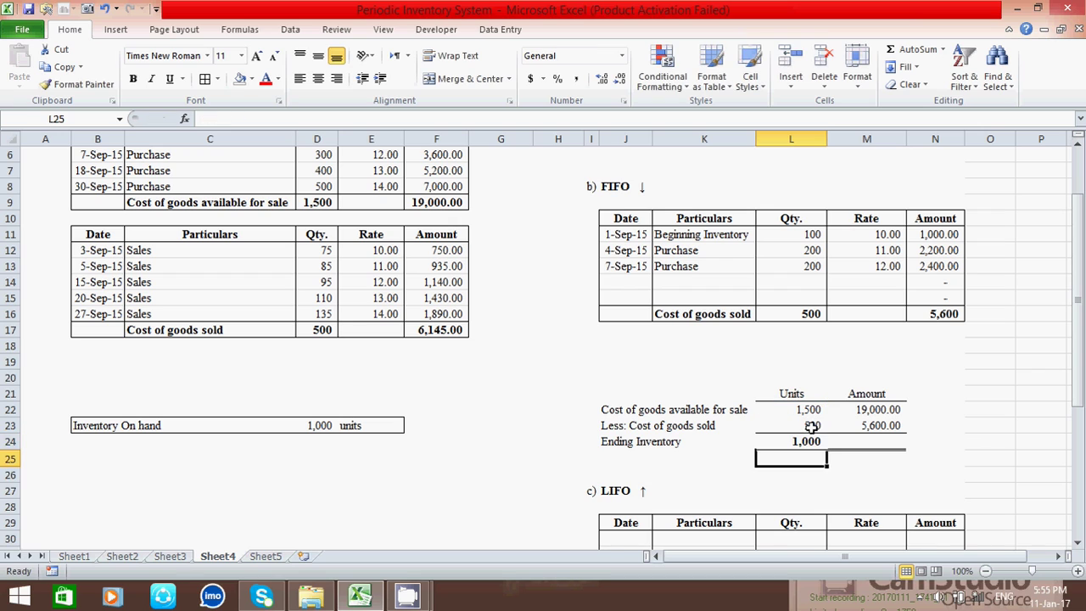
# Copy the ending inventory formula from L24 to M24 to calculate the FIFO ending inventory amount.
pyautogui.click(874, 441)
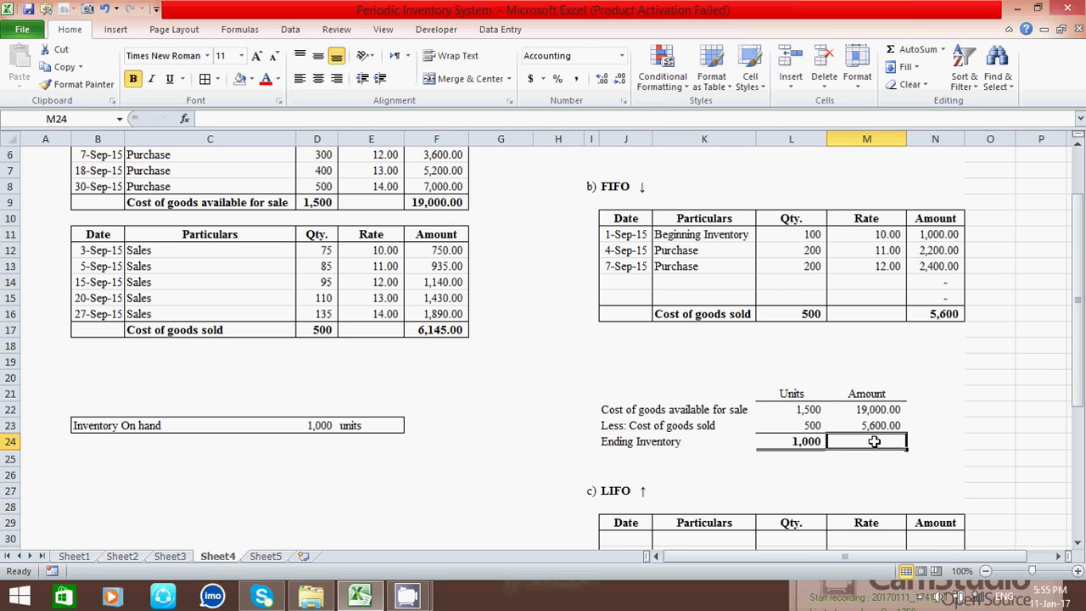
pyautogui.click(805, 441)
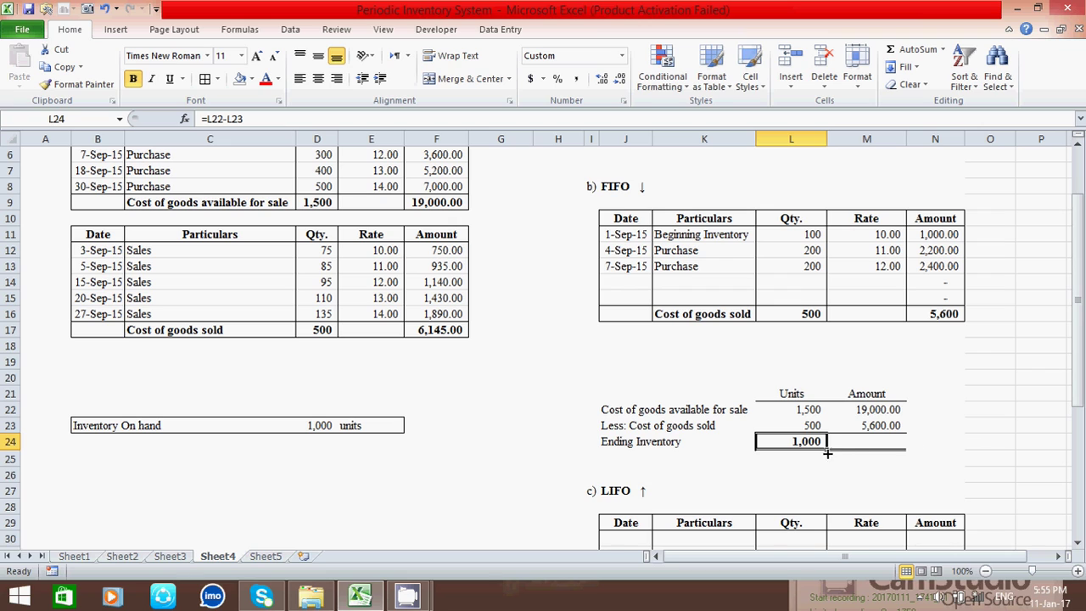
pyautogui.moveTo(826, 450); pyautogui.dragTo(912, 449)
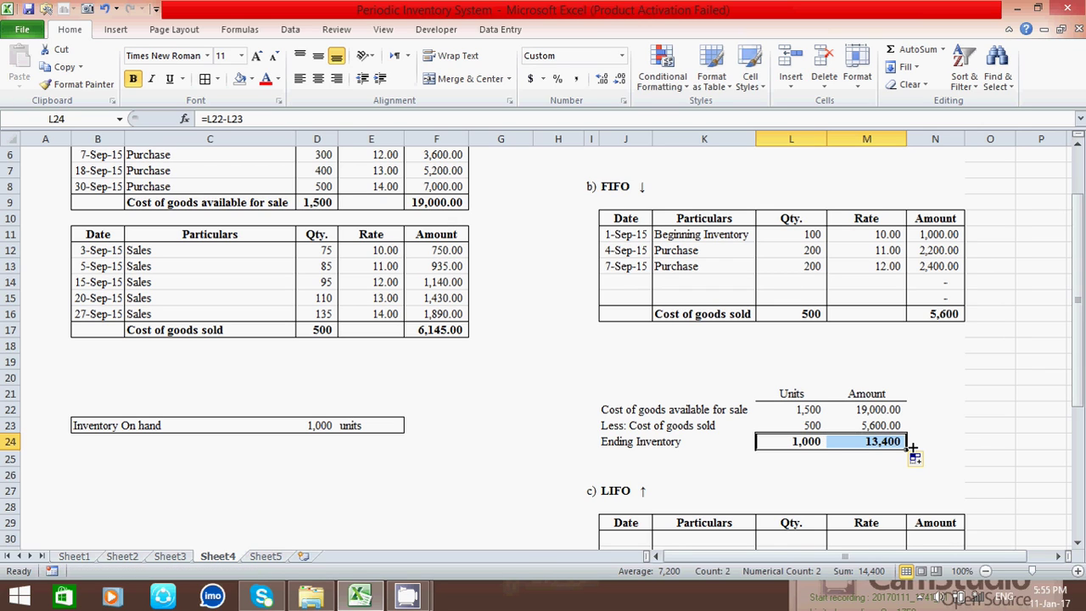
pyautogui.click(905, 454)
pyautogui.click(905, 443)
pyautogui.click(921, 487)
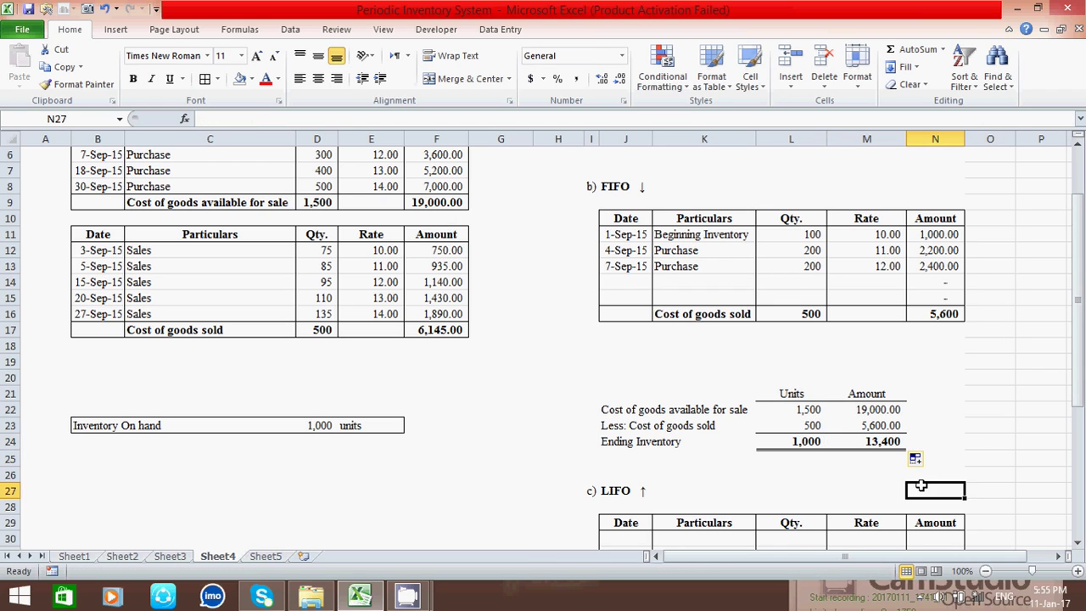
# Compare the FIFO ending inventory units in L24 with the inventory on hand units in D23.
pyautogui.click(948, 457)
pyautogui.click(984, 423)
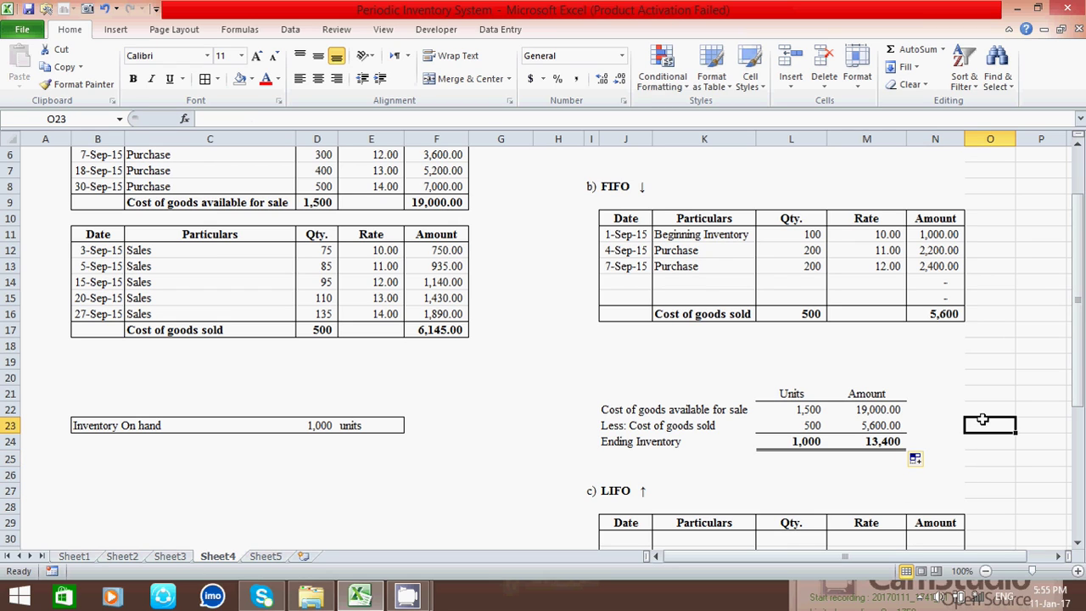
pyautogui.click(987, 392)
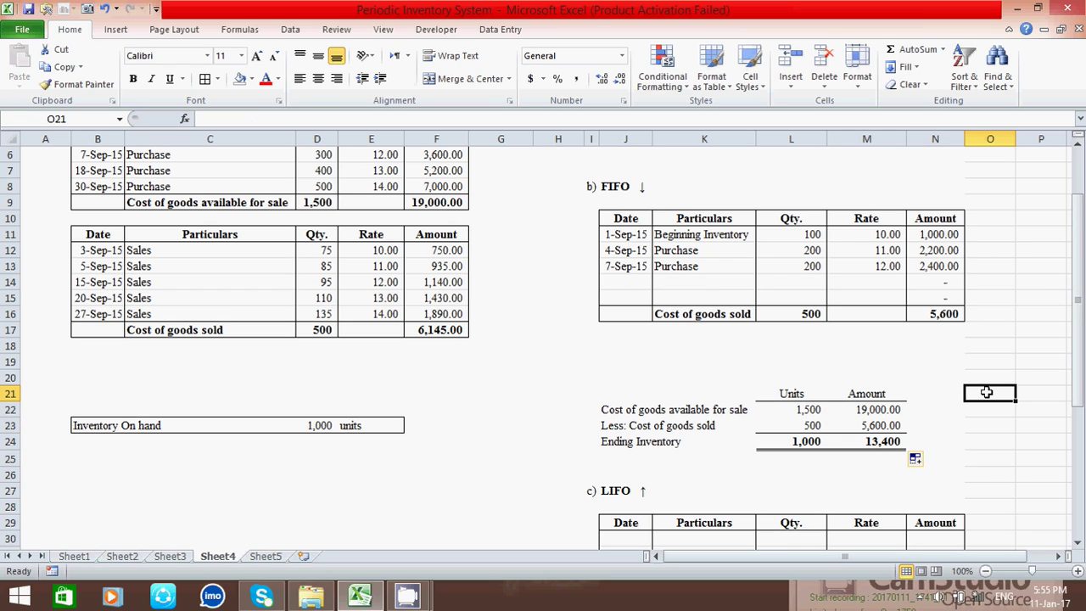
pyautogui.click(891, 446)
pyautogui.click(971, 445)
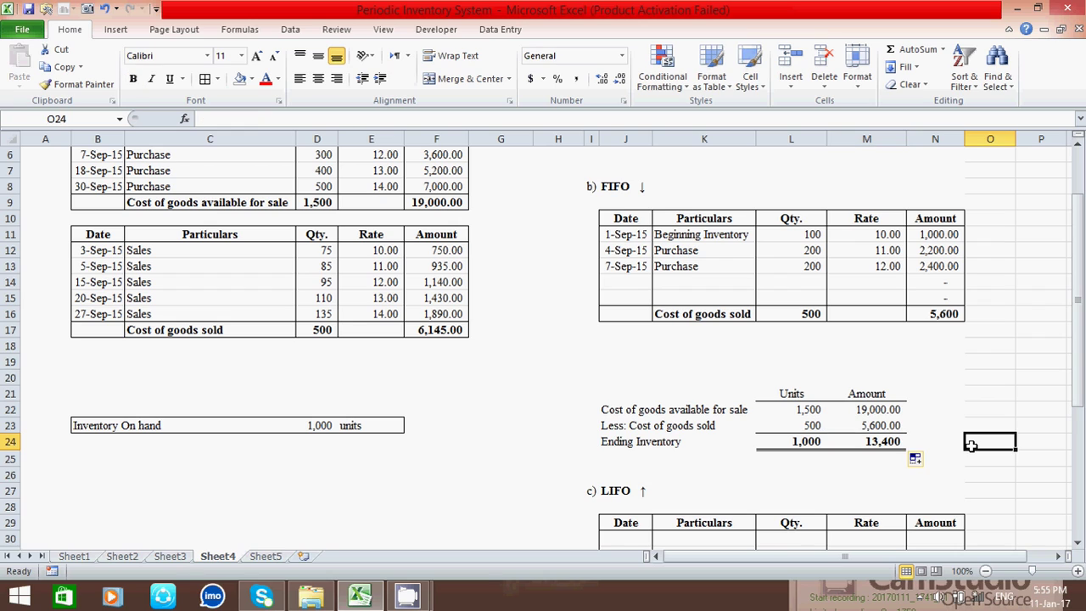
pyautogui.click(820, 444)
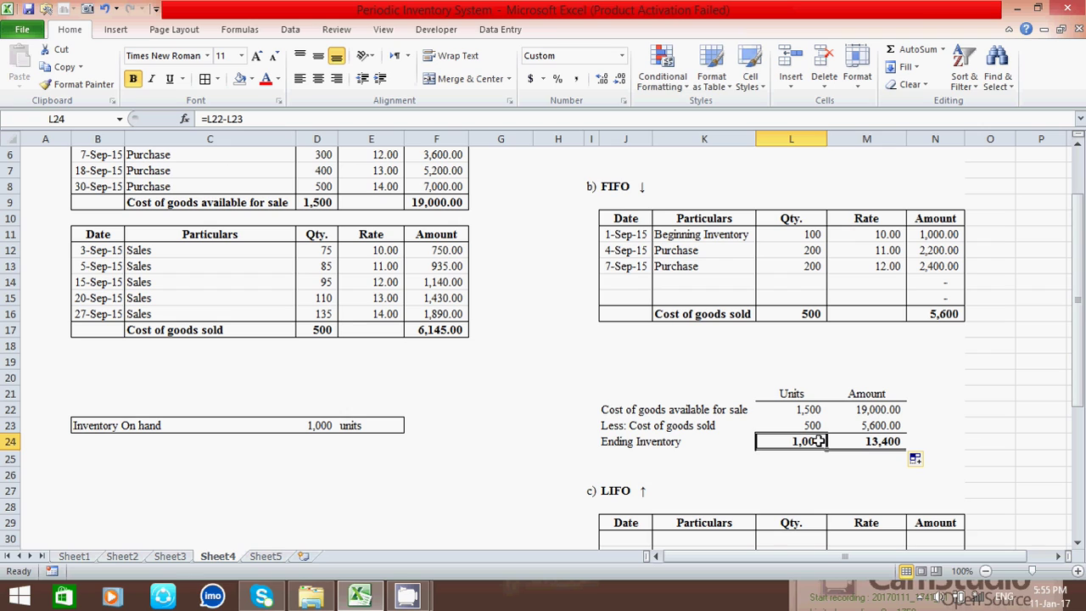
pyautogui.click(638, 443)
pyautogui.click(818, 441)
pyautogui.click(306, 428)
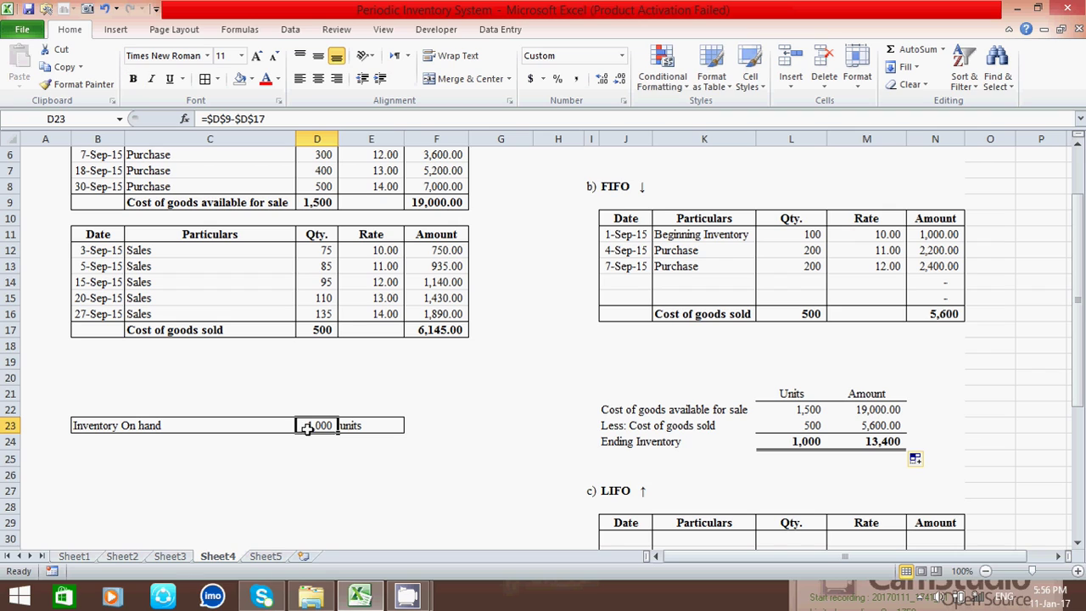
pyautogui.click(994, 426)
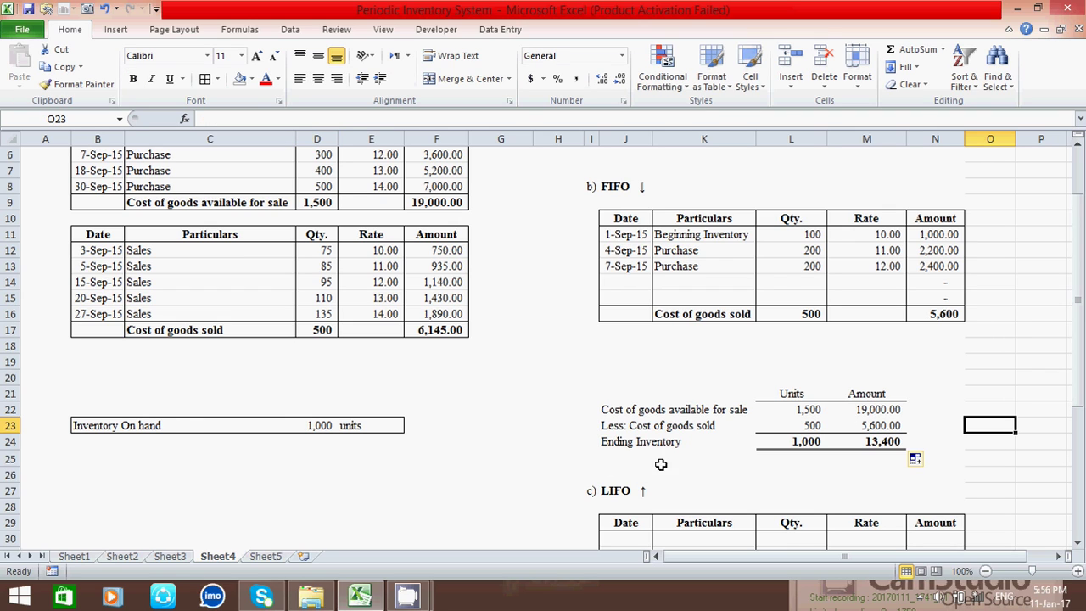
pyautogui.click(789, 442)
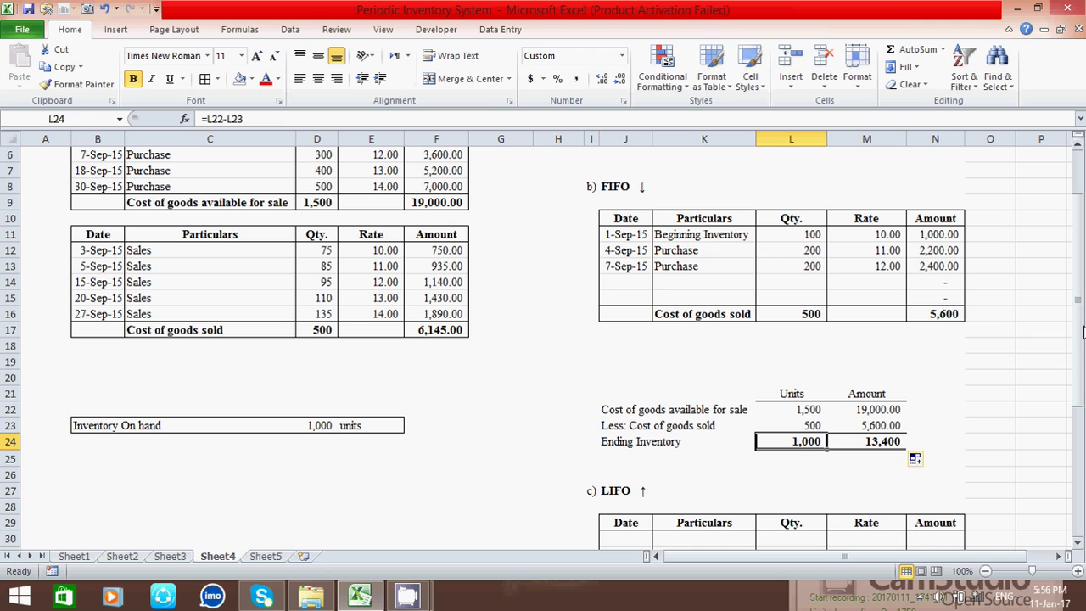
# Link the first LIFO table date in J30 to the last purchase date in the purchases table, using =B8.
pyautogui.moveTo(1082, 319); pyautogui.dragTo(1082, 445)
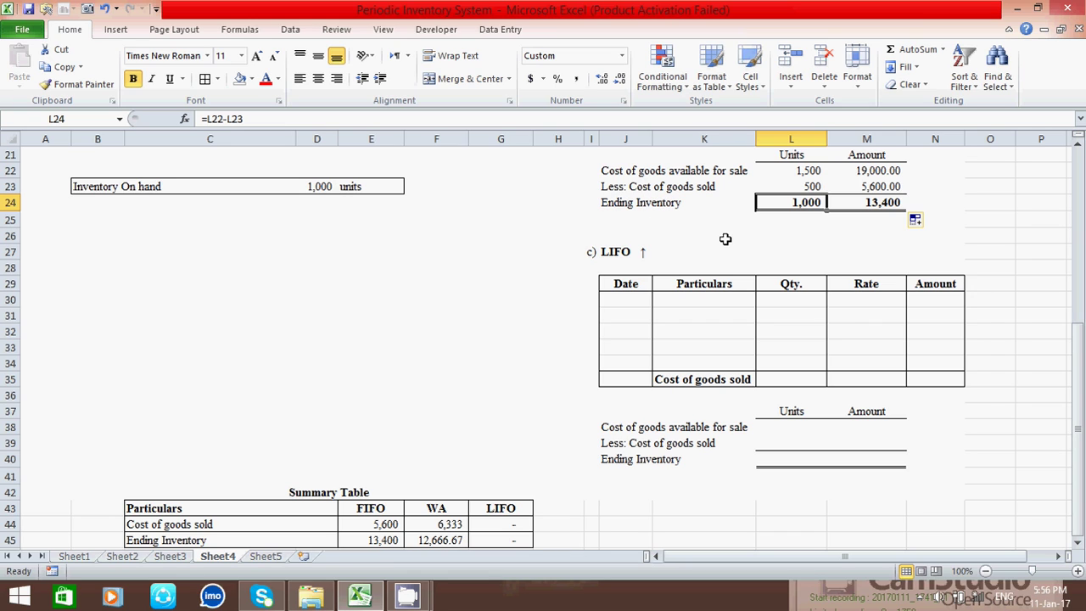
pyautogui.click(631, 301)
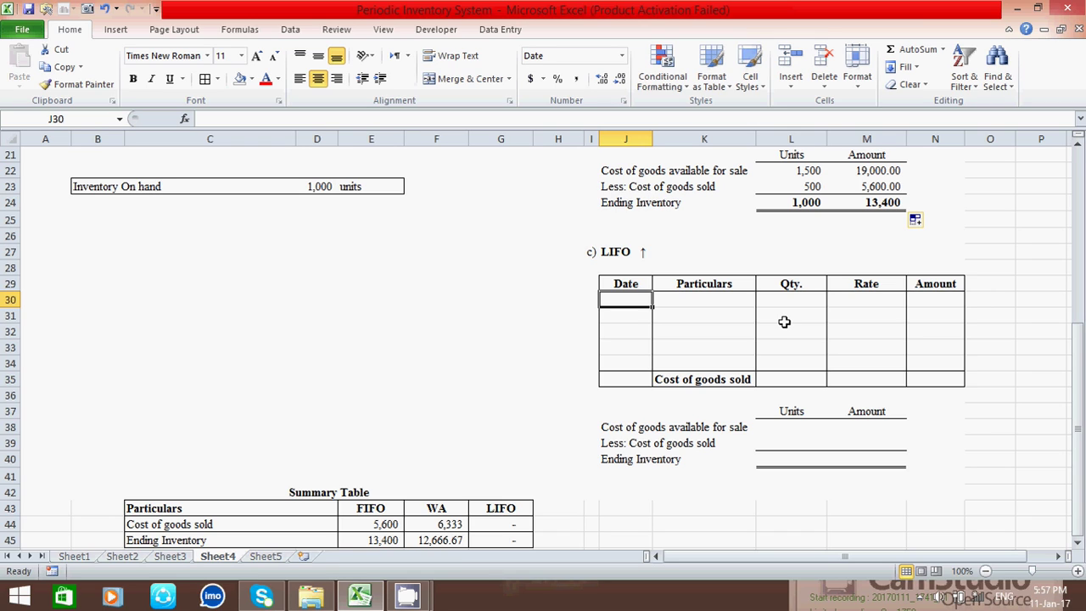
pyautogui.moveTo(1080, 387); pyautogui.dragTo(1080, 291)
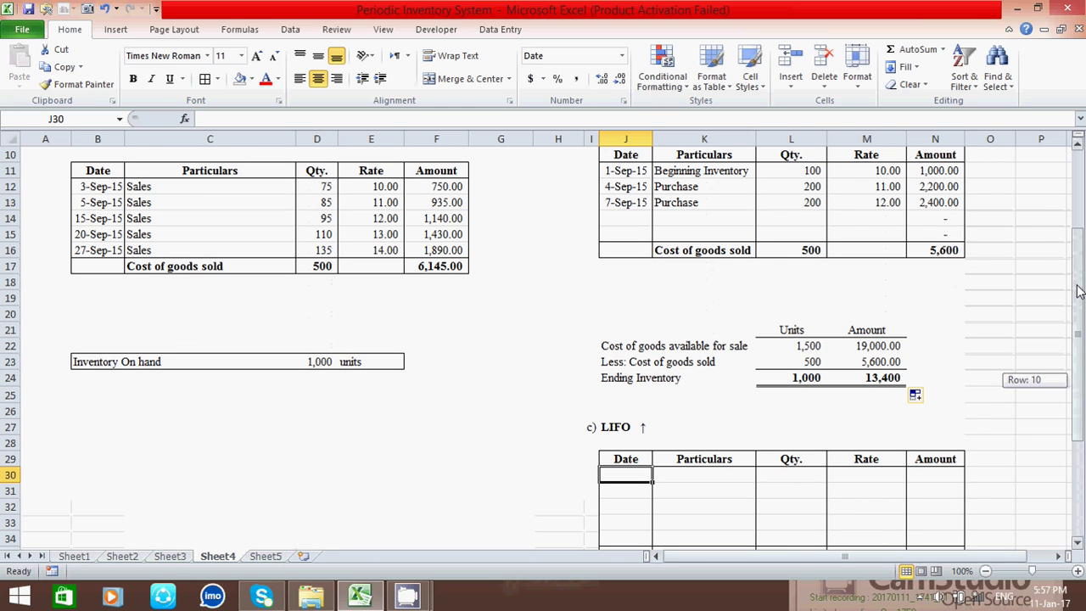
pyautogui.write('=')
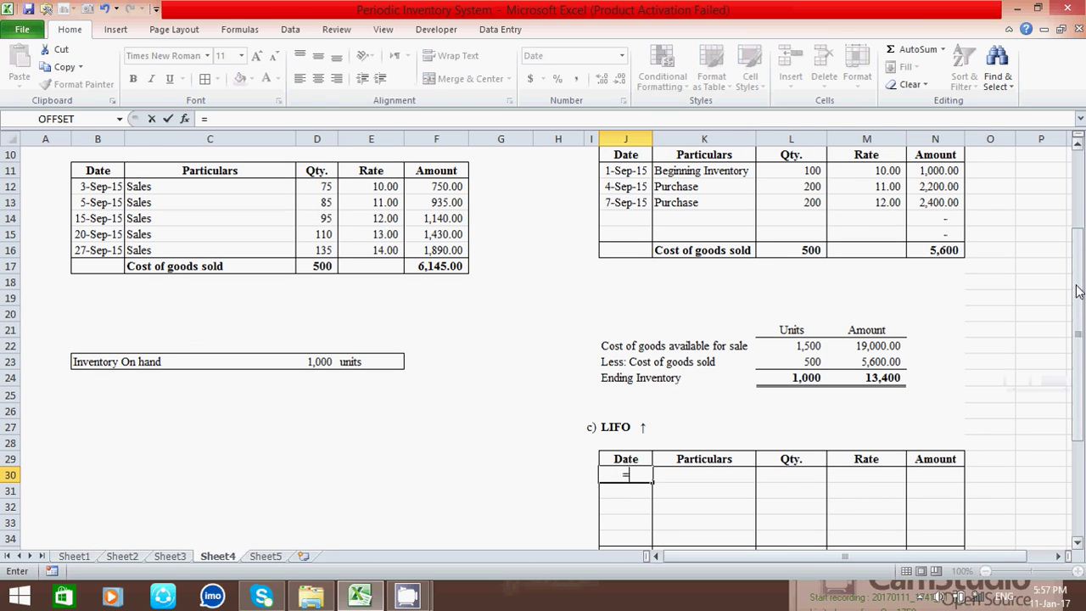
pyautogui.moveTo(1078, 291); pyautogui.dragTo(1077, 246)
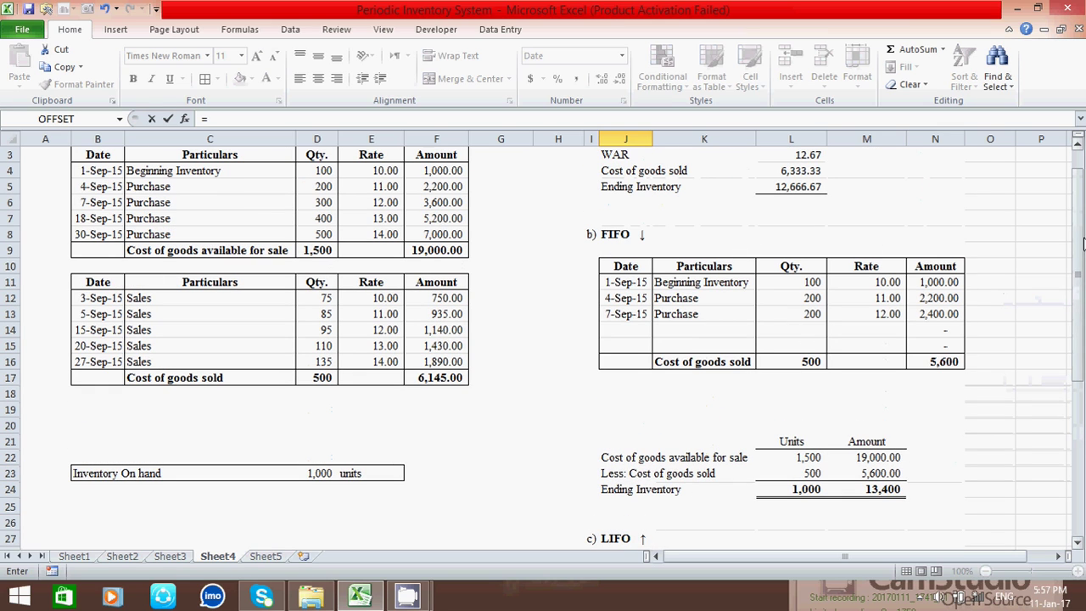
pyautogui.click(103, 234)
pyautogui.press('Return')
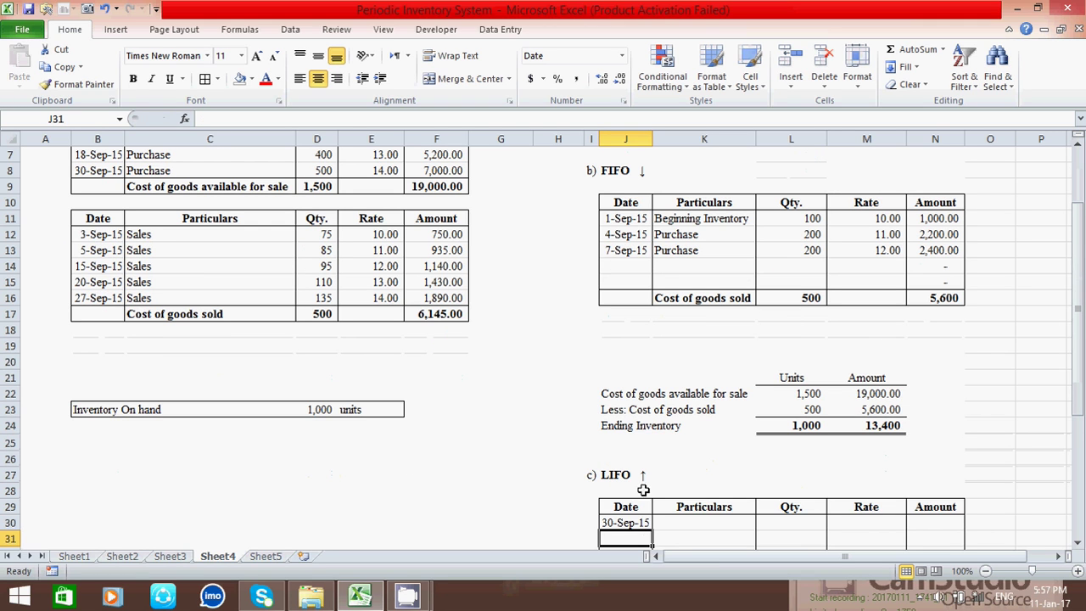
# Link the first LIFO row's particulars in K30 to the 30-Sep-15 purchase description, using =C8.
pyautogui.click(694, 523)
pyautogui.write('=')
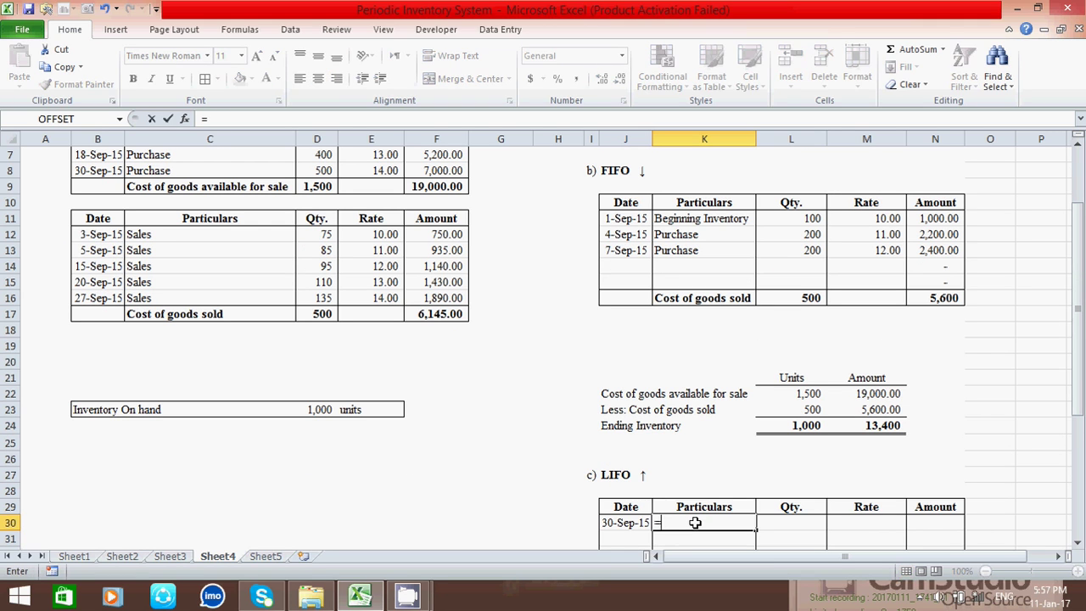
pyautogui.click(158, 170)
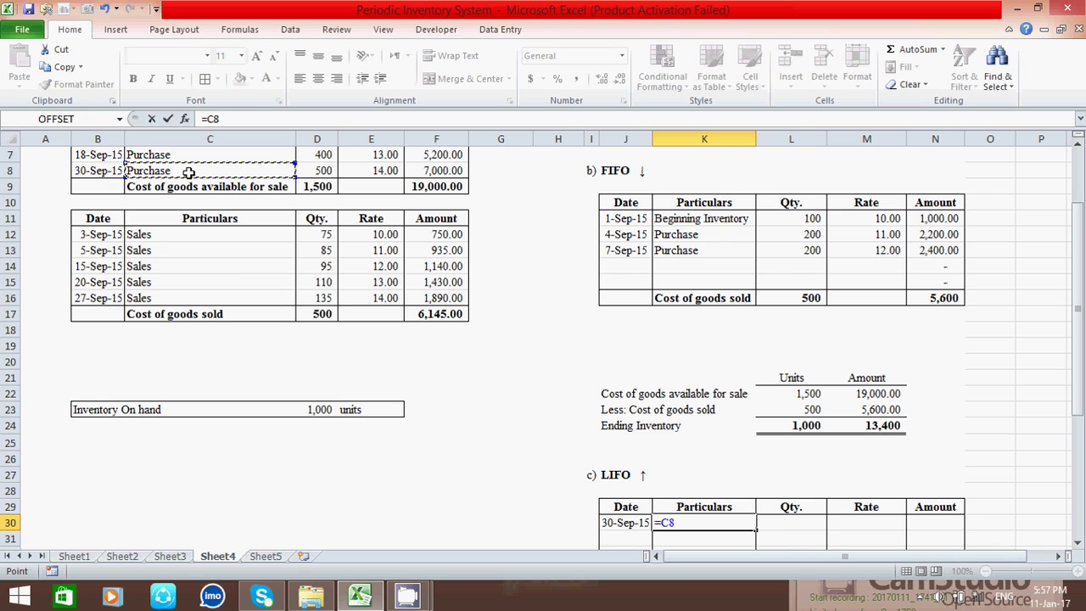
pyautogui.press('Return')
# Enter a quantity of 500 and a rate of 14 for the 30-Sep-15 purchase in the LIFO table.
pyautogui.click(784, 524)
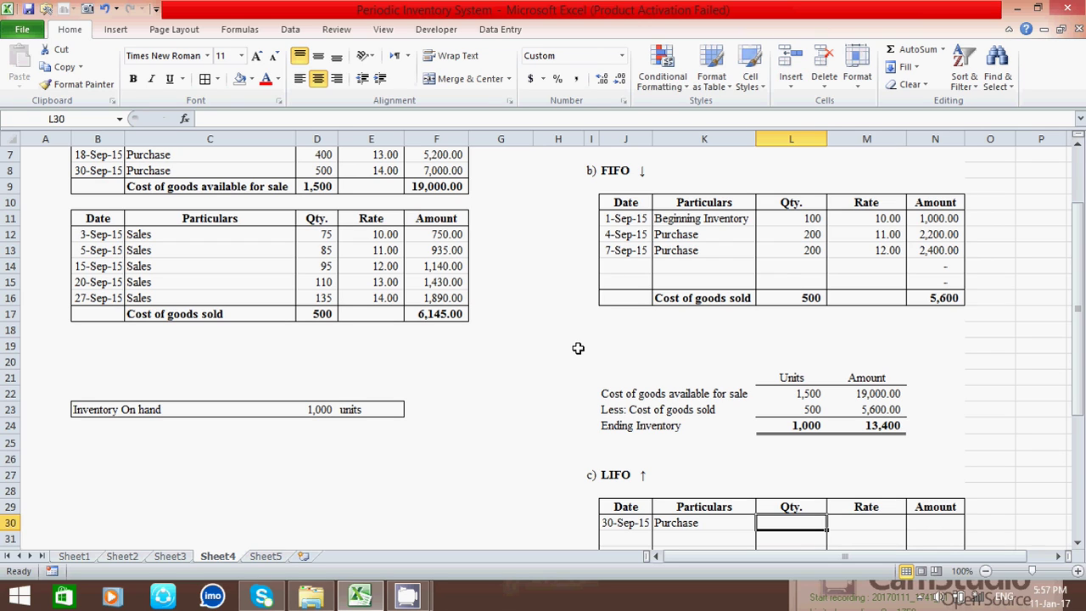
pyautogui.write('500')
pyautogui.press('Tab')
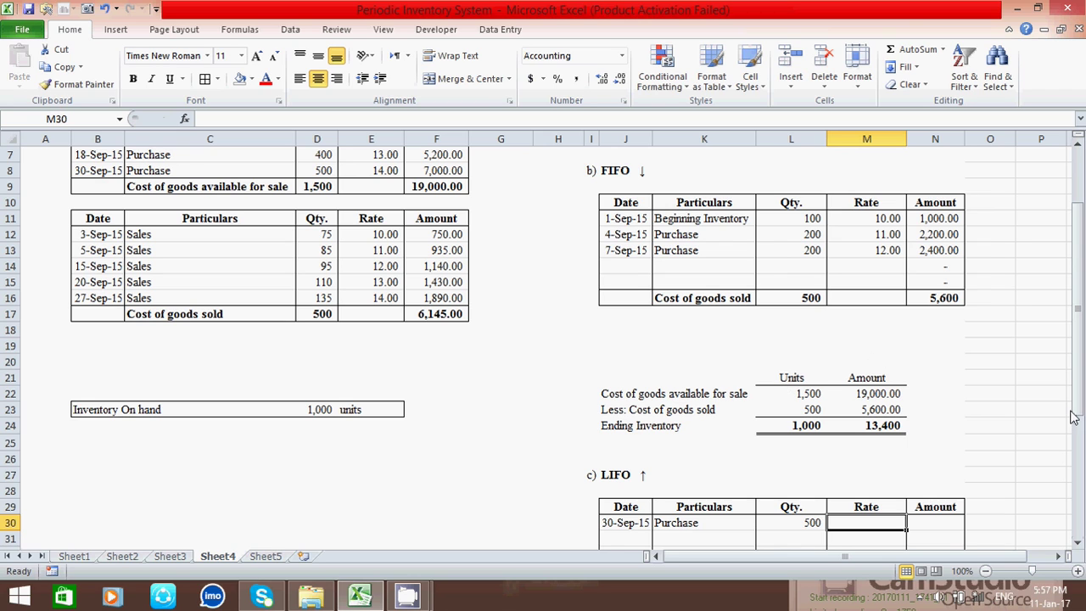
pyautogui.moveTo(1081, 374); pyautogui.dragTo(1074, 402)
pyautogui.write('14')
pyautogui.press('Tab')
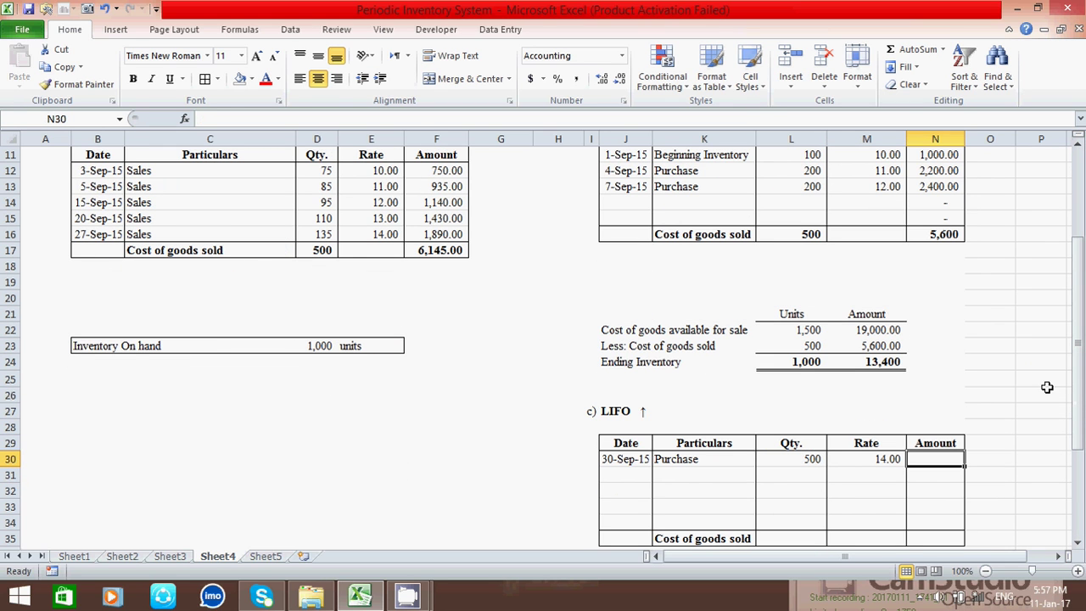
# Calculate the LIFO purchase amount in N30 by multiplying quantity and rate, using =L30*M30.
pyautogui.write('=')
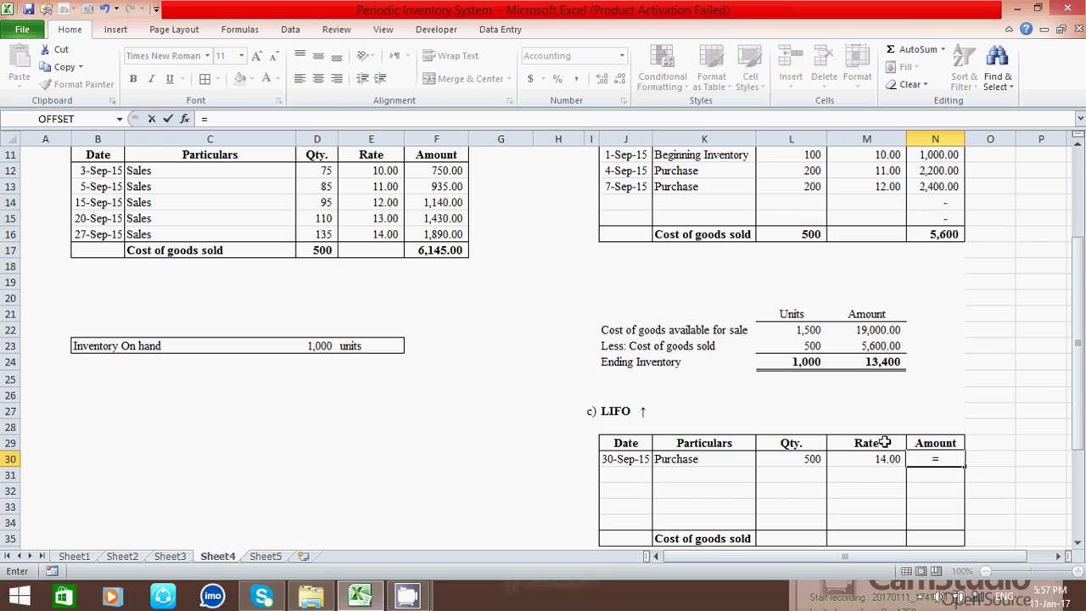
pyautogui.click(811, 459)
pyautogui.write('*')
pyautogui.click(874, 459)
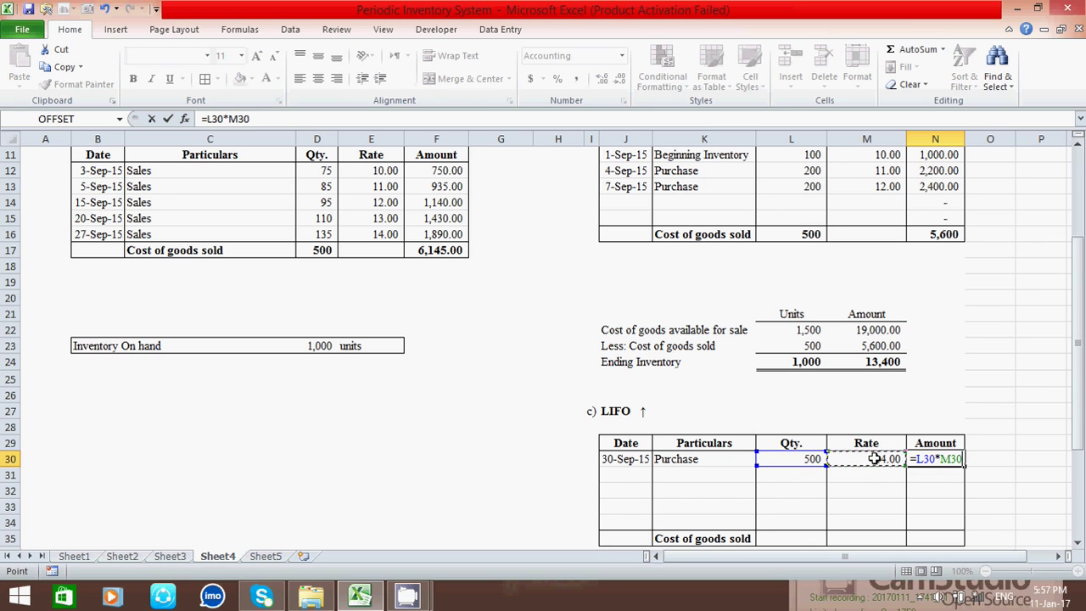
pyautogui.press('Return')
# Total the LIFO quantities in the cost of goods sold row at L35, using =SUM(L30:L34).
pyautogui.moveTo(1078, 374); pyautogui.dragTo(1073, 435)
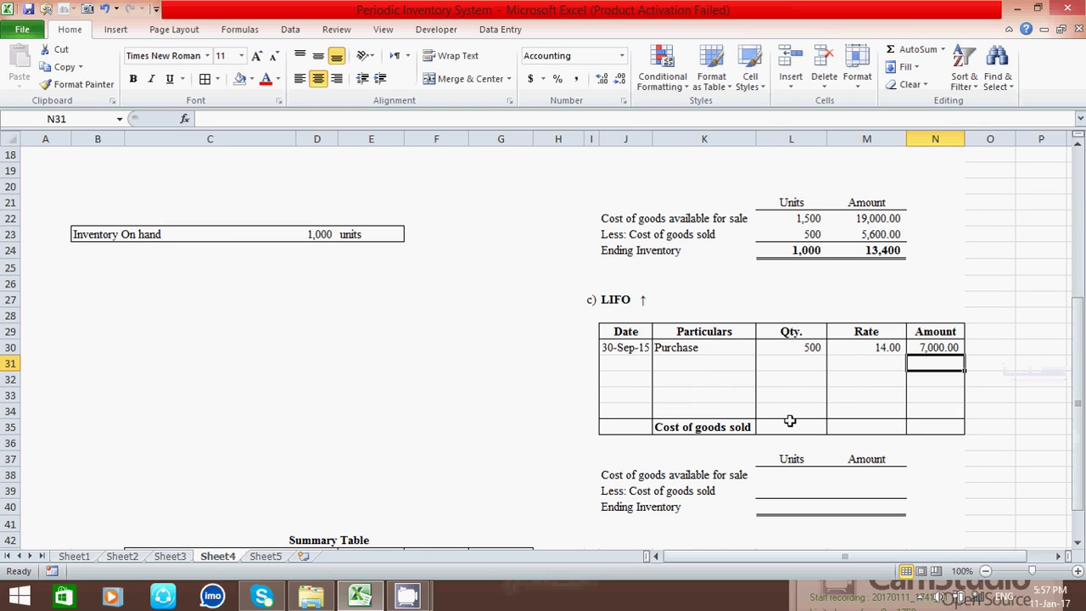
pyautogui.click(785, 364)
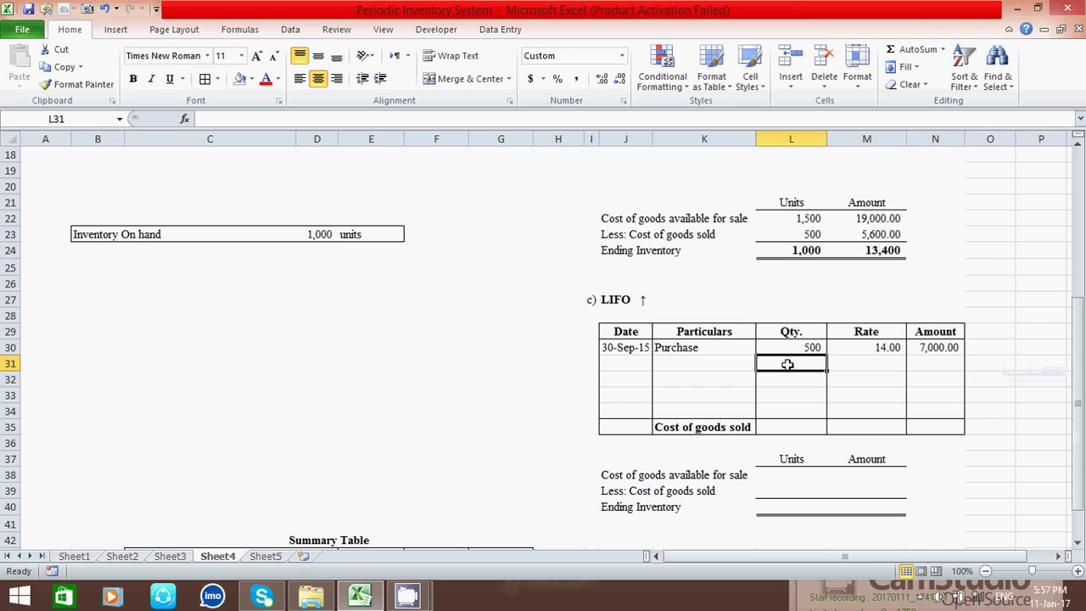
pyautogui.click(793, 421)
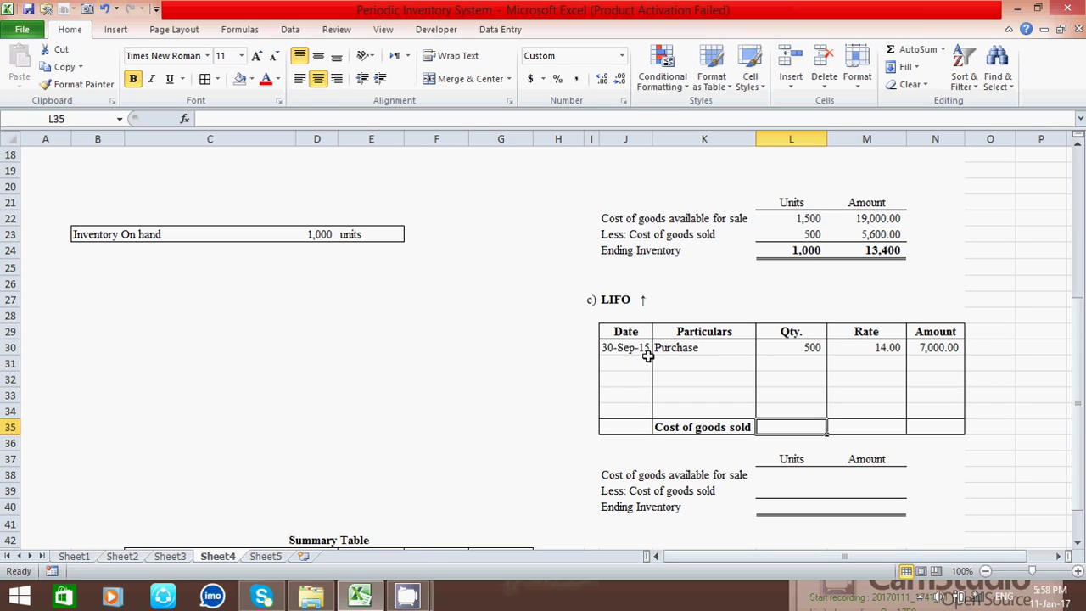
pyautogui.click(699, 349)
pyautogui.click(810, 428)
pyautogui.moveTo(1081, 382); pyautogui.dragTo(1079, 402)
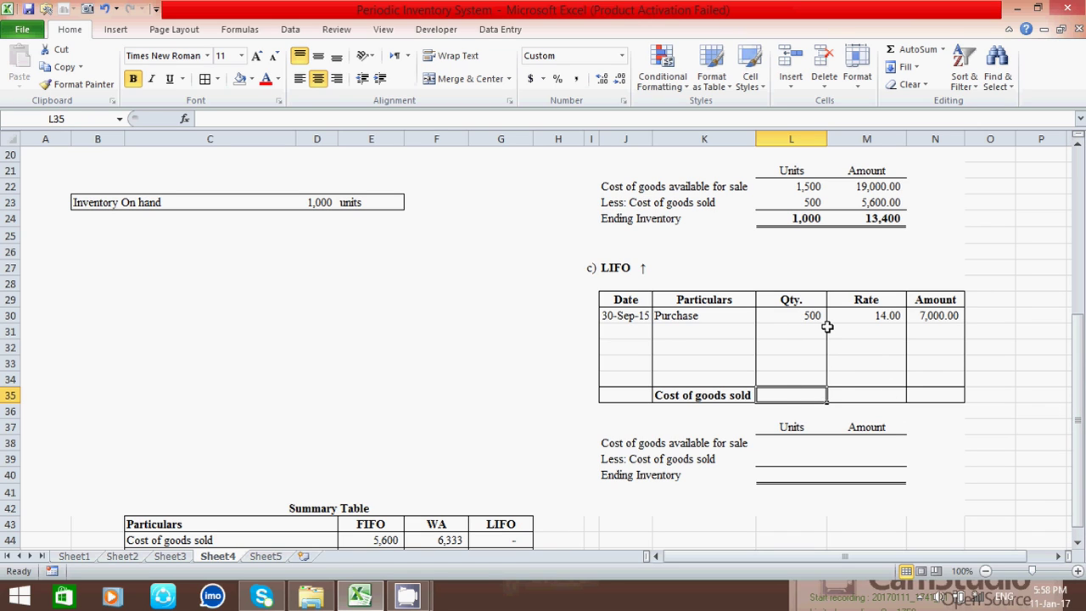
pyautogui.write('=sum(')
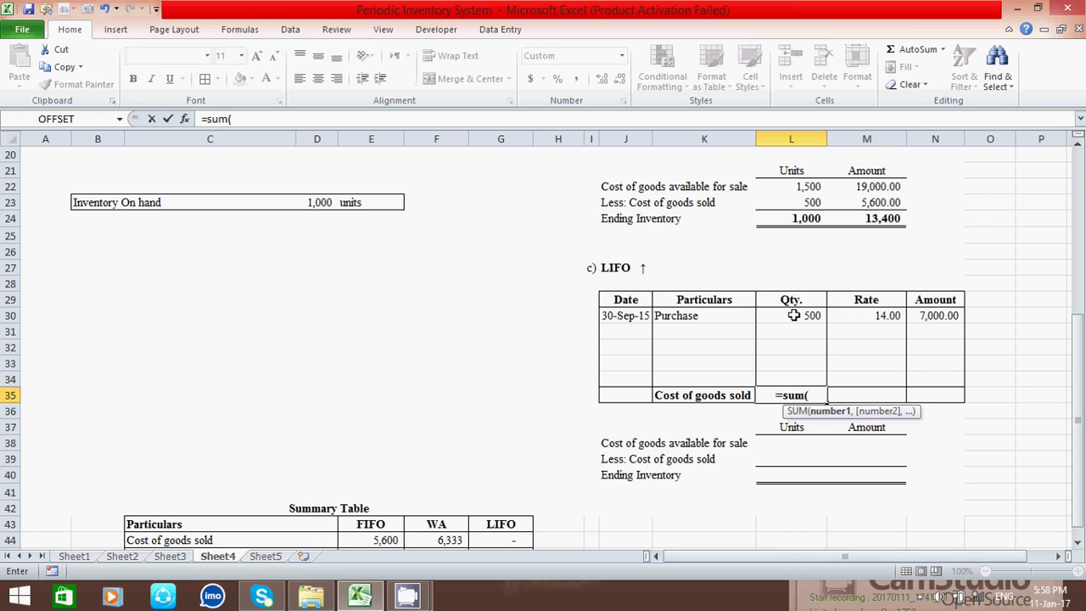
pyautogui.moveTo(793, 315); pyautogui.dragTo(789, 376)
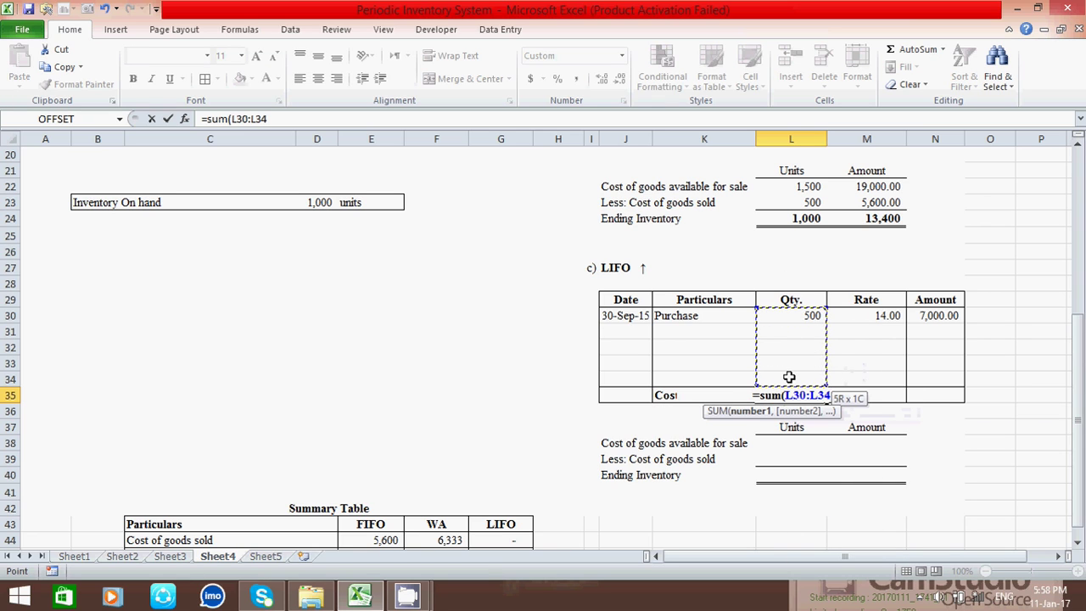
pyautogui.write(')')
pyautogui.press('Return')
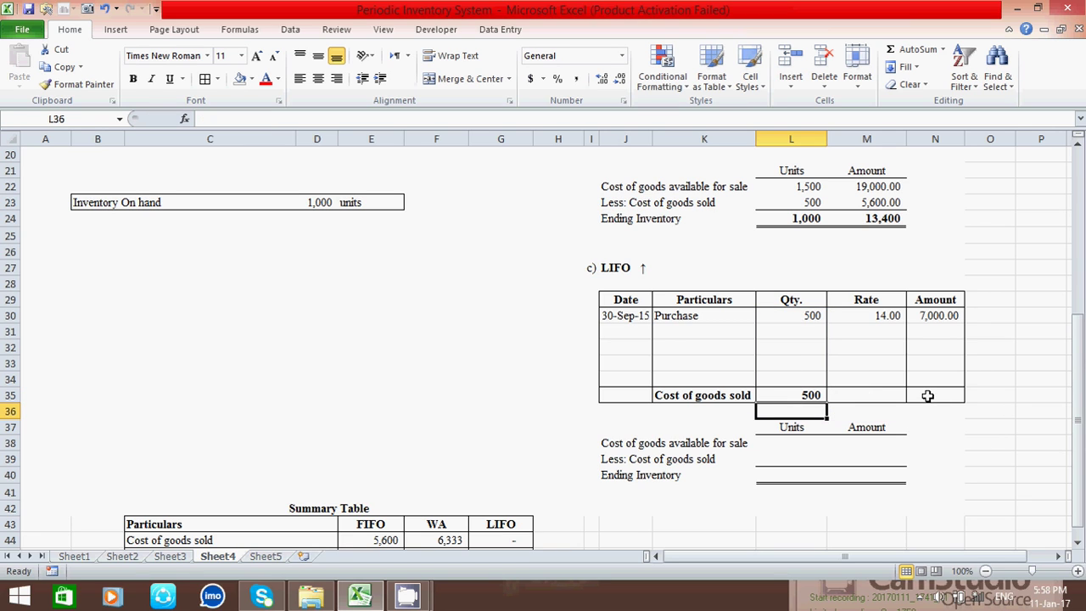
# Copy the LIFO quantity total formula from L35 into the cost of goods sold amount cell N35, giving =SUM(N30:N34).
pyautogui.click(819, 394)
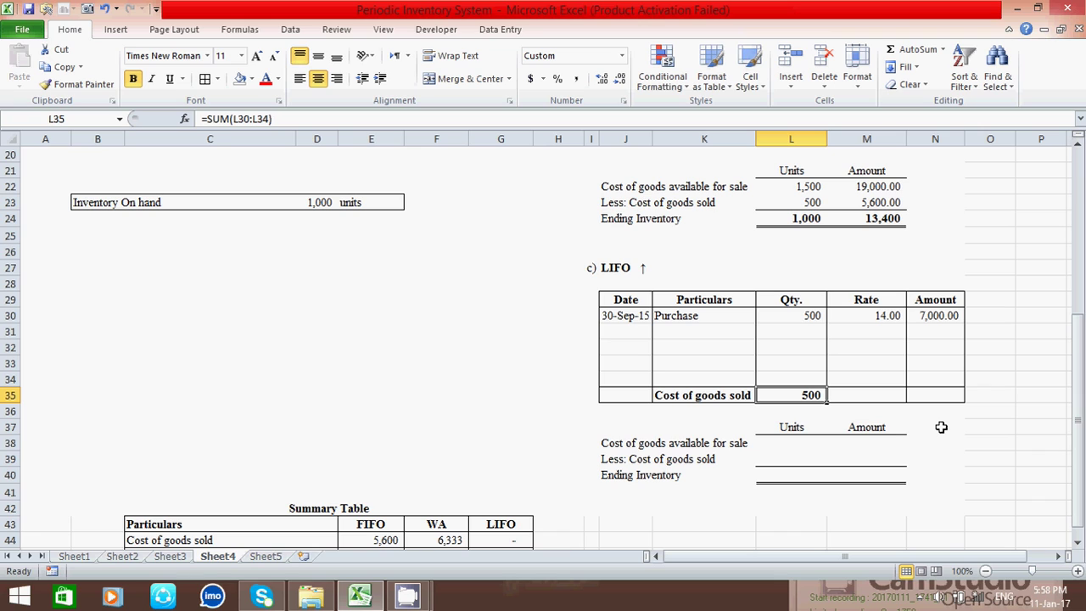
pyautogui.hotkey('ctrl', 'c')
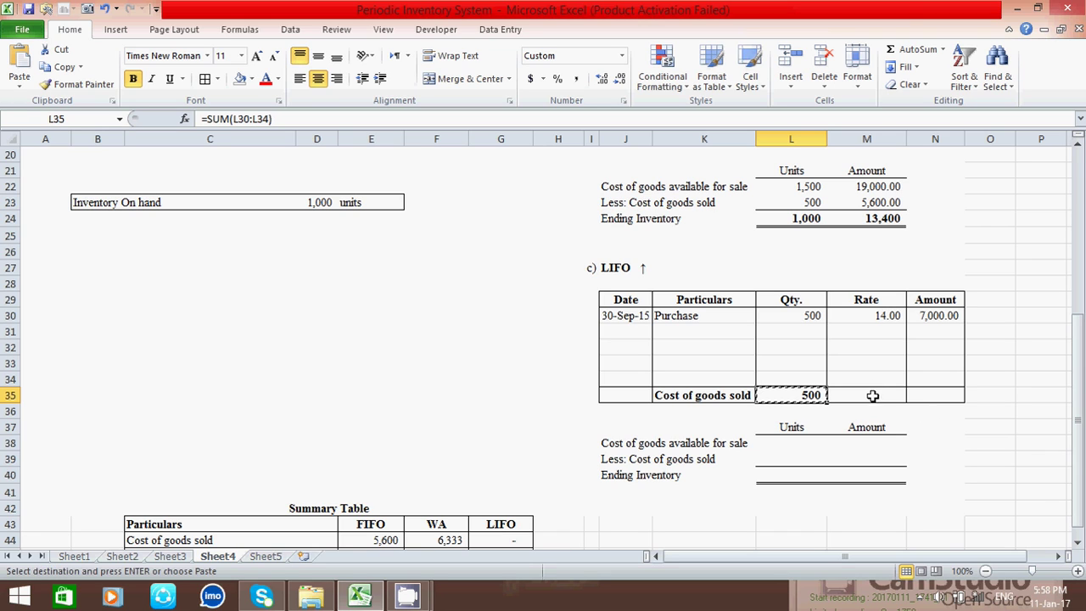
pyautogui.click(930, 394)
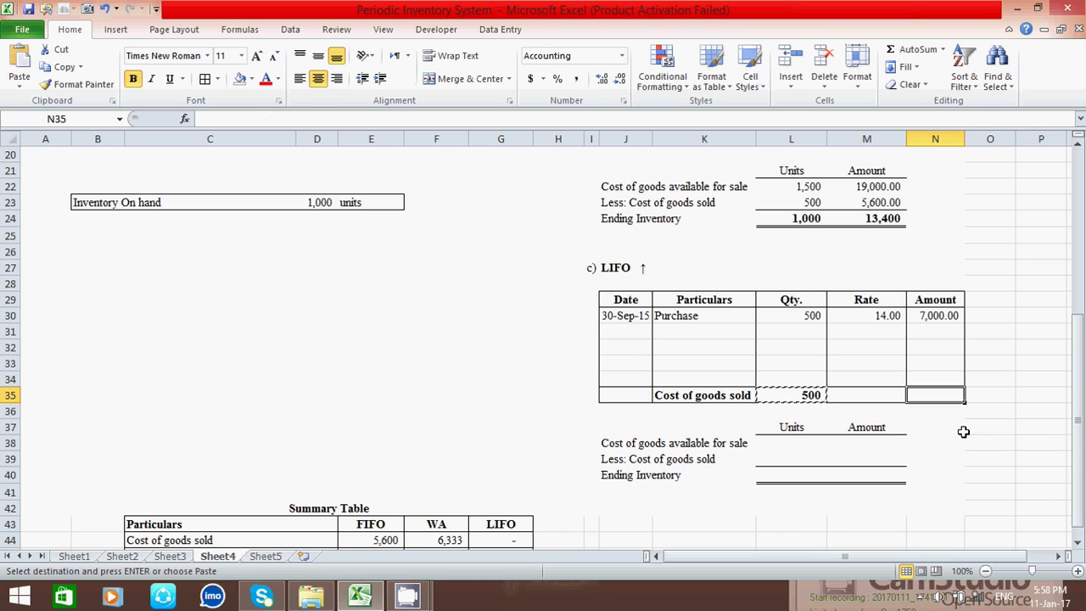
pyautogui.hotkey('ctrl', 'v')
pyautogui.click(991, 443)
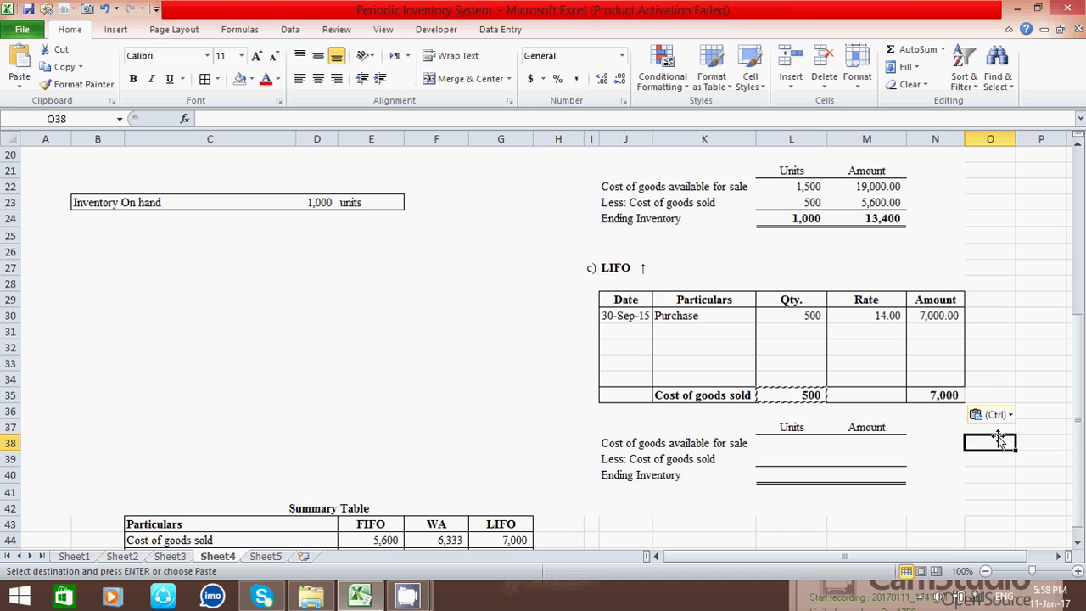
pyautogui.doubleClick(998, 443)
pyautogui.click(1000, 392)
pyautogui.click(1000, 456)
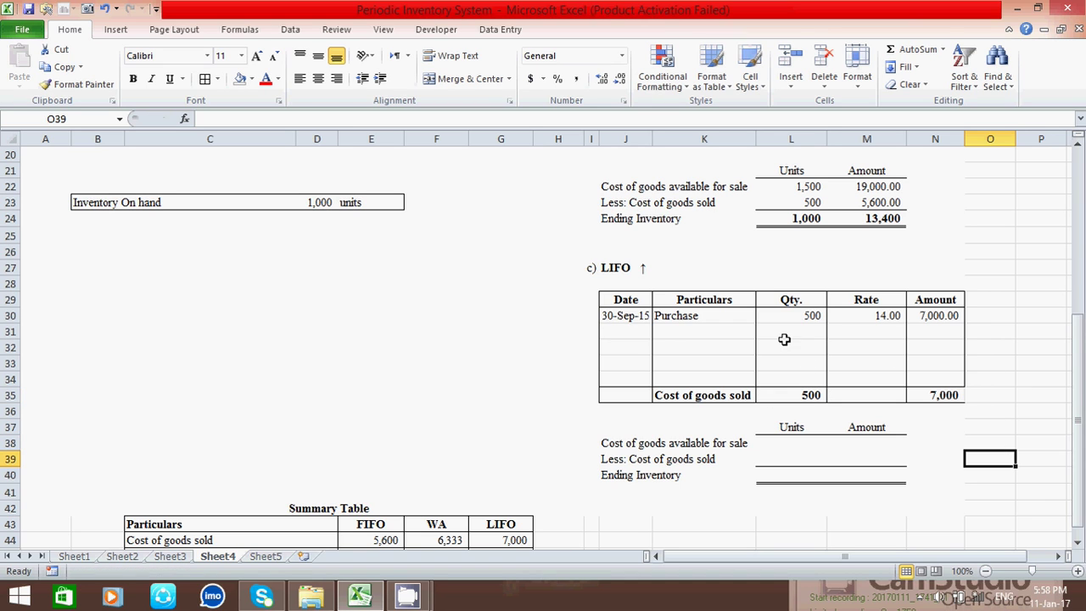
pyautogui.click(944, 396)
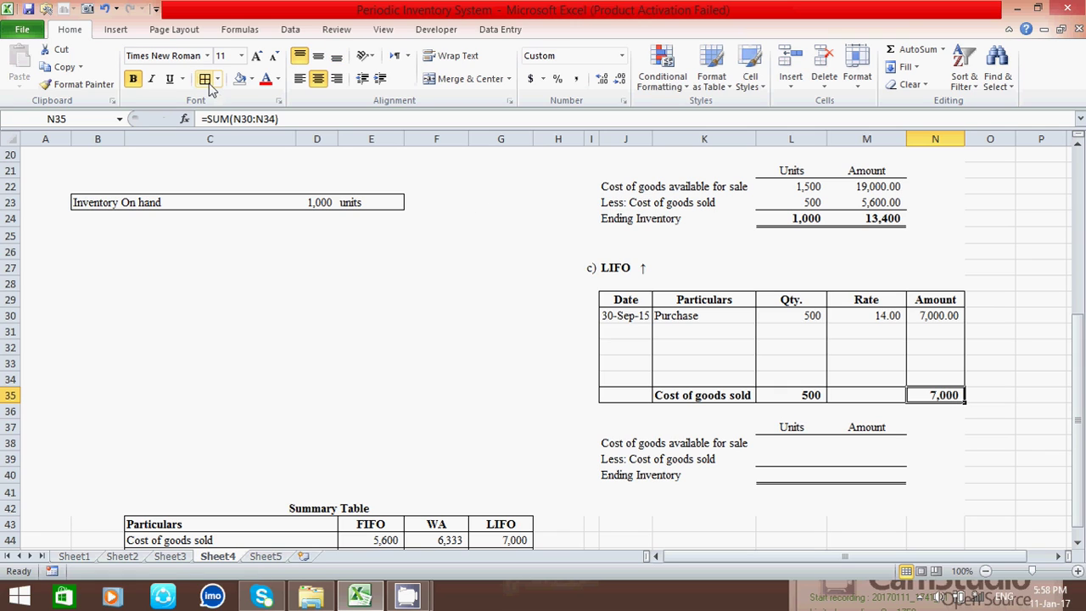
pyautogui.click(983, 450)
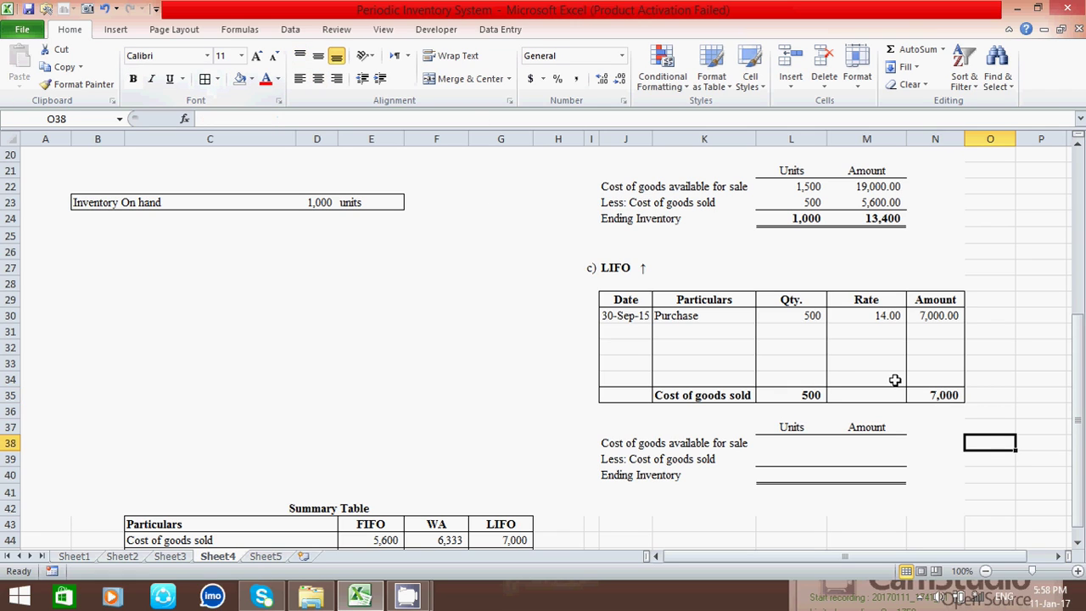
# Link the LIFO cost of goods available for sale units in L38 to the total quantity available for sale in D9.
pyautogui.click(789, 443)
pyautogui.moveTo(1080, 387); pyautogui.dragTo(1079, 423)
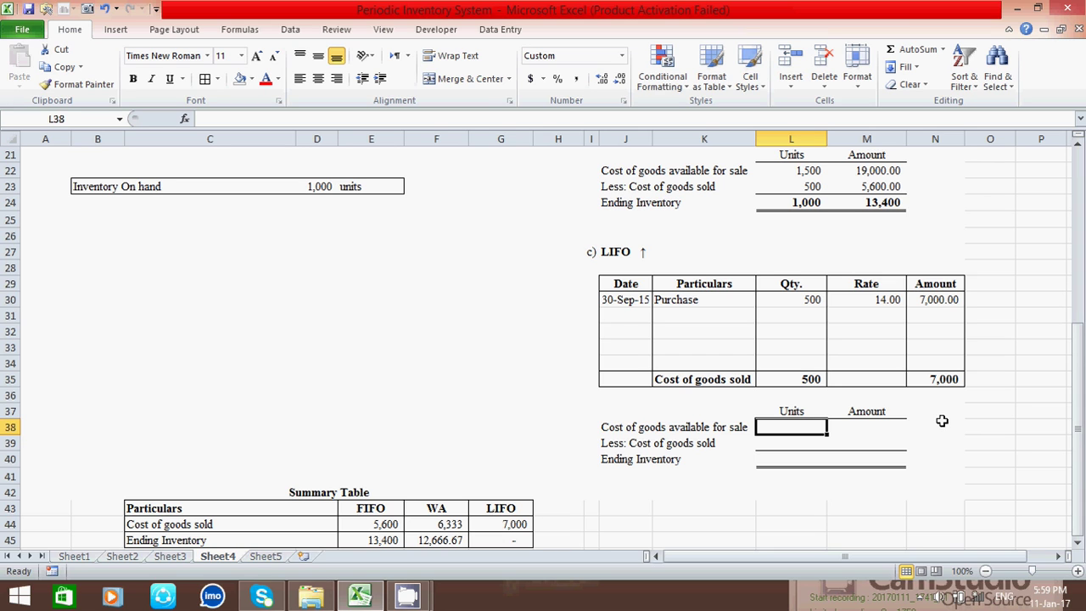
pyautogui.write('=')
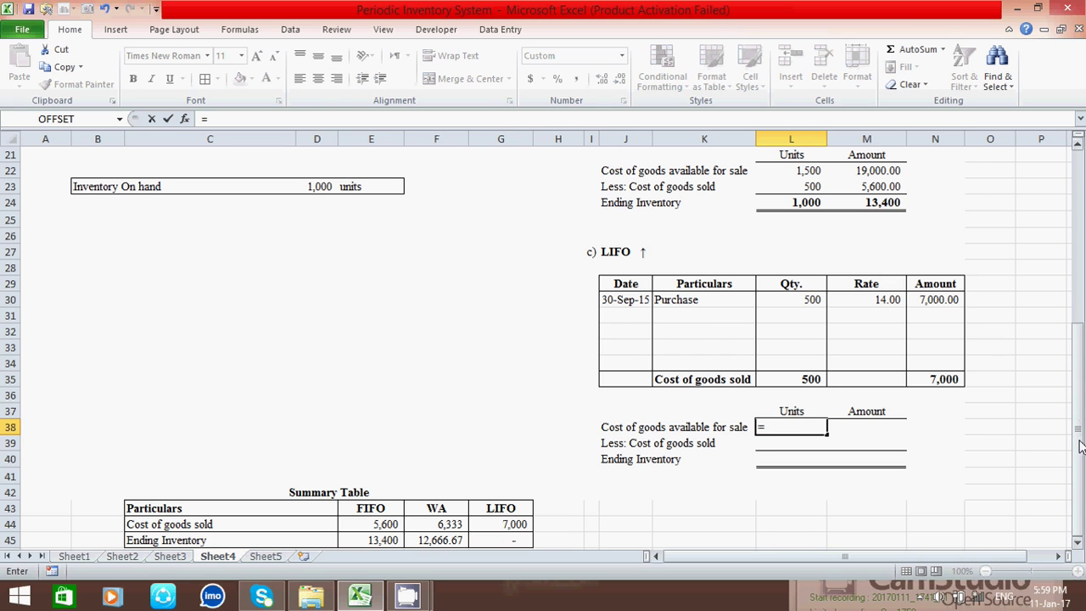
pyautogui.moveTo(1078, 443); pyautogui.dragTo(1078, 296)
pyautogui.click(323, 235)
pyautogui.press('Return')
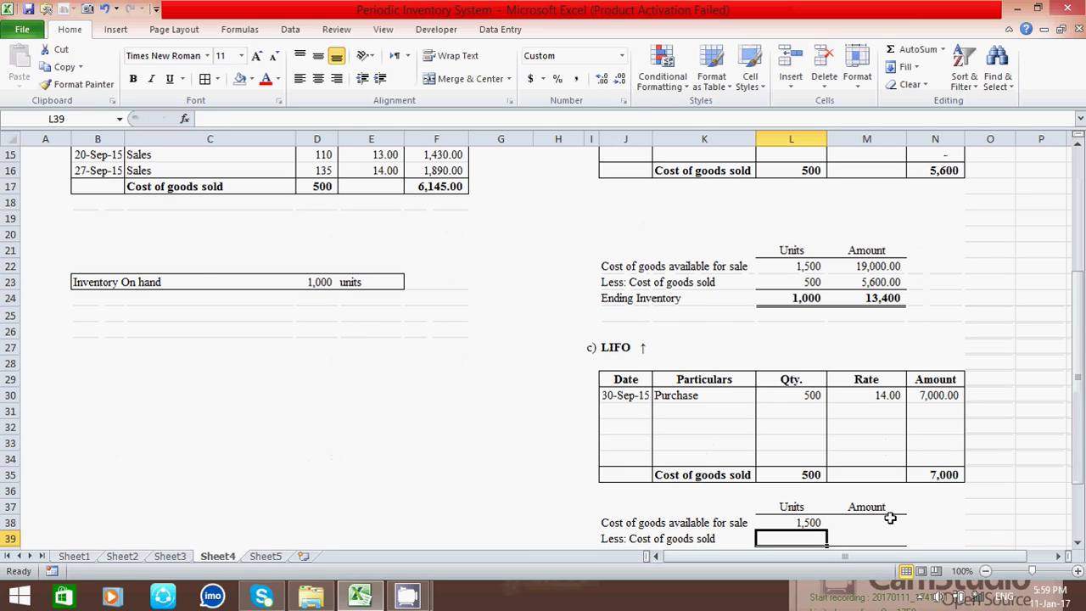
# Link the LIFO cost of goods available for sale amount in M38 to the total amount available for sale, using =F9.
pyautogui.click(872, 524)
pyautogui.write('=')
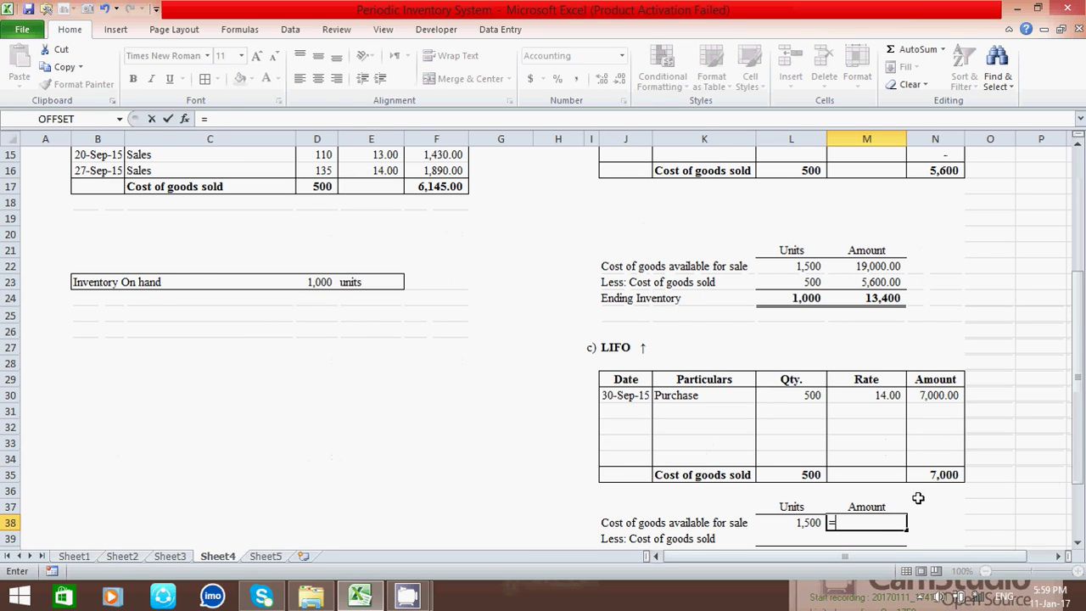
pyautogui.moveTo(1079, 484); pyautogui.dragTo(1064, 361)
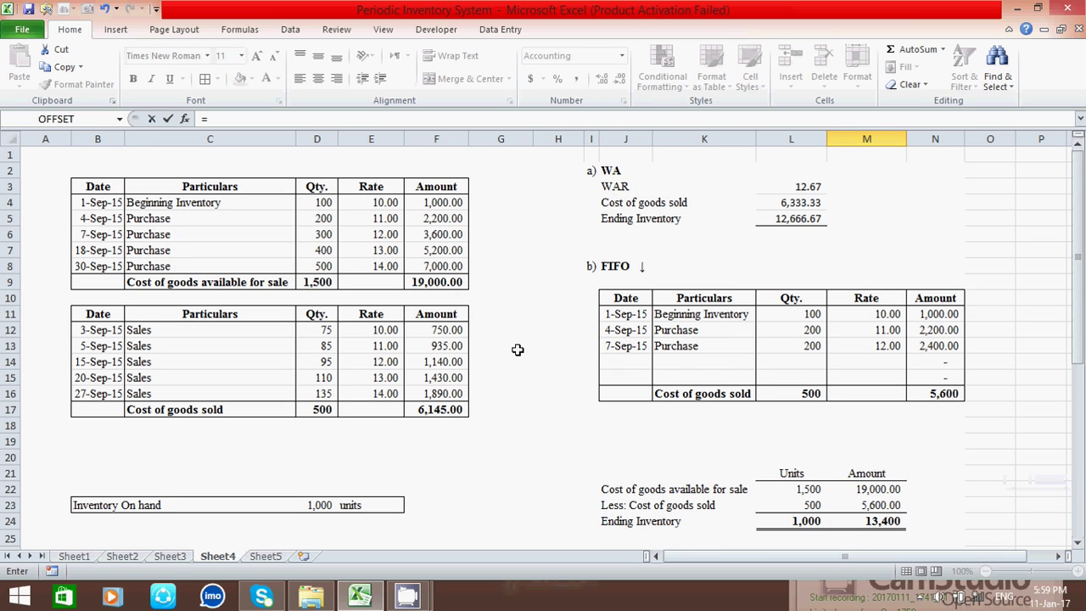
pyautogui.click(446, 282)
pyautogui.press('Return')
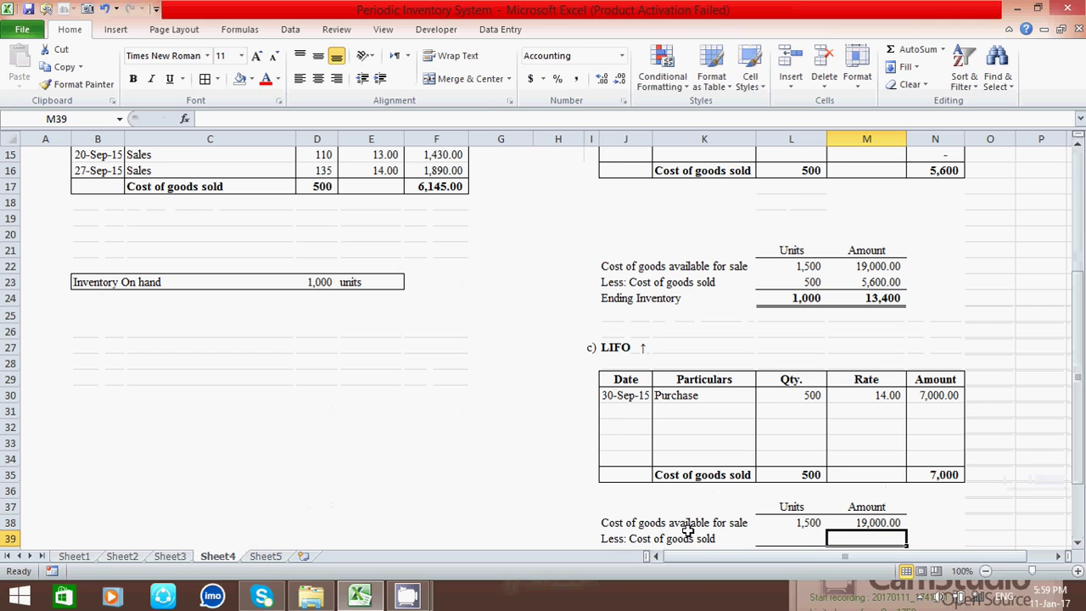
# Link the LIFO cost of goods sold units and amount in L39 and M39 to the table totals, using =L35 and =N35.
pyautogui.click(800, 537)
pyautogui.moveTo(1081, 424); pyautogui.dragTo(1076, 435)
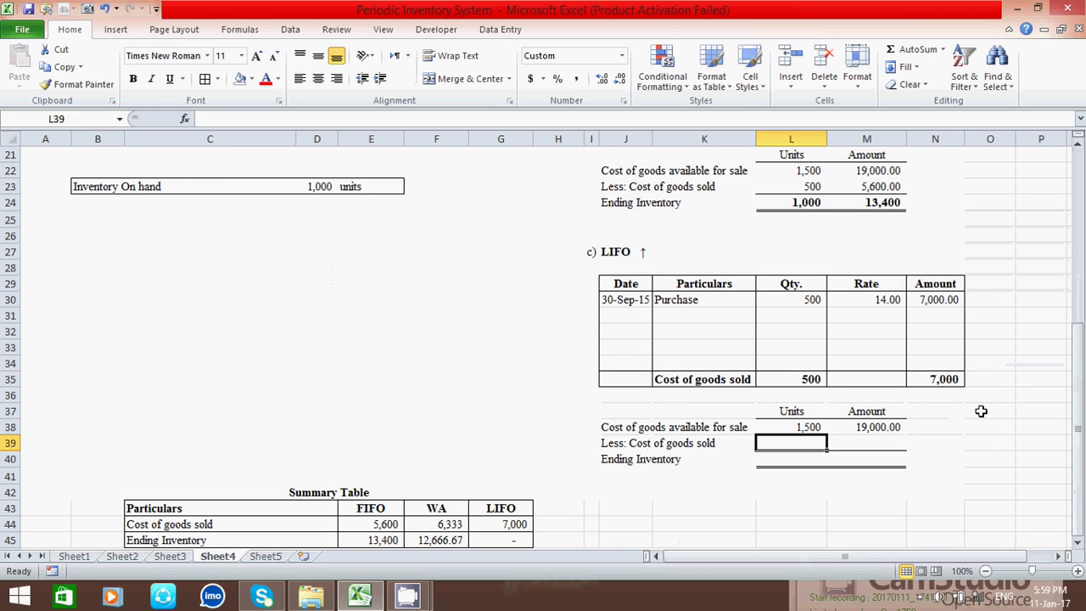
pyautogui.write('=')
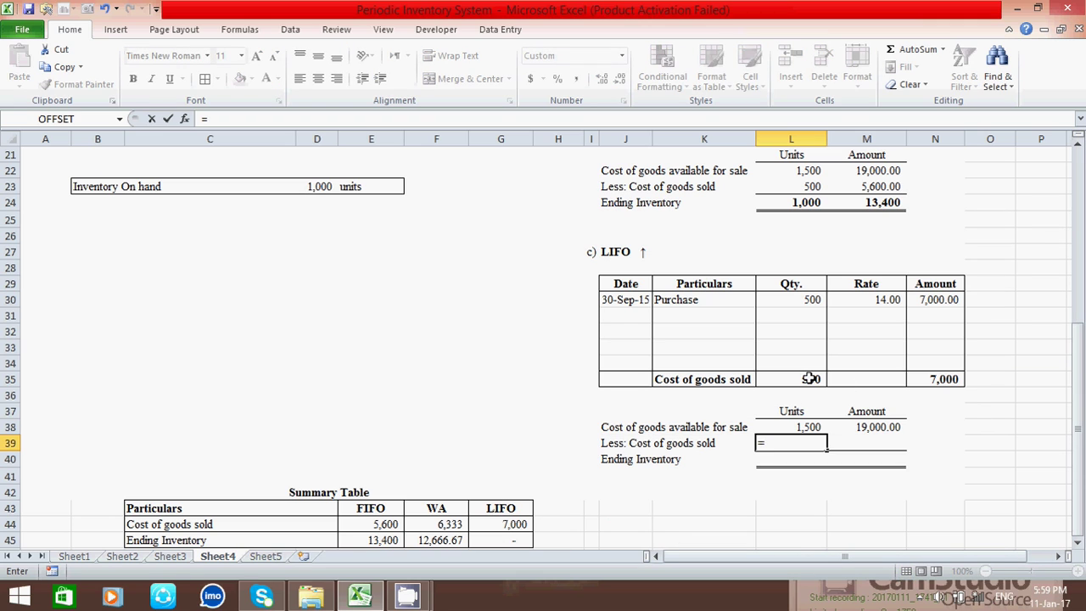
pyautogui.click(810, 379)
pyautogui.press('Return')
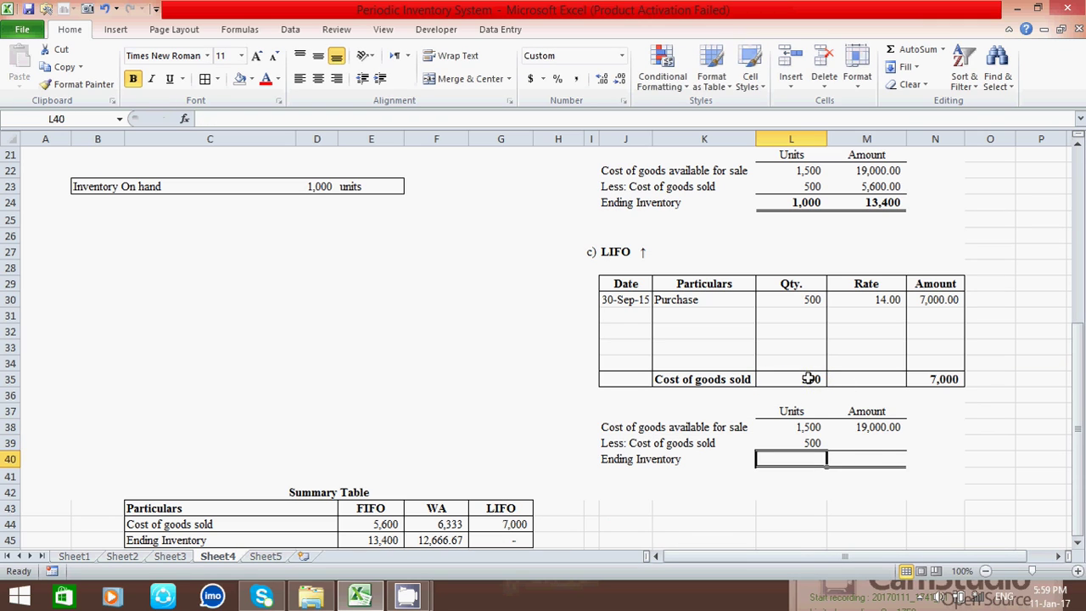
pyautogui.click(886, 444)
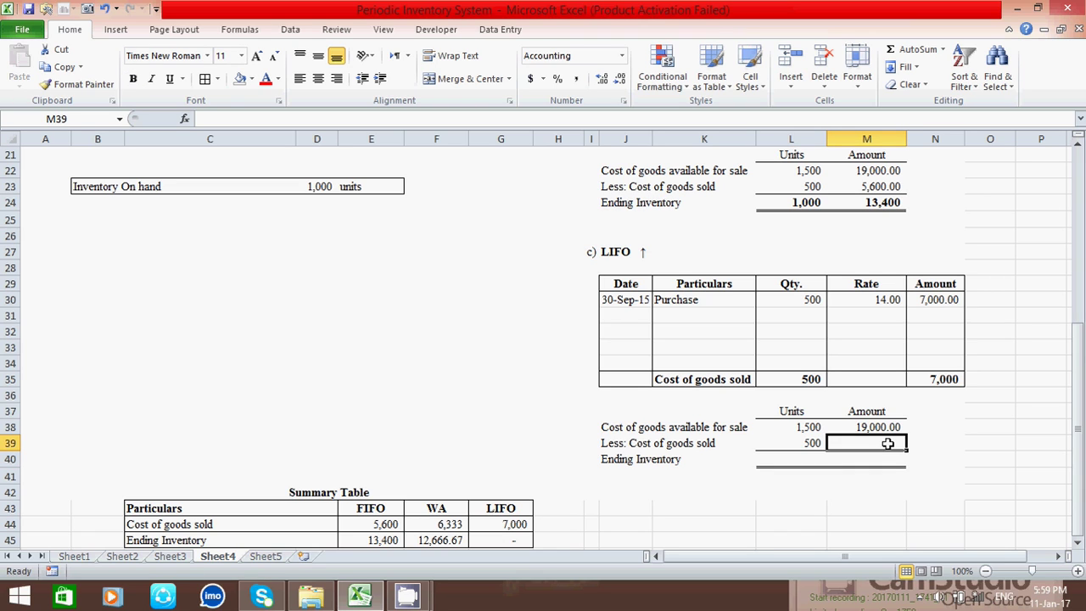
pyautogui.write('=')
pyautogui.click(945, 379)
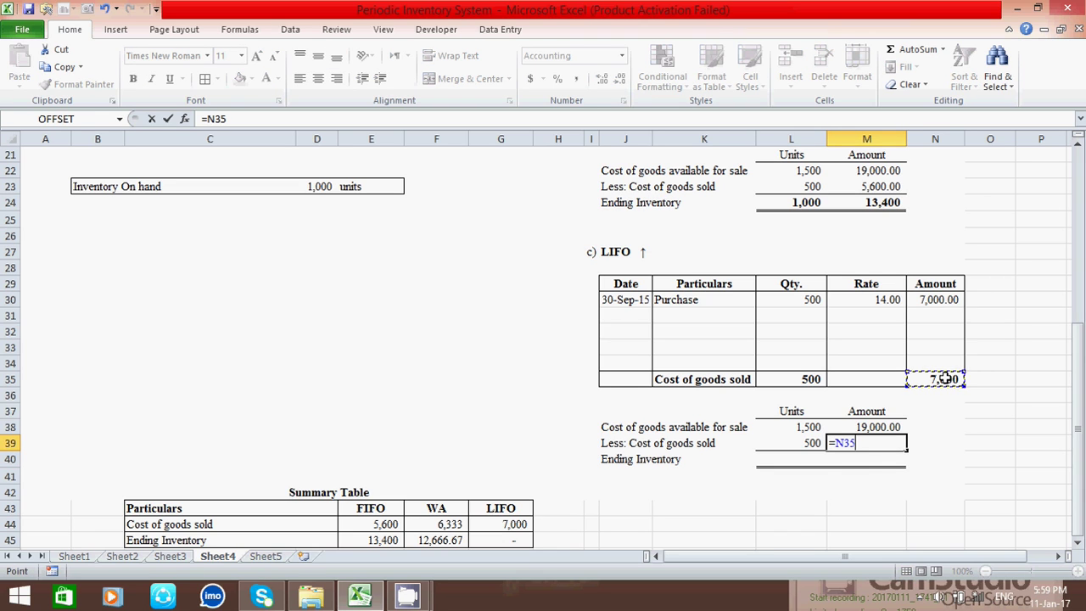
pyautogui.press('Return')
# Calculate the LIFO ending inventory units in L40 by subtracting units sold from units available, using =L38-L39.
pyautogui.click(789, 459)
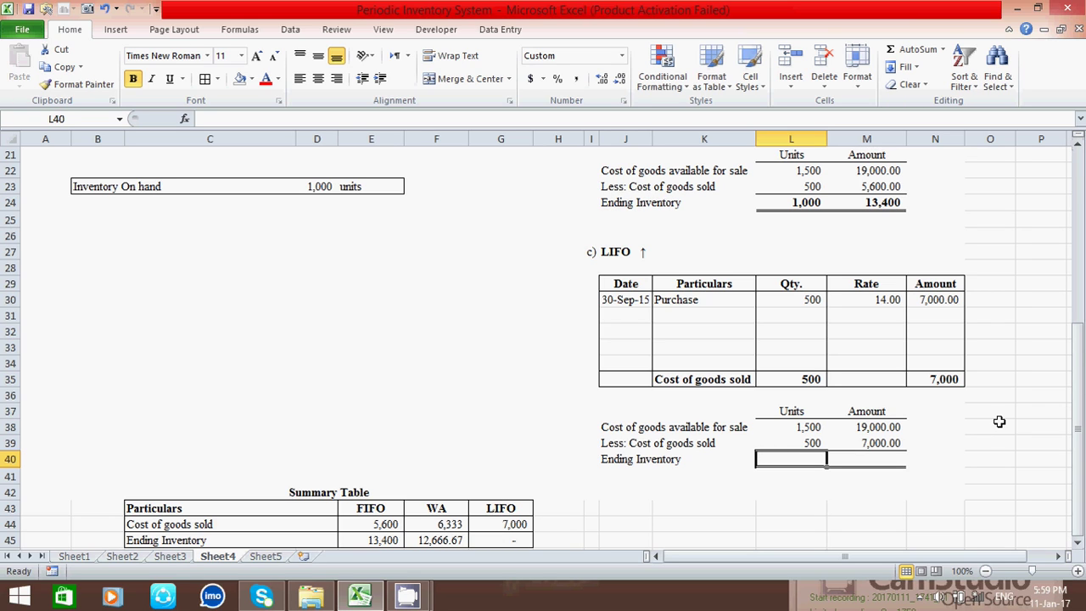
pyautogui.write('=')
pyautogui.click(798, 429)
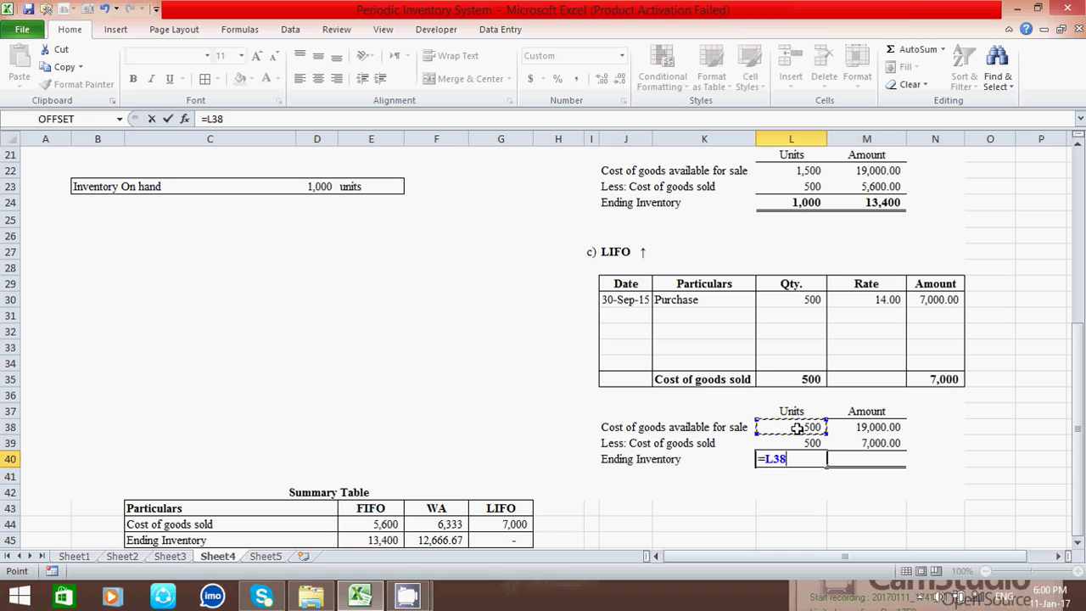
pyautogui.write('-')
pyautogui.click(812, 442)
pyautogui.press('Return')
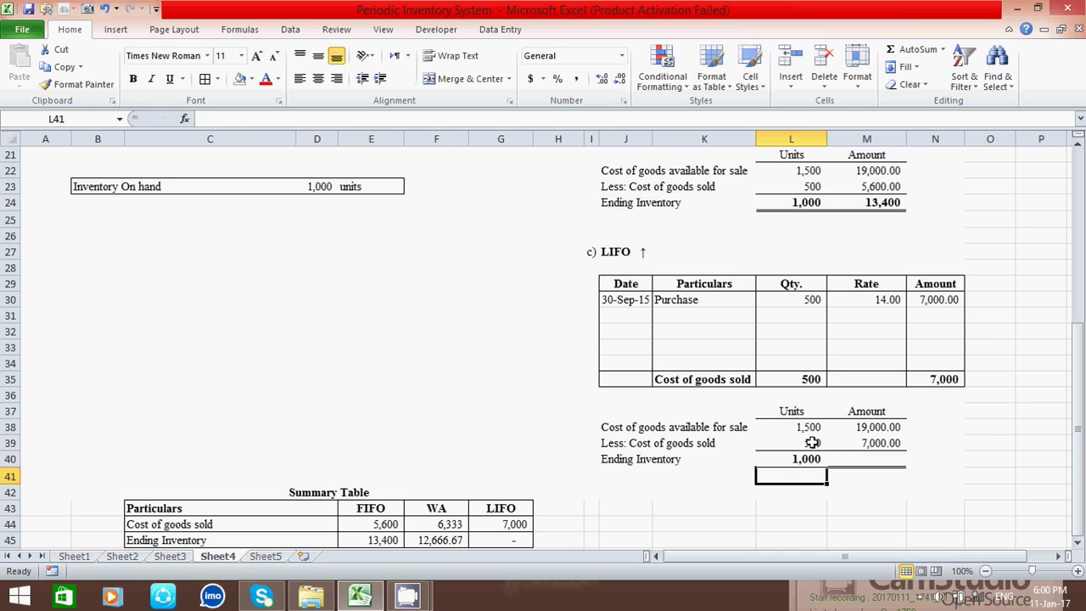
# Calculate the LIFO ending inventory amount in M40 by subtracting cost of goods sold from goods available, using =M38-M39.
pyautogui.click(877, 456)
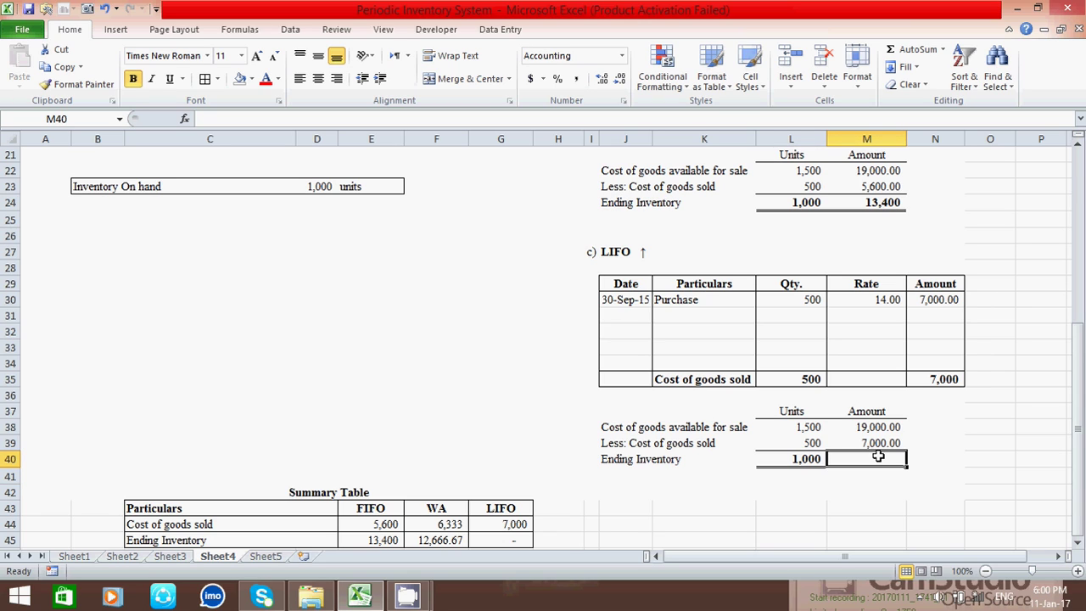
pyautogui.write('=')
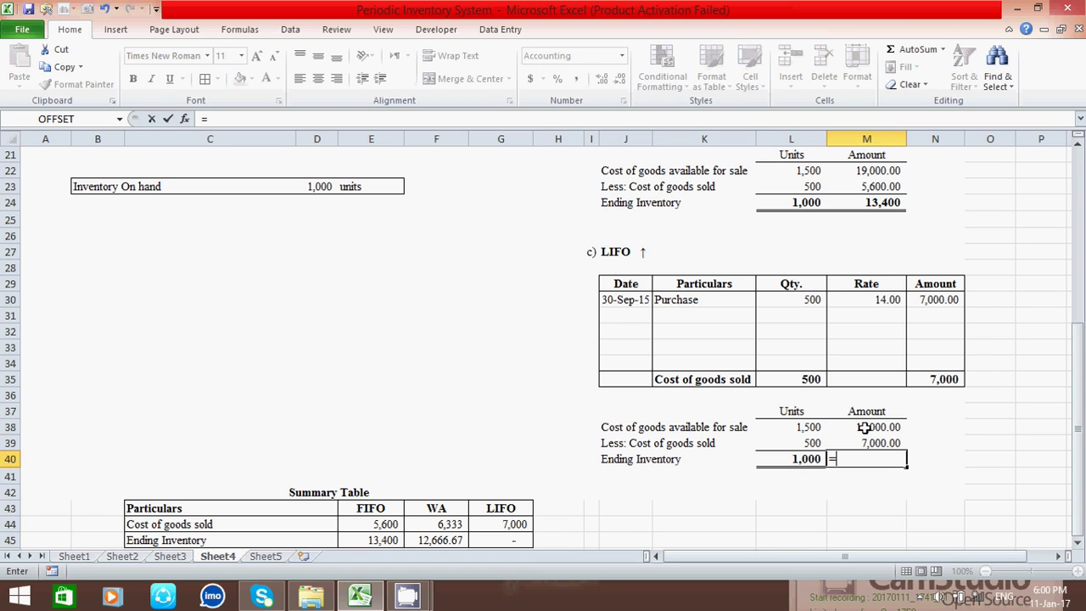
pyautogui.click(864, 427)
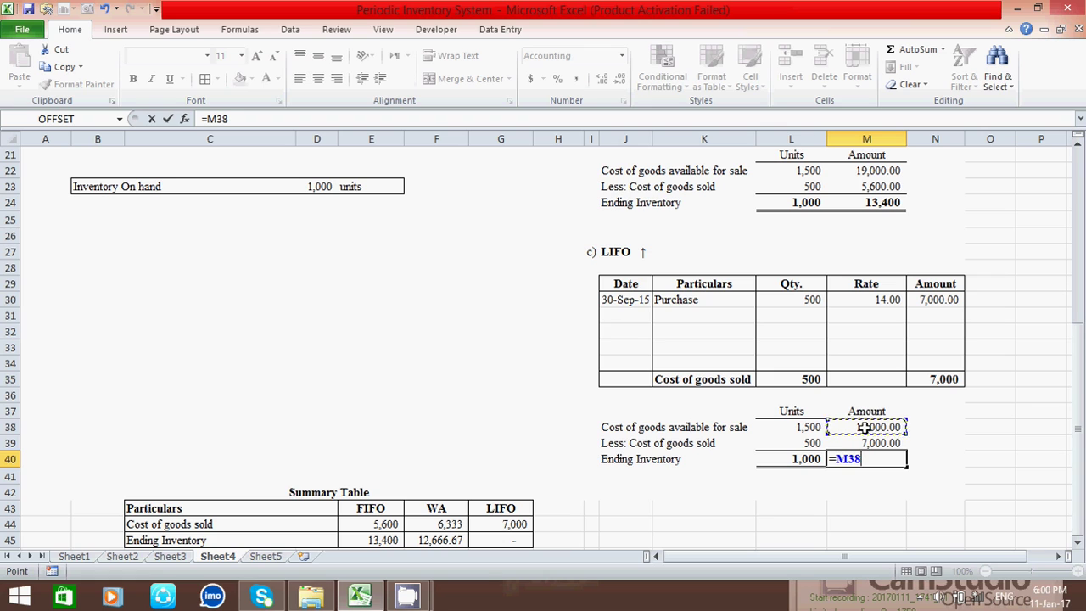
pyautogui.write('-')
pyautogui.click(900, 444)
pyautogui.press('Return')
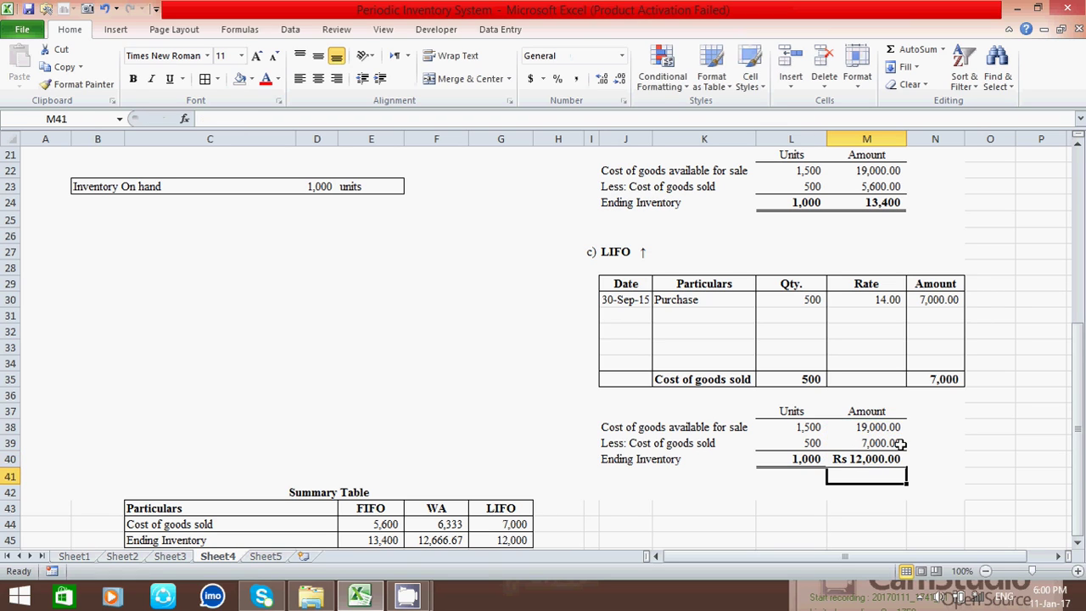
# Review the LIFO ending inventory and compare the FIFO, WA and LIFO figures in the Summary Table.
pyautogui.moveTo(1080, 387); pyautogui.dragTo(1079, 387)
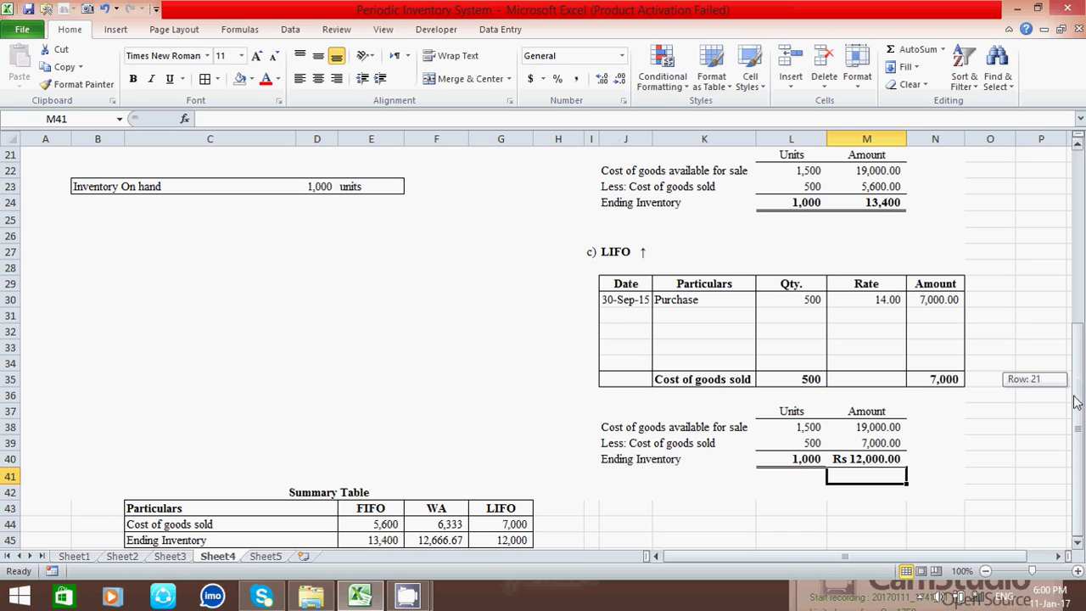
pyautogui.click(990, 476)
pyautogui.click(985, 511)
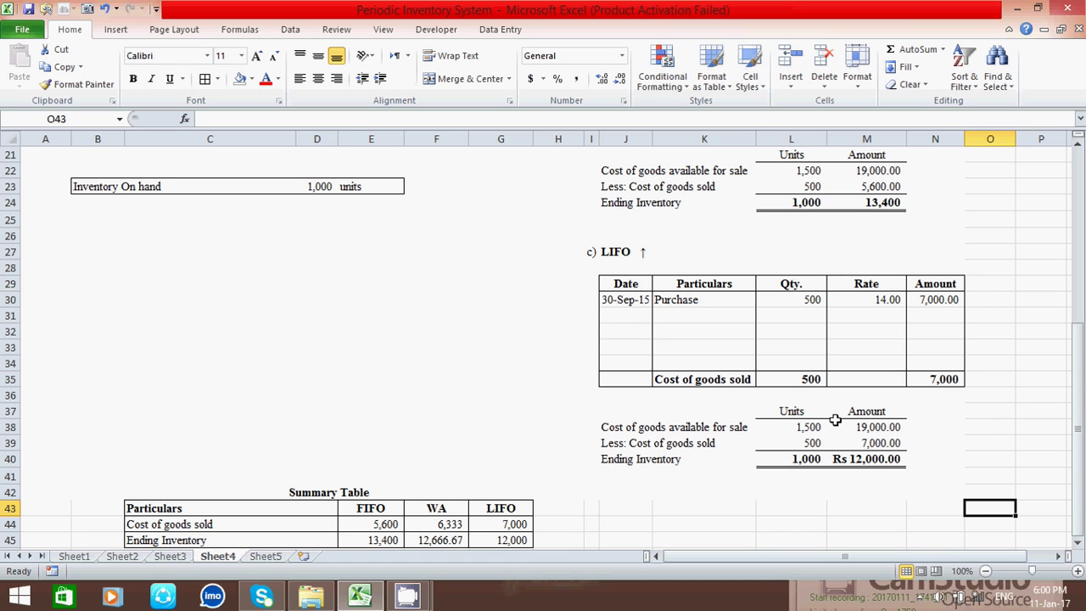
pyautogui.click(1032, 430)
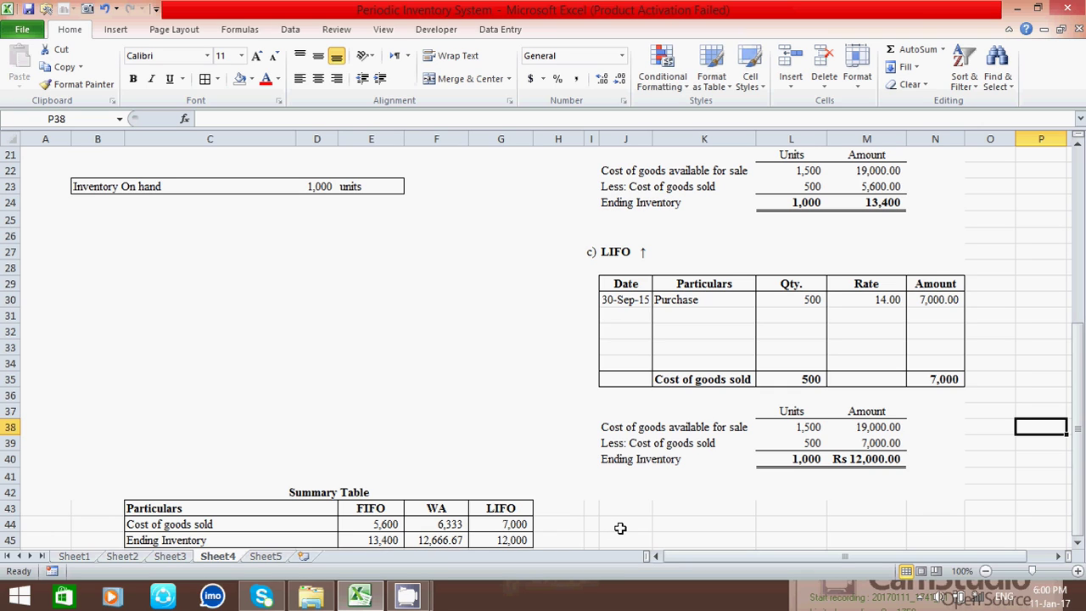
pyautogui.click(522, 480)
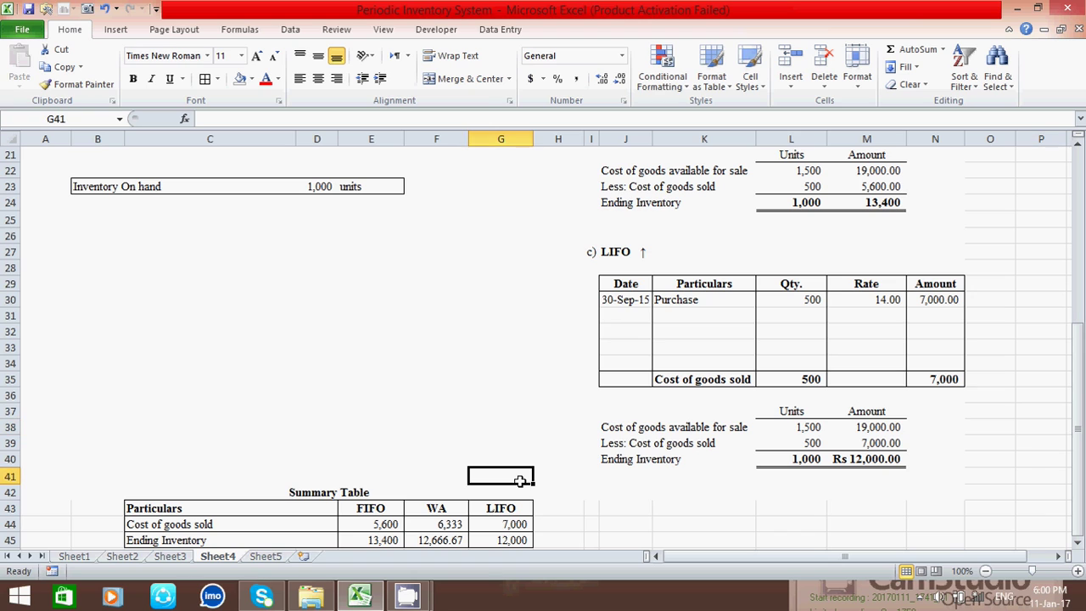
pyautogui.click(359, 452)
pyautogui.click(151, 474)
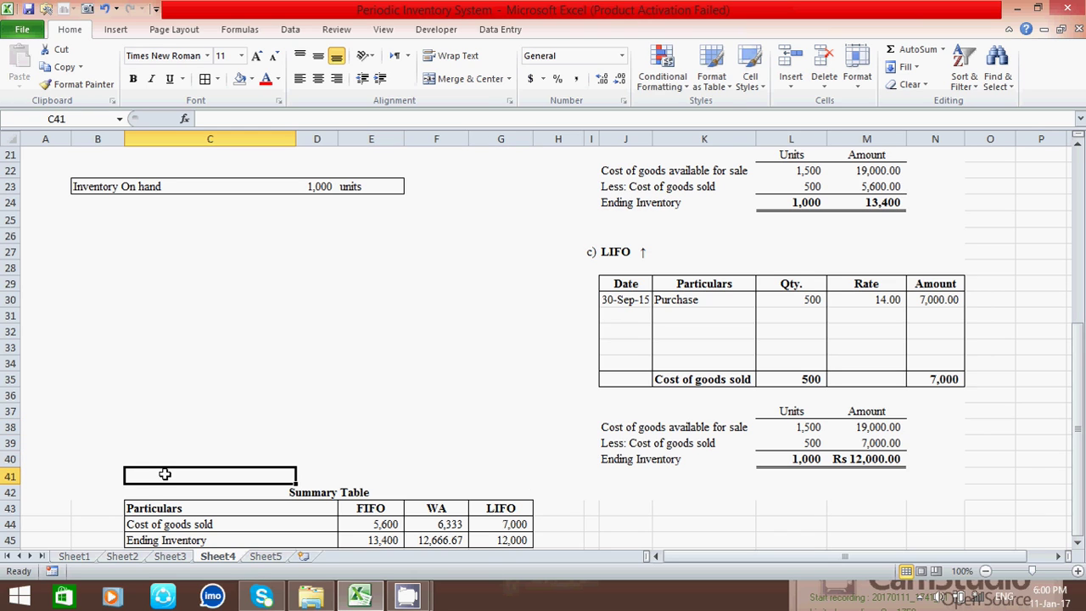
pyautogui.moveTo(175, 475); pyautogui.dragTo(499, 536)
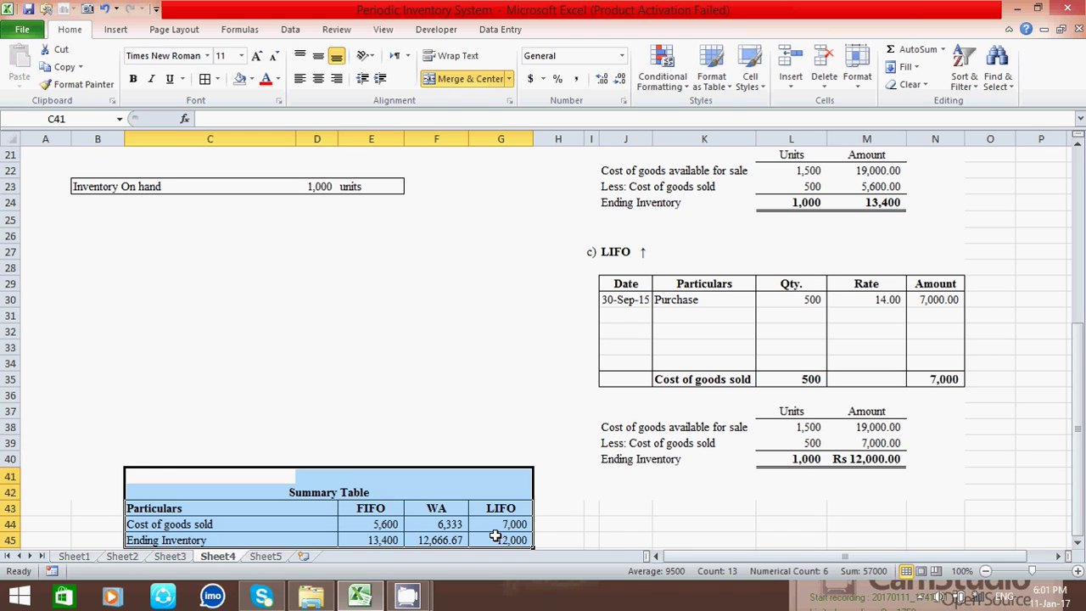
pyautogui.click(607, 527)
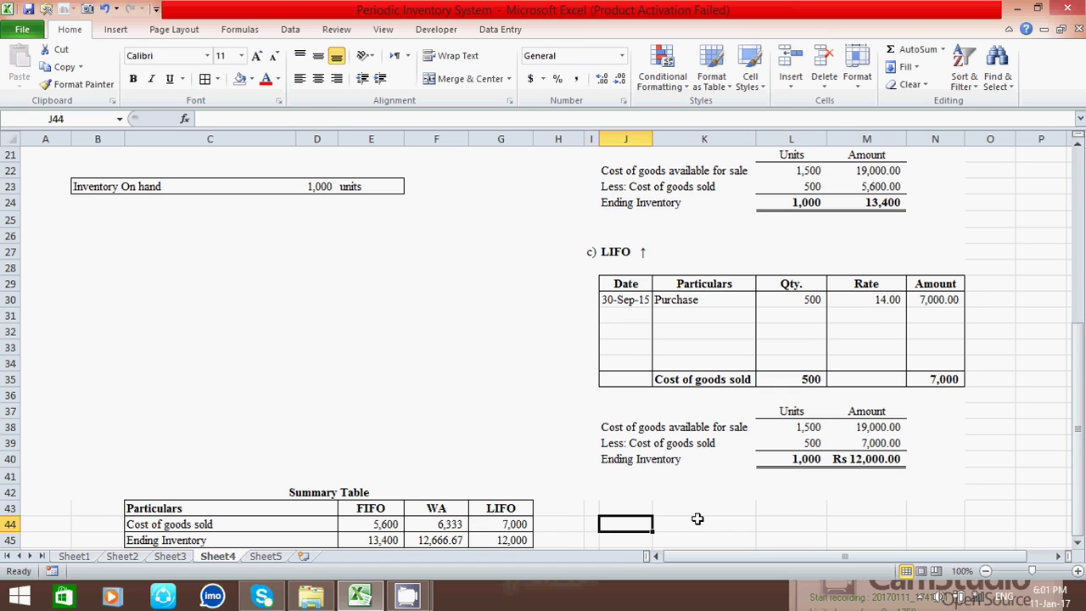
pyautogui.moveTo(408, 596)
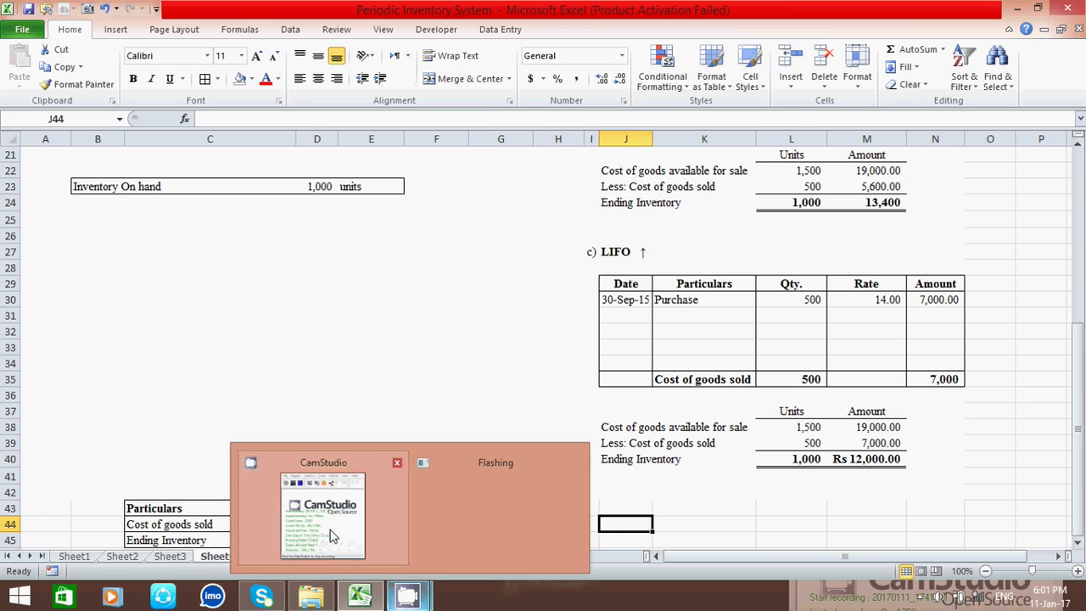